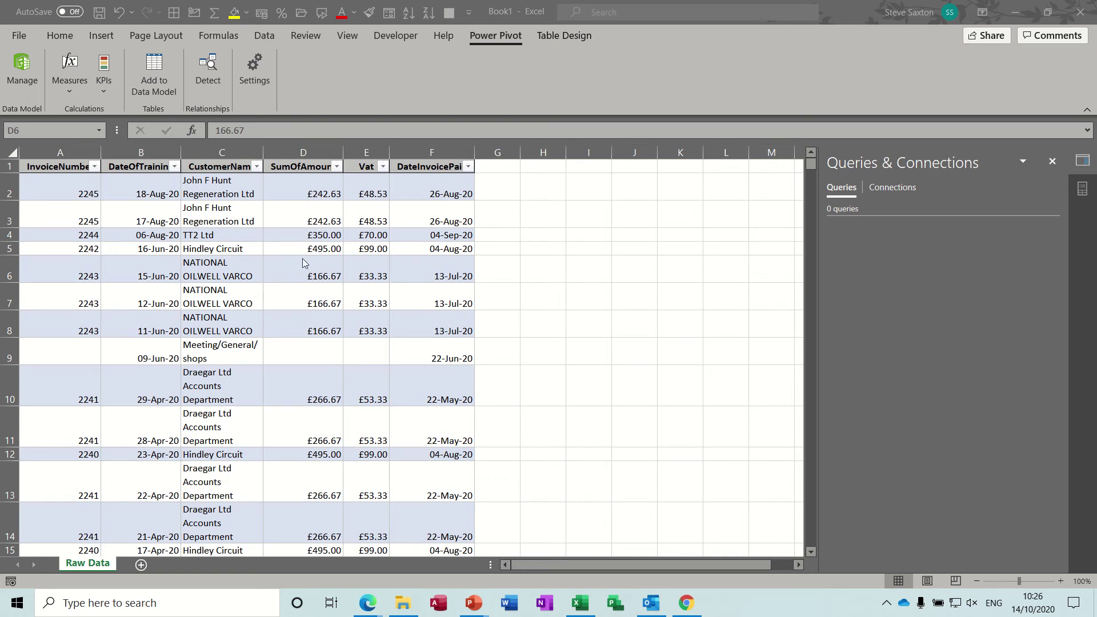
# - Load the raw data table into Power Query and filter null and 0 values out of the SumOfAmount column
pyautogui.click(264, 35)
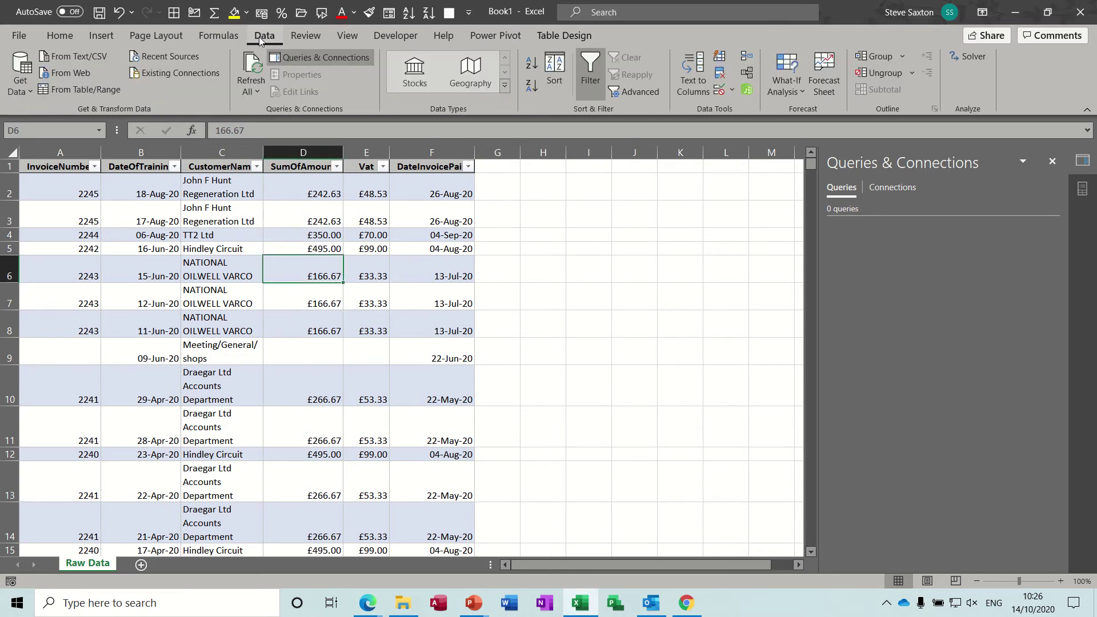
pyautogui.click(53, 88)
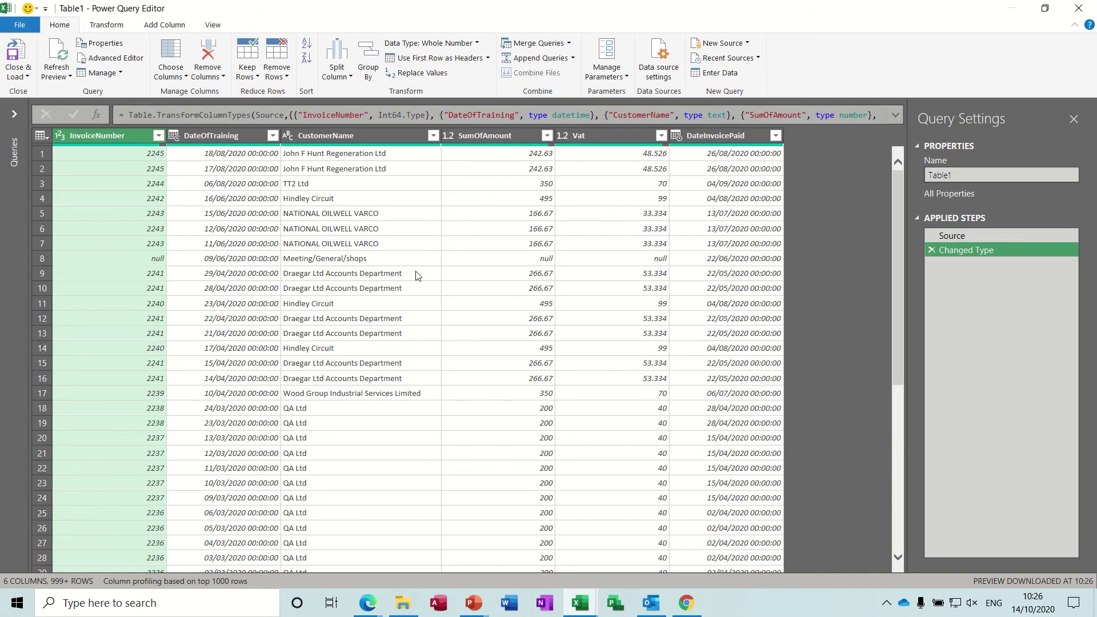
pyautogui.click(546, 137)
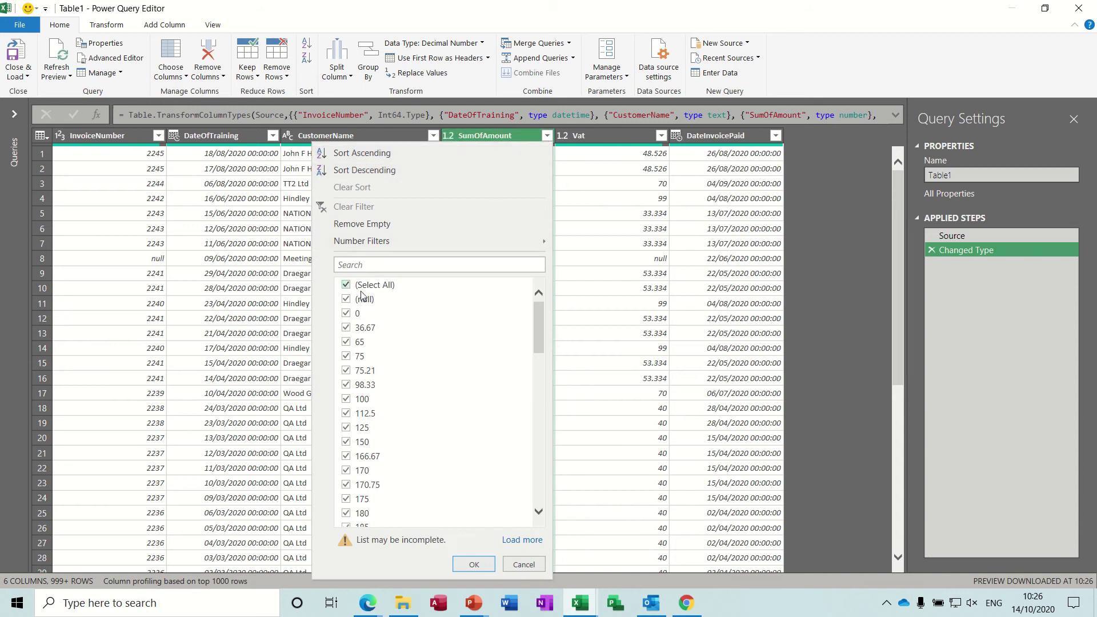
pyautogui.click(348, 300)
pyautogui.click(349, 313)
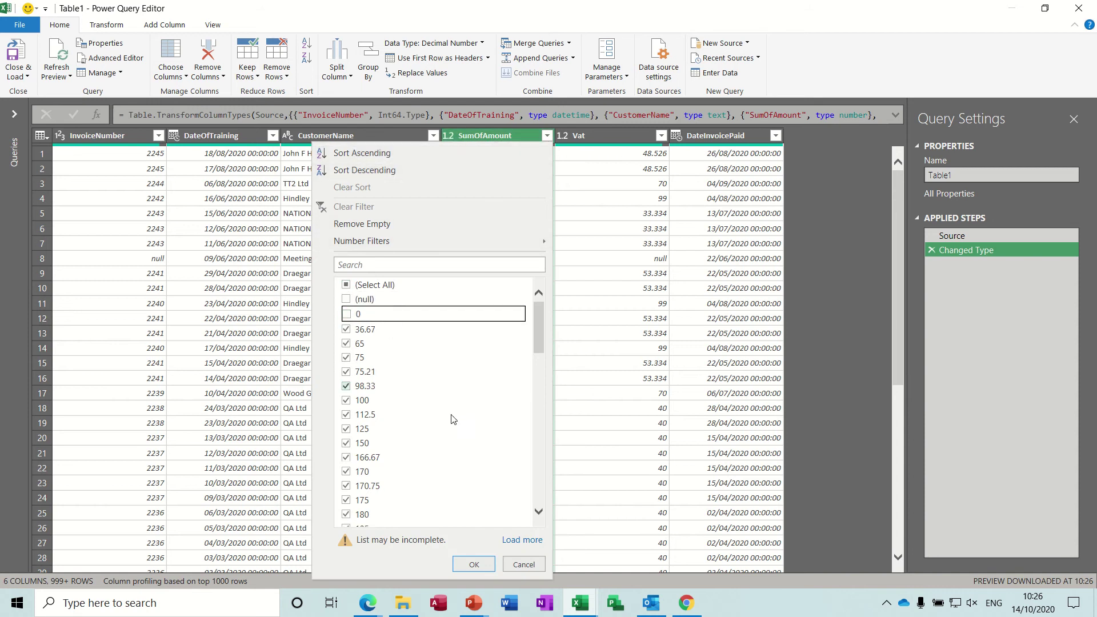
pyautogui.click(458, 562)
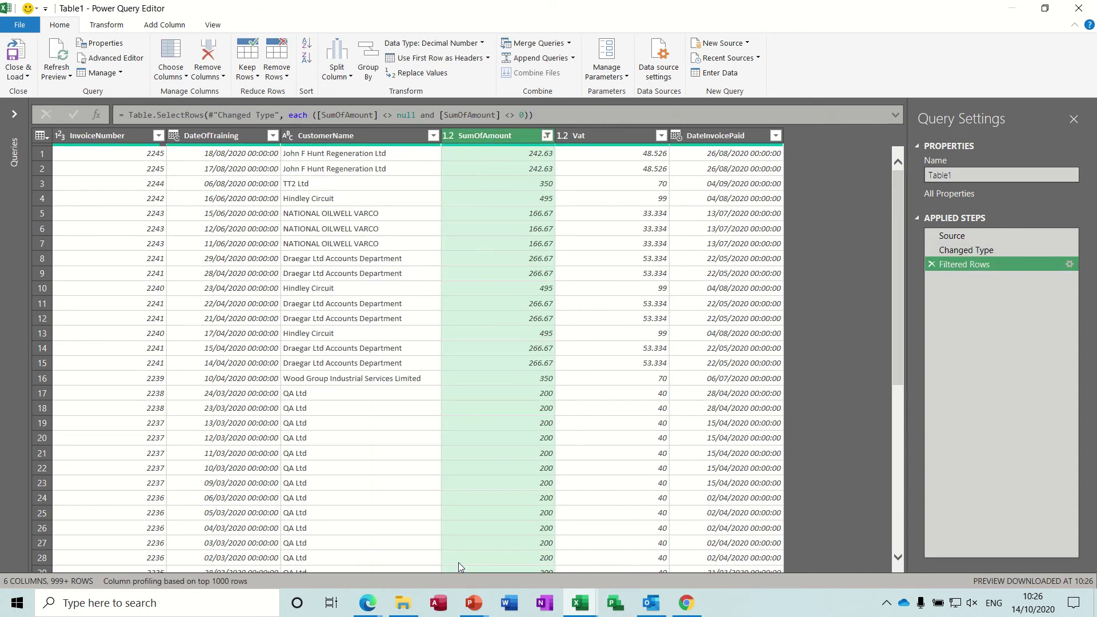
# - Load the filtered query to a new worksheet and rename that sheet Clean Data
pyautogui.click(13, 54)
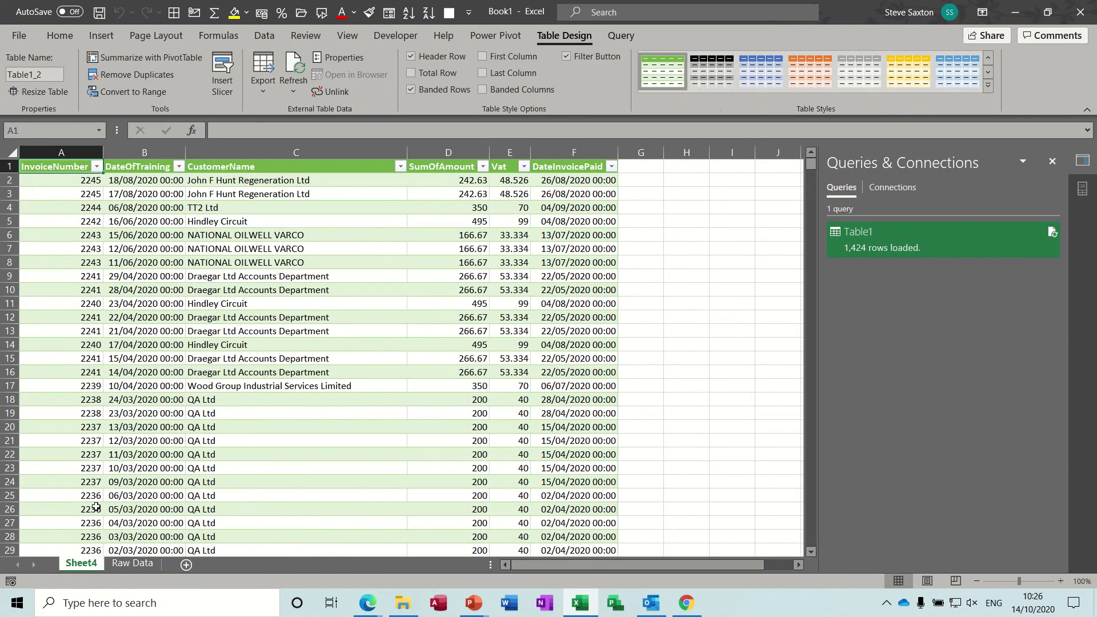
pyautogui.doubleClick(82, 564)
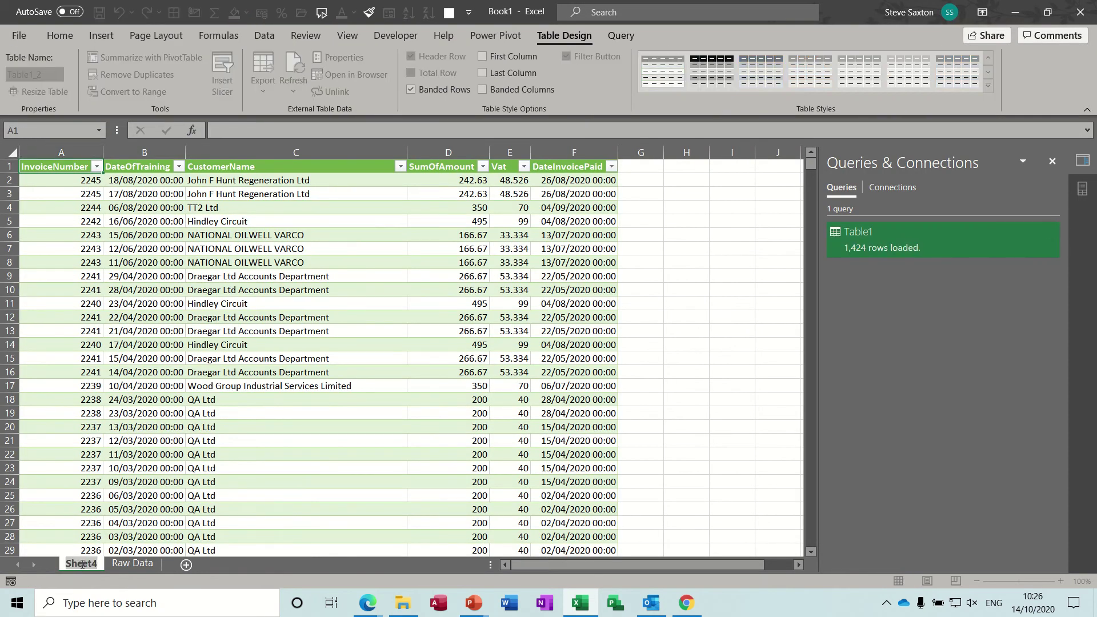
pyautogui.write('Clean Dat')
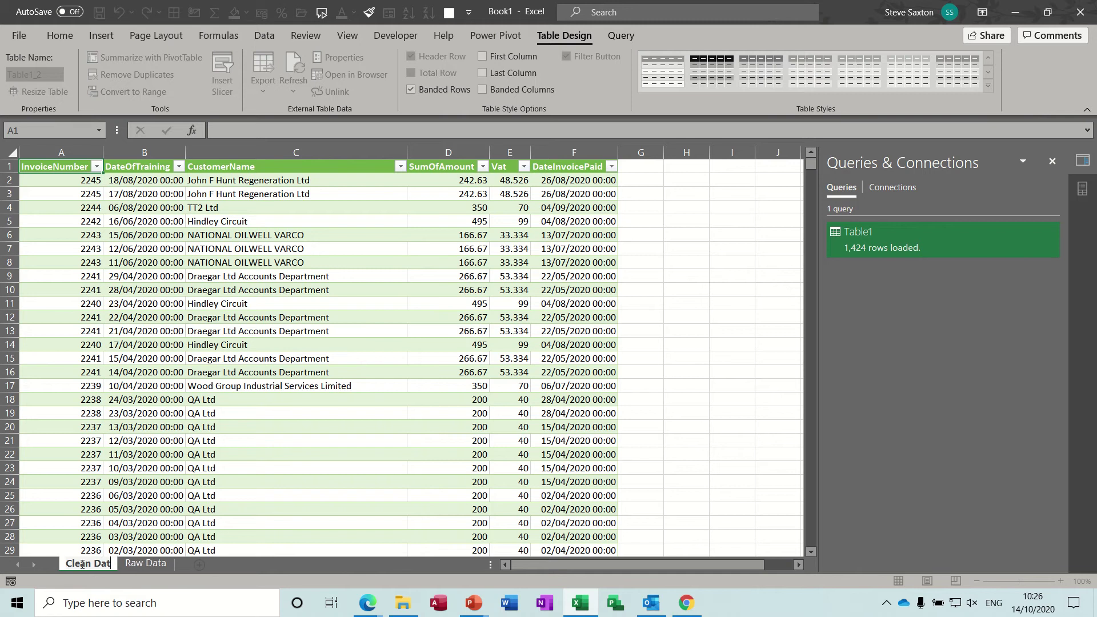
pyautogui.write('a')
pyautogui.click(289, 304)
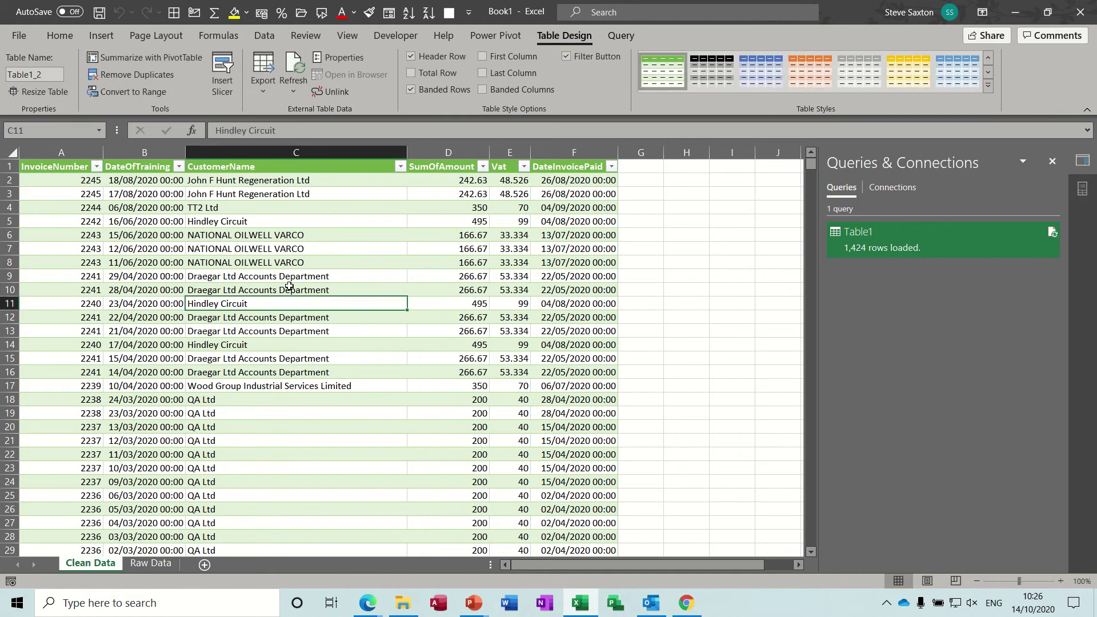
# - Add the Clean Data table to the Power Pivot data model
pyautogui.click(264, 38)
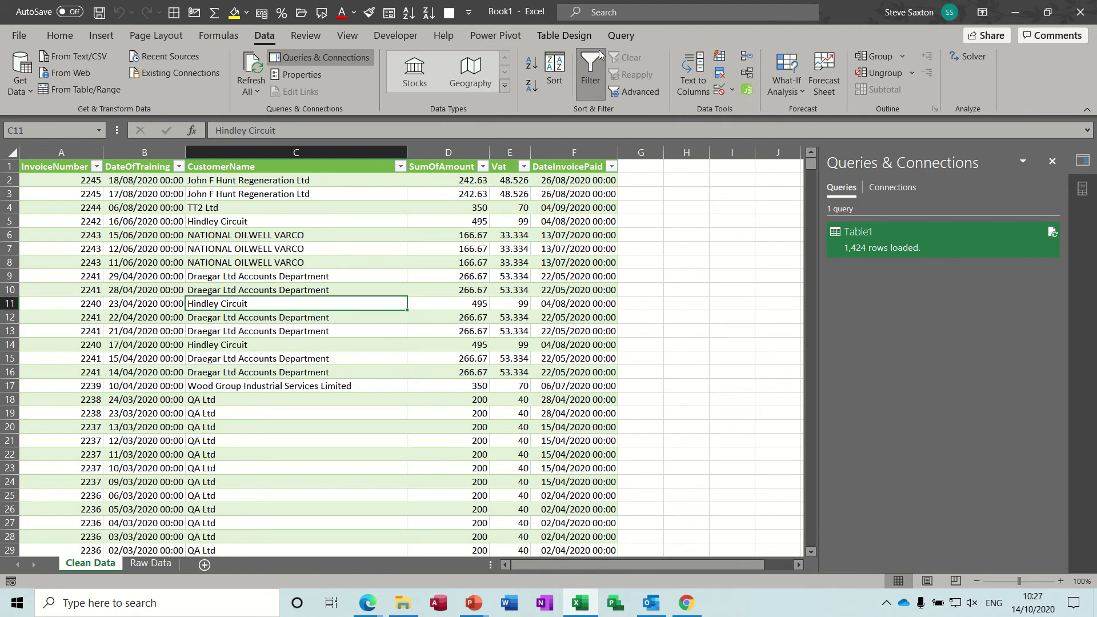
pyautogui.click(504, 35)
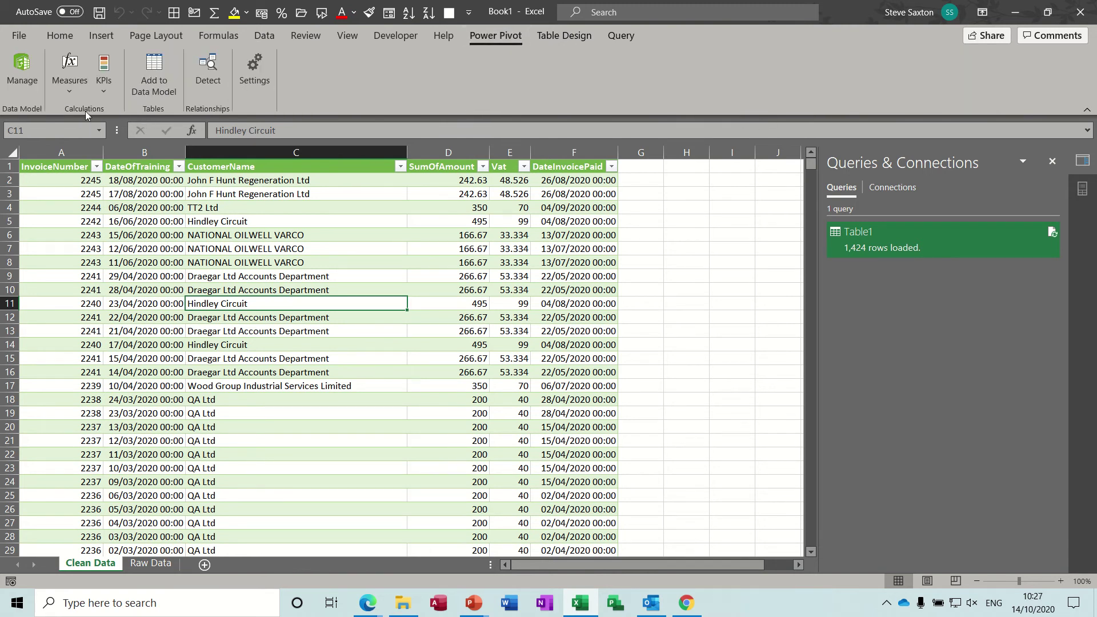
pyautogui.click(154, 68)
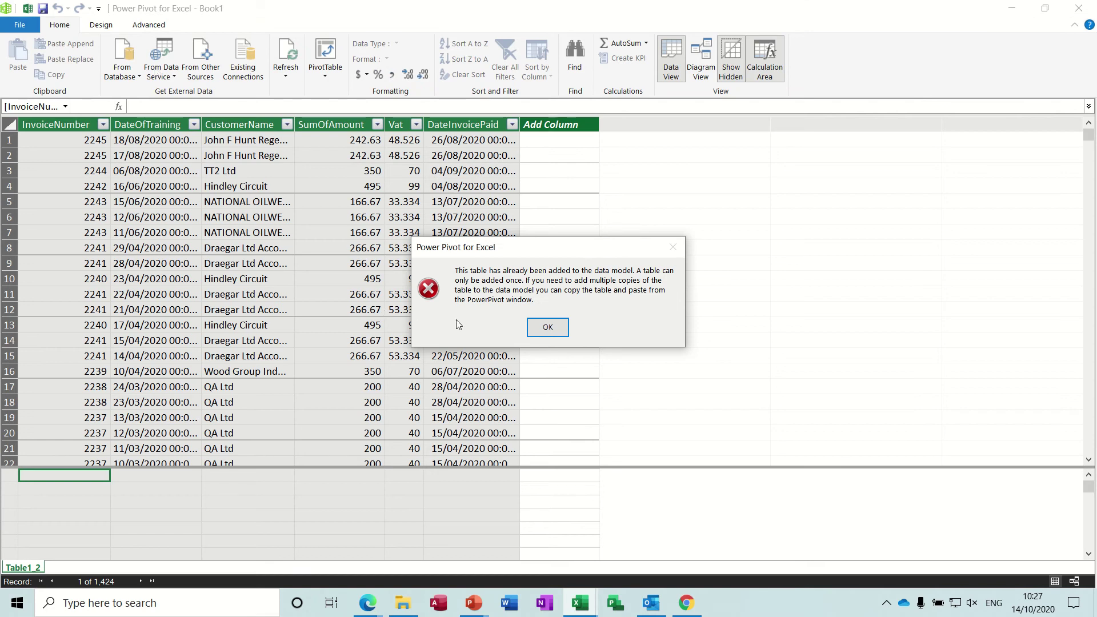
pyautogui.click(534, 328)
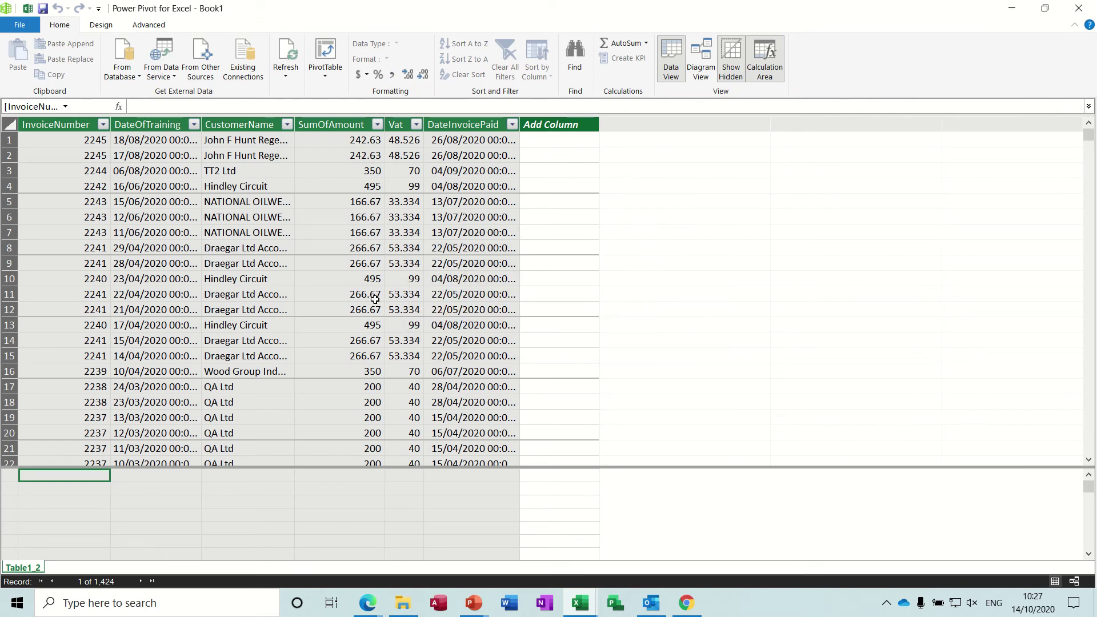
# - Create a PivotTable from the data model on a new worksheet
pyautogui.click(166, 229)
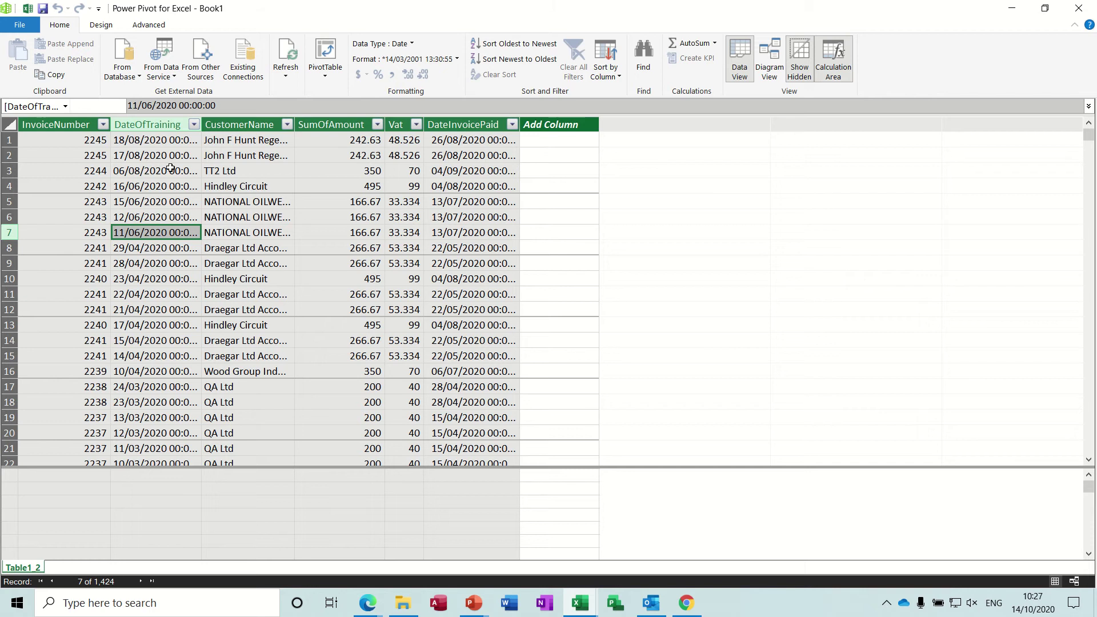
pyautogui.click(325, 77)
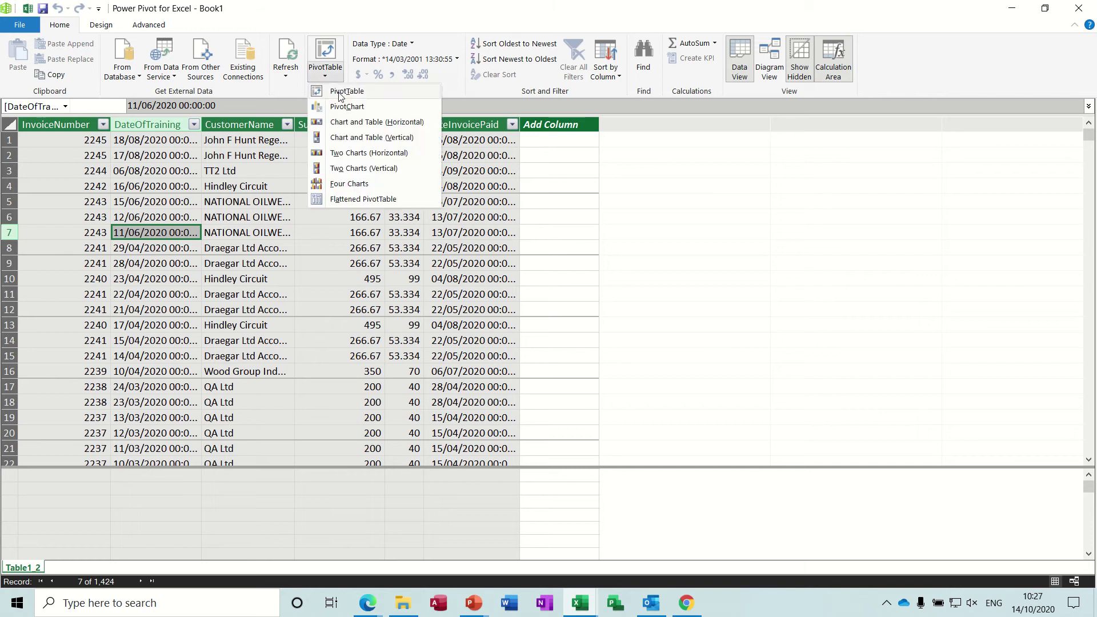
pyautogui.click(338, 92)
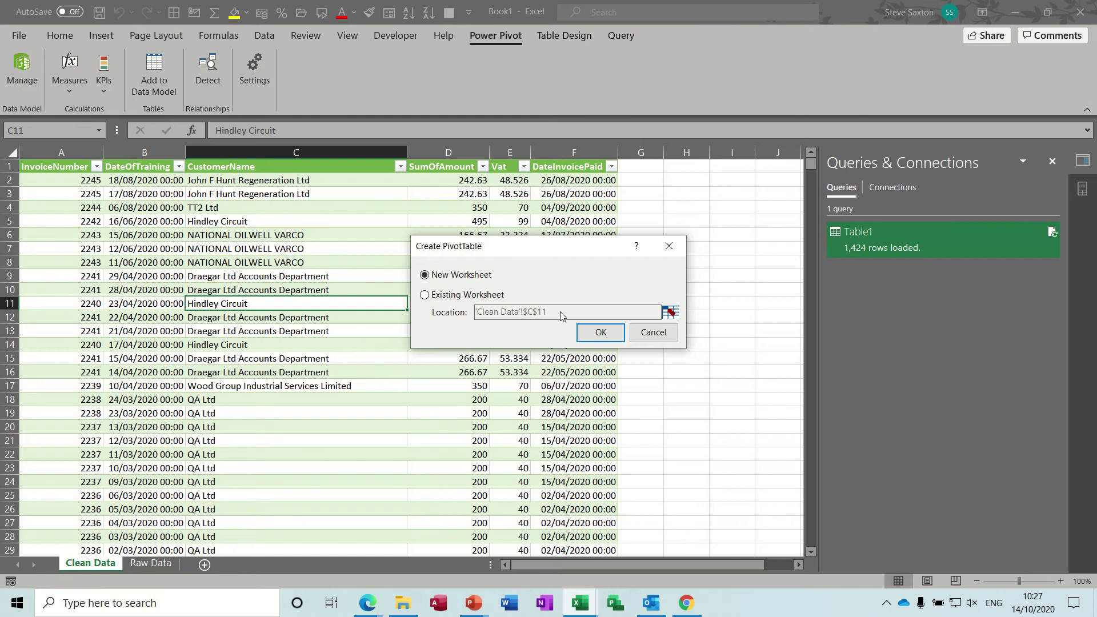
pyautogui.click(597, 333)
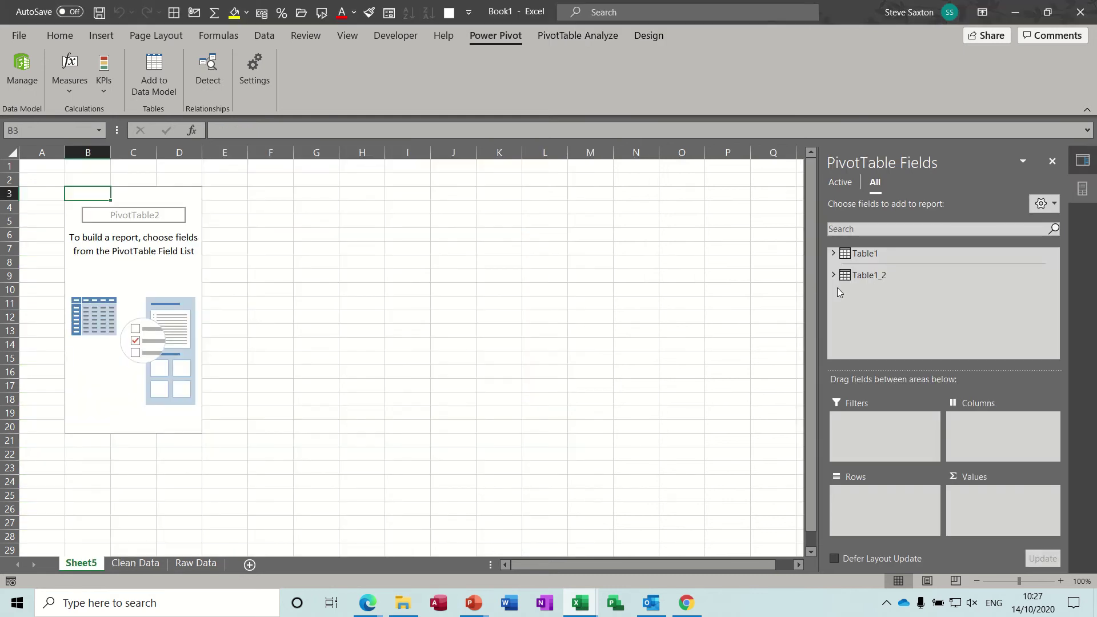
# - Build the PivotTable from Table1_2 with CustomerName as rows and SumOfAmount as summed values
pyautogui.click(862, 279)
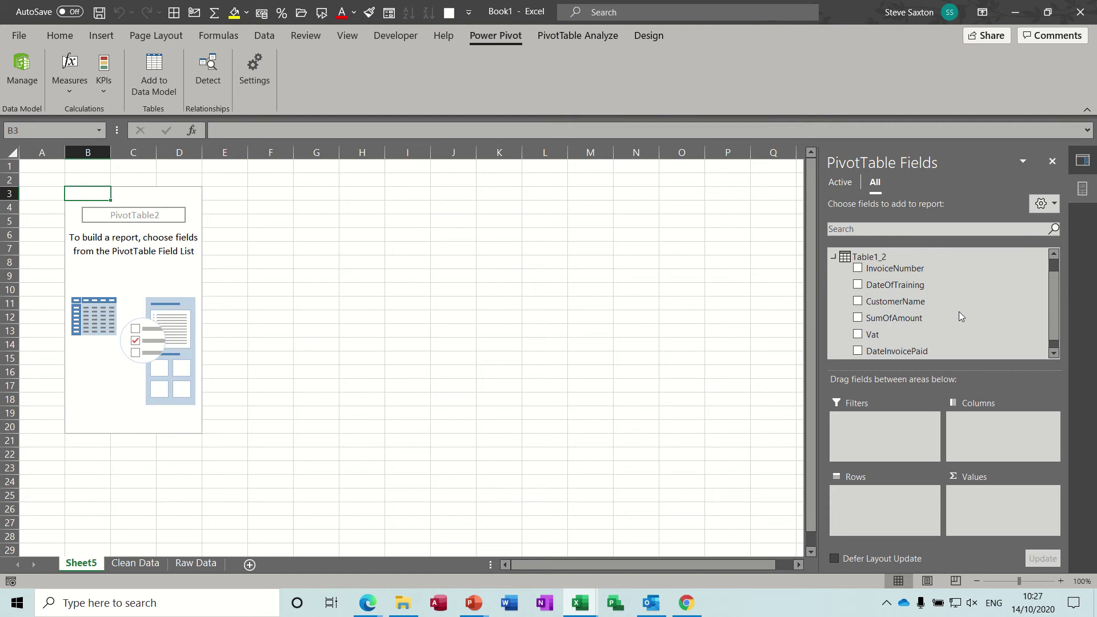
pyautogui.click(1054, 353)
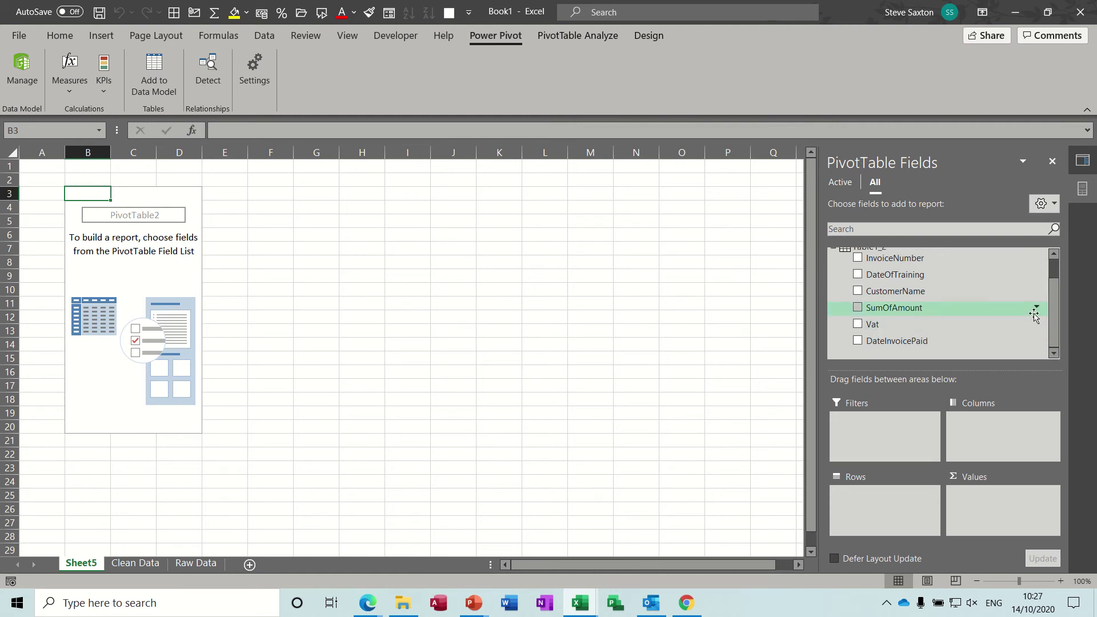
pyautogui.moveTo(1054, 316); pyautogui.dragTo(1051, 307)
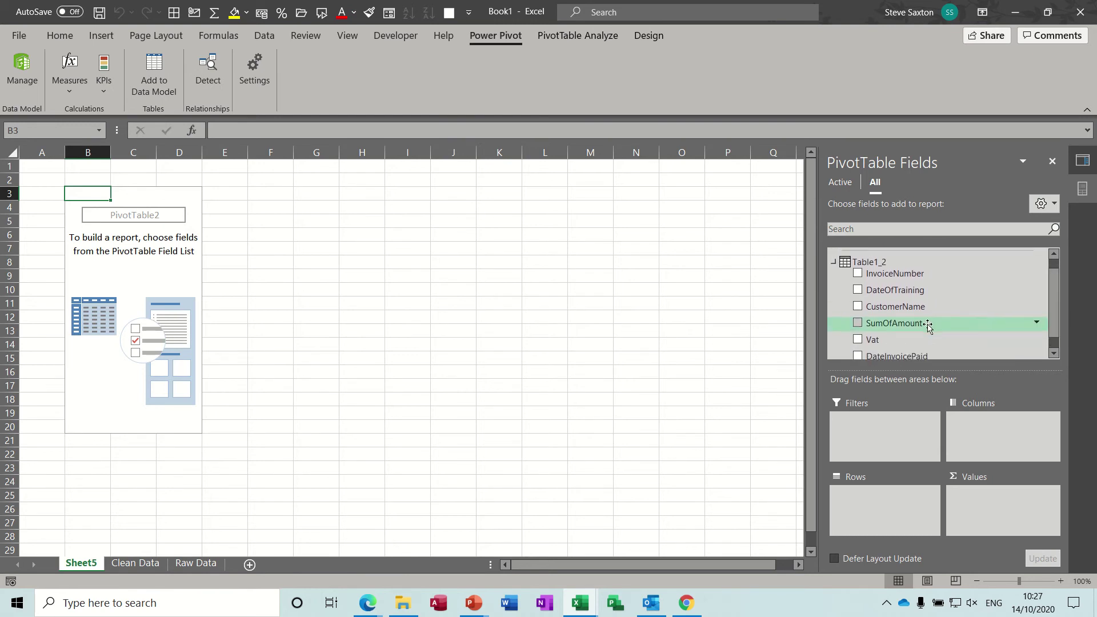
pyautogui.moveTo(913, 311); pyautogui.dragTo(891, 513)
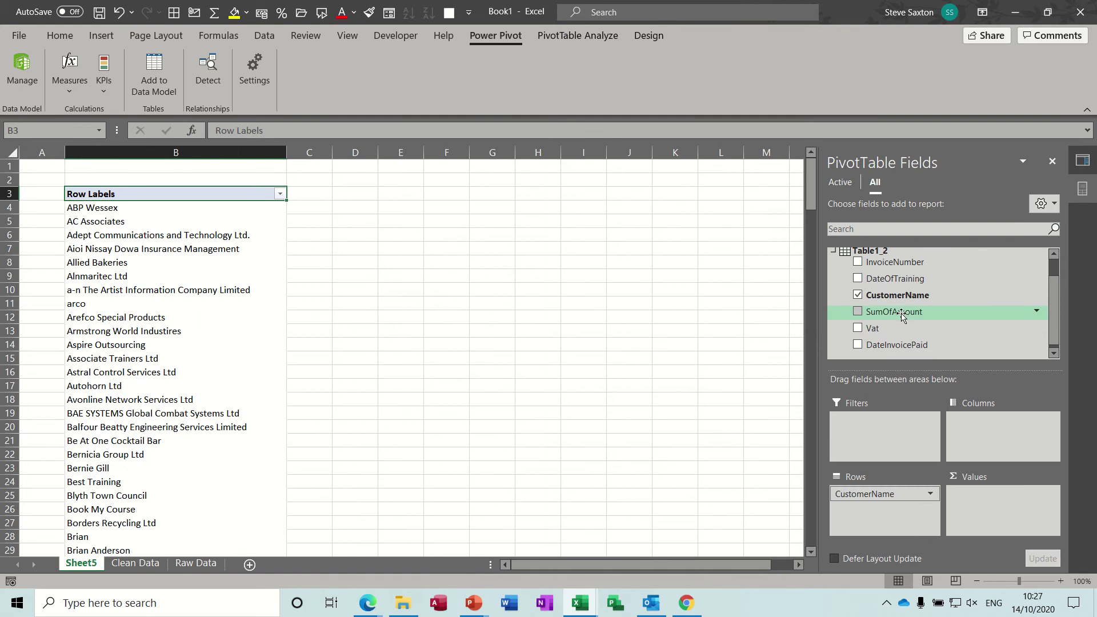
pyautogui.moveTo(902, 315); pyautogui.dragTo(989, 502)
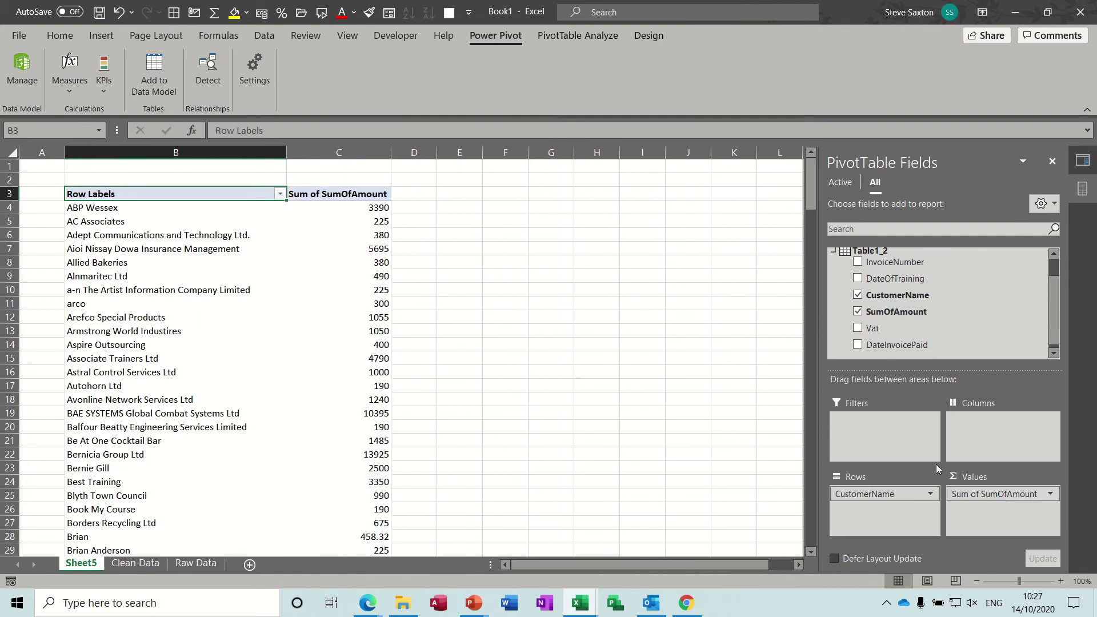
# - Format the PivotTable's Sum of SumOfAmount values as Accounting with the £ symbol and 2 decimal places
pyautogui.click(993, 490)
pyautogui.click(1011, 478)
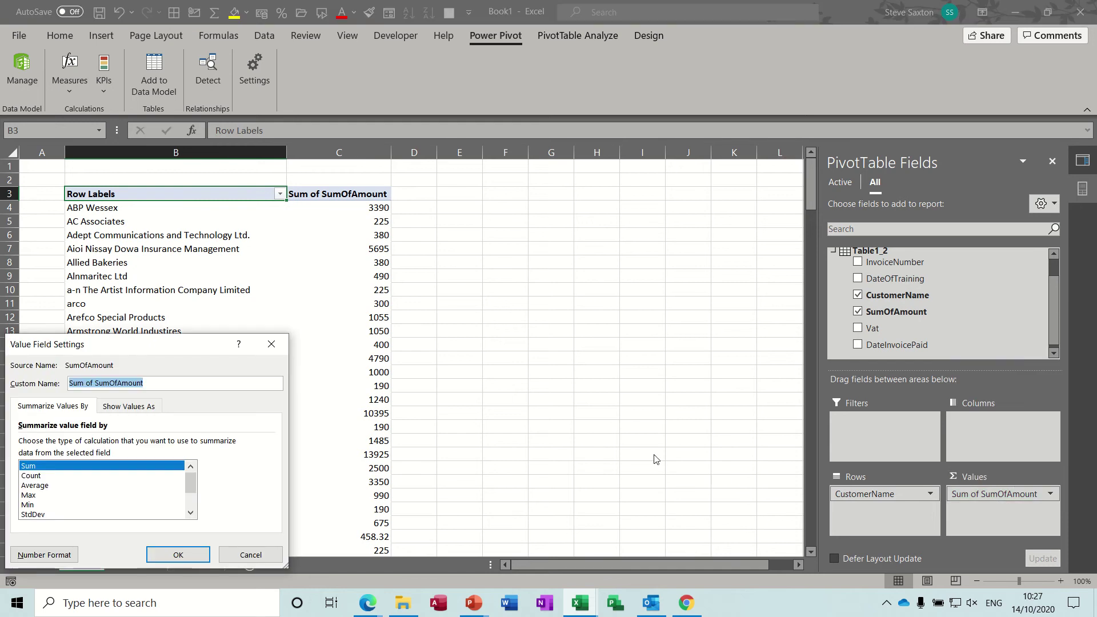
pyautogui.click(60, 552)
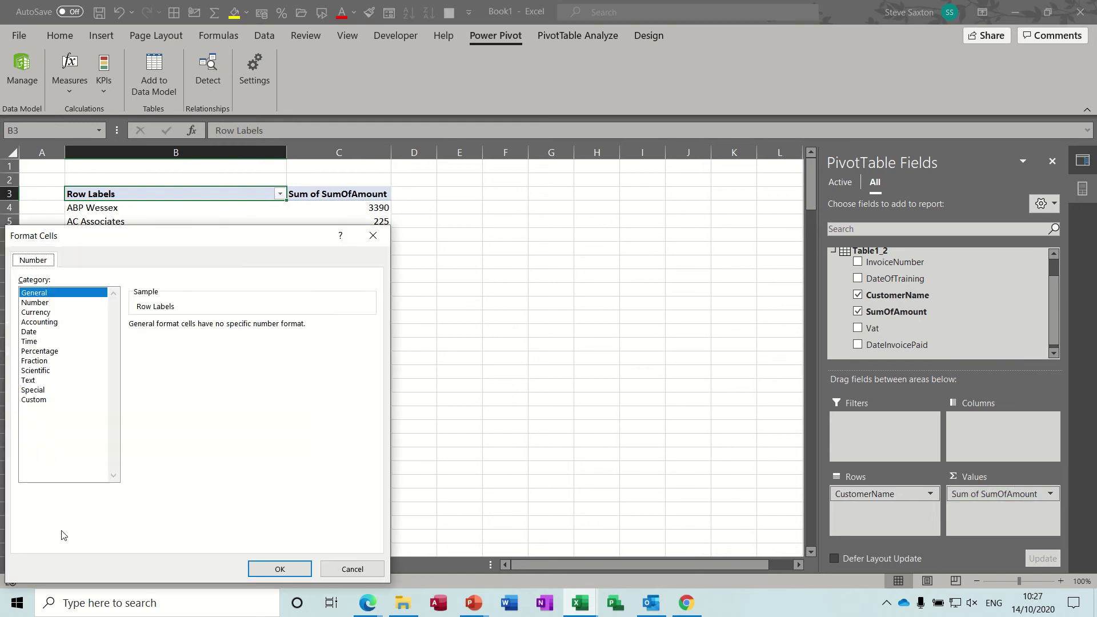
pyautogui.click(56, 323)
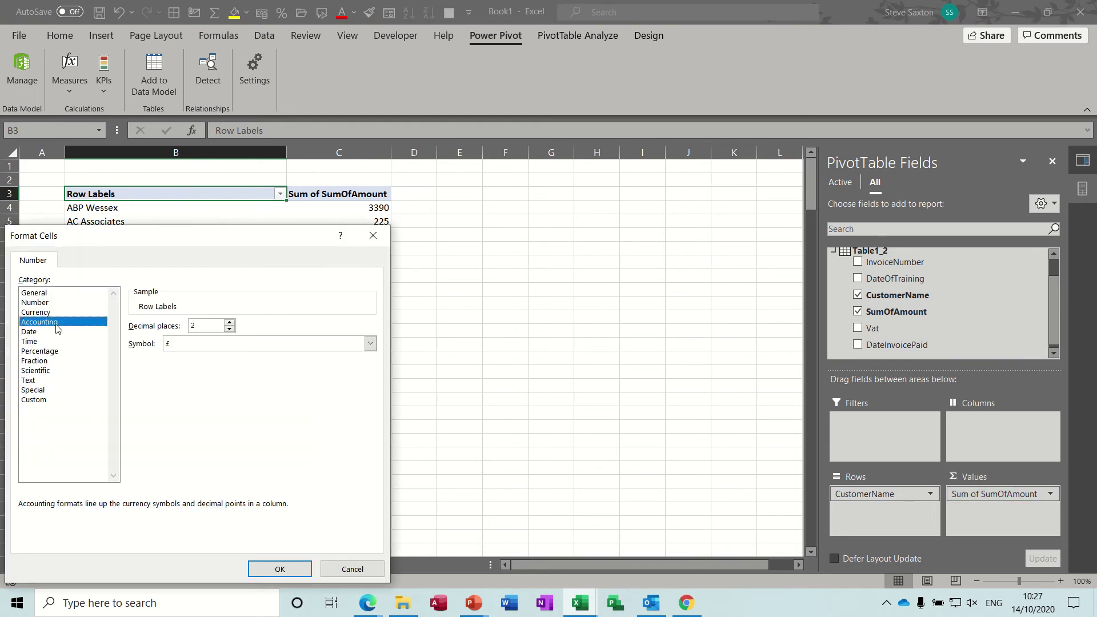
pyautogui.click(280, 568)
pyautogui.click(176, 556)
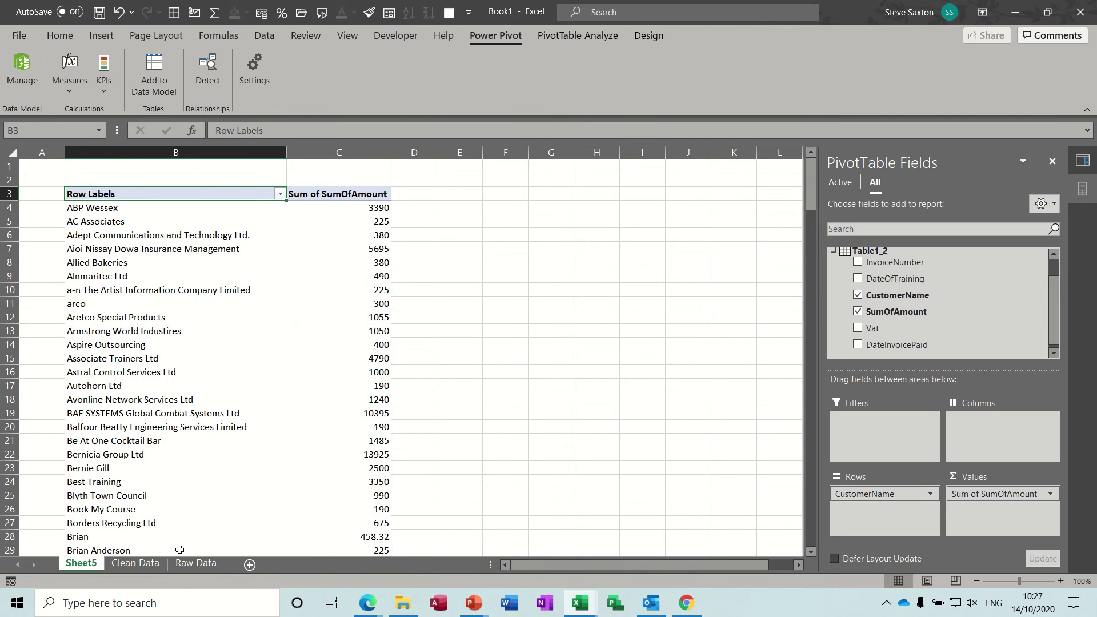
pyautogui.click(343, 237)
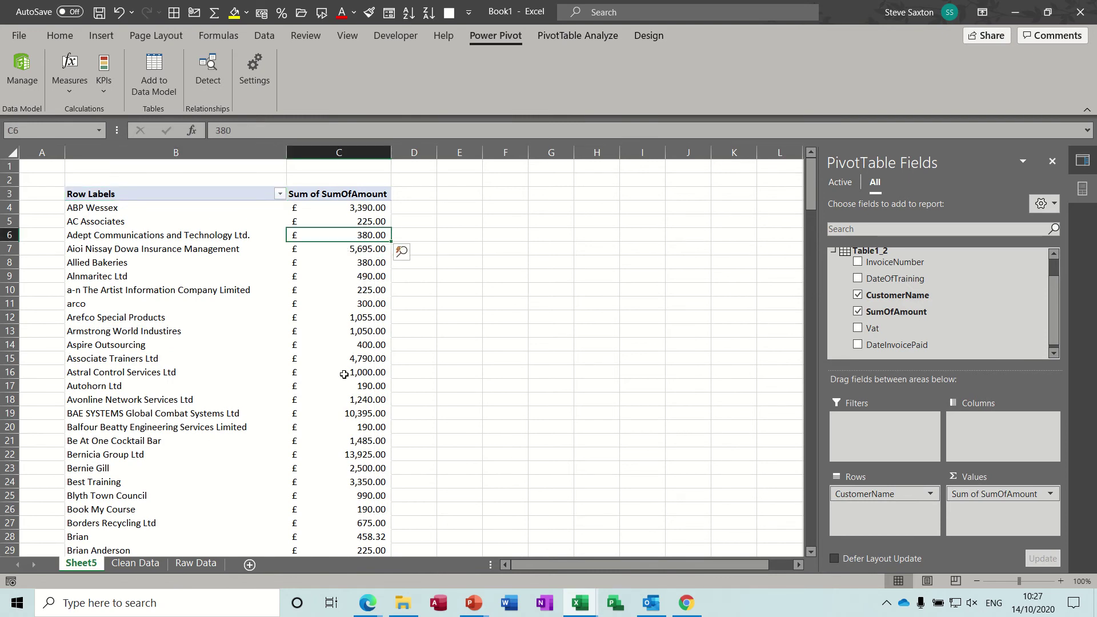
# - Examine which calculated field, calculated item and set options are offered for the PivotTable's values
pyautogui.click(361, 209)
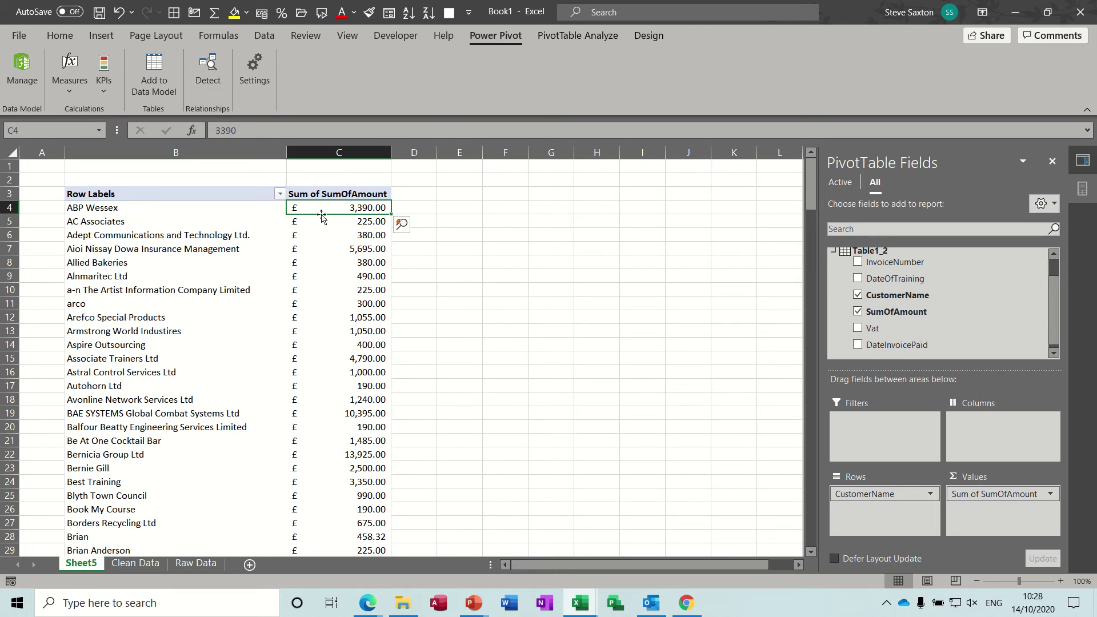
pyautogui.click(564, 37)
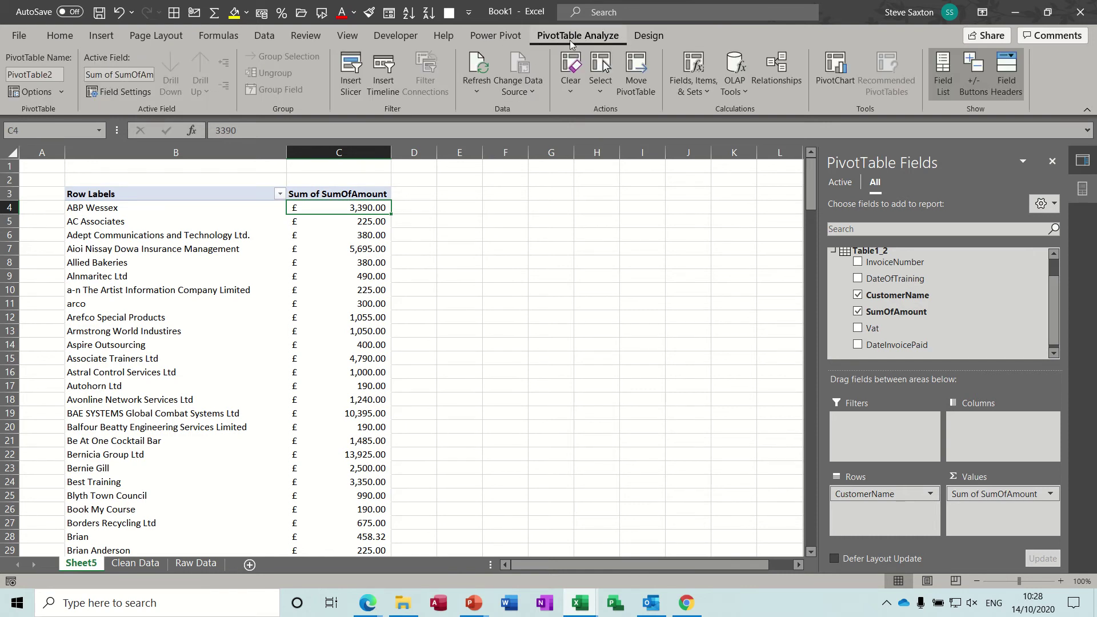
pyautogui.click(705, 92)
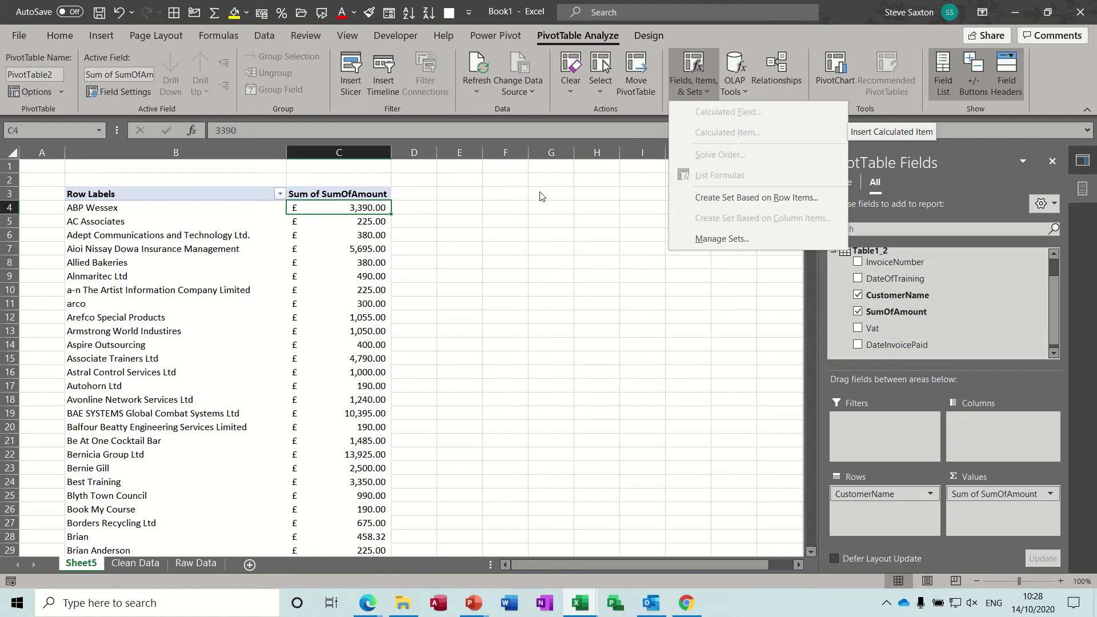
pyautogui.moveTo(317, 293)
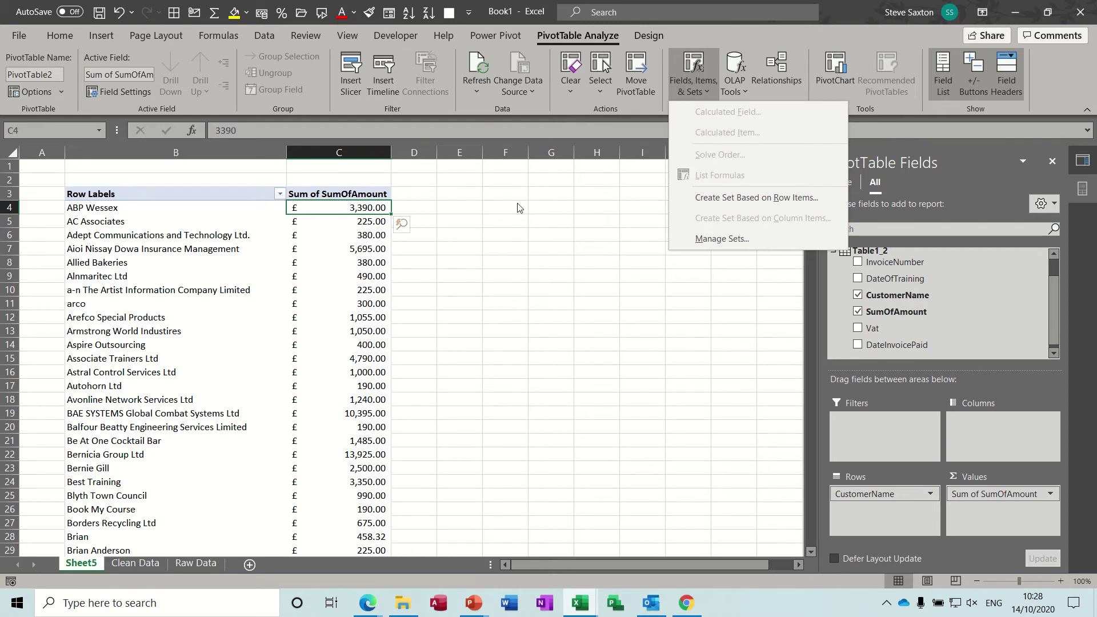
pyautogui.click(340, 233)
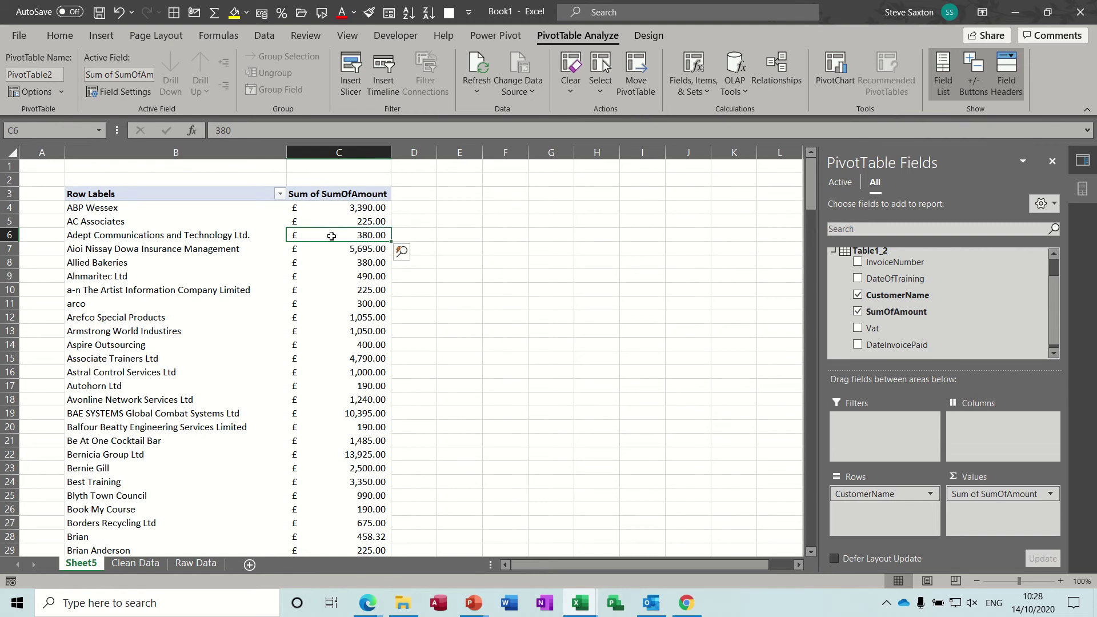
# - Create a Power Pivot measure named Total in Table1_2 with the formula =[Sum of SumOfAmount]
pyautogui.click(502, 35)
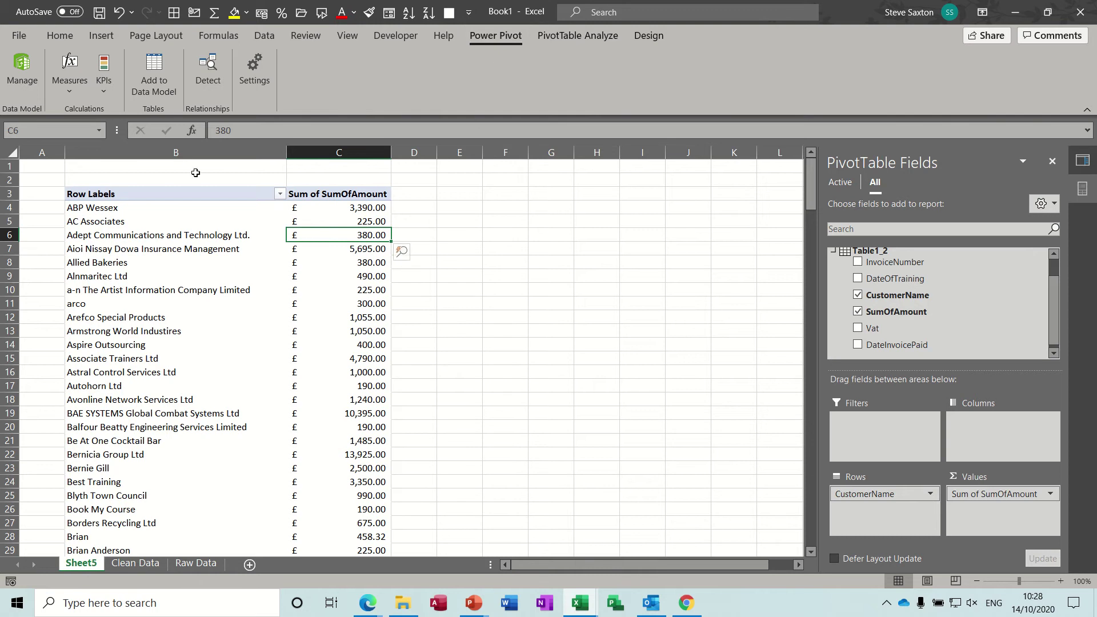
pyautogui.click(70, 89)
pyautogui.click(84, 113)
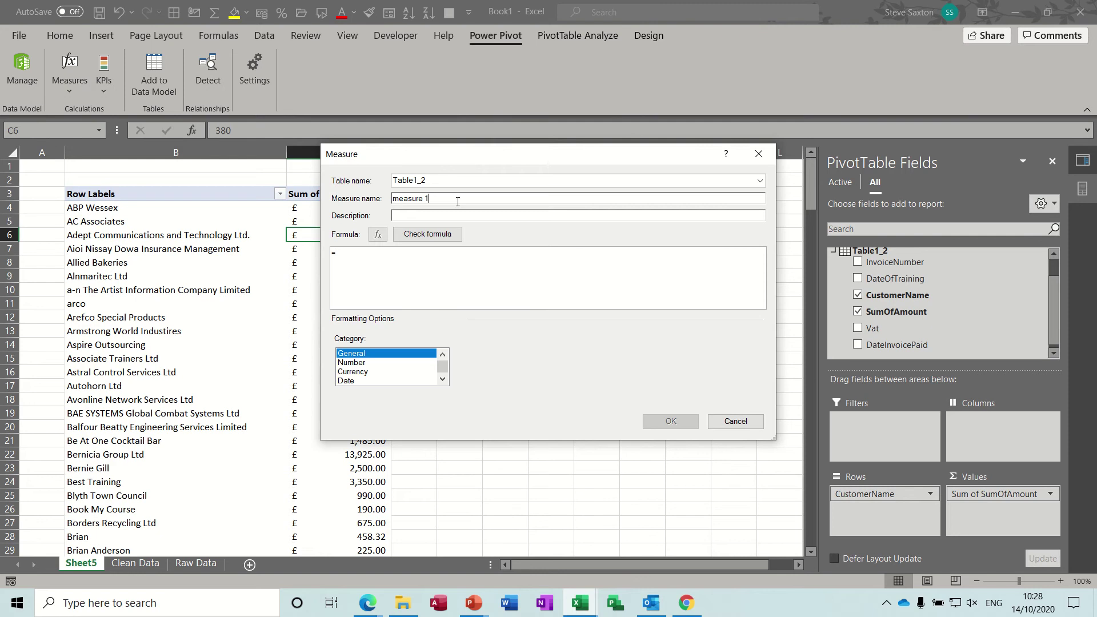
pyautogui.moveTo(457, 201); pyautogui.dragTo(338, 192)
pyautogui.write('Total')
pyautogui.click(360, 256)
pyautogui.write('sum')
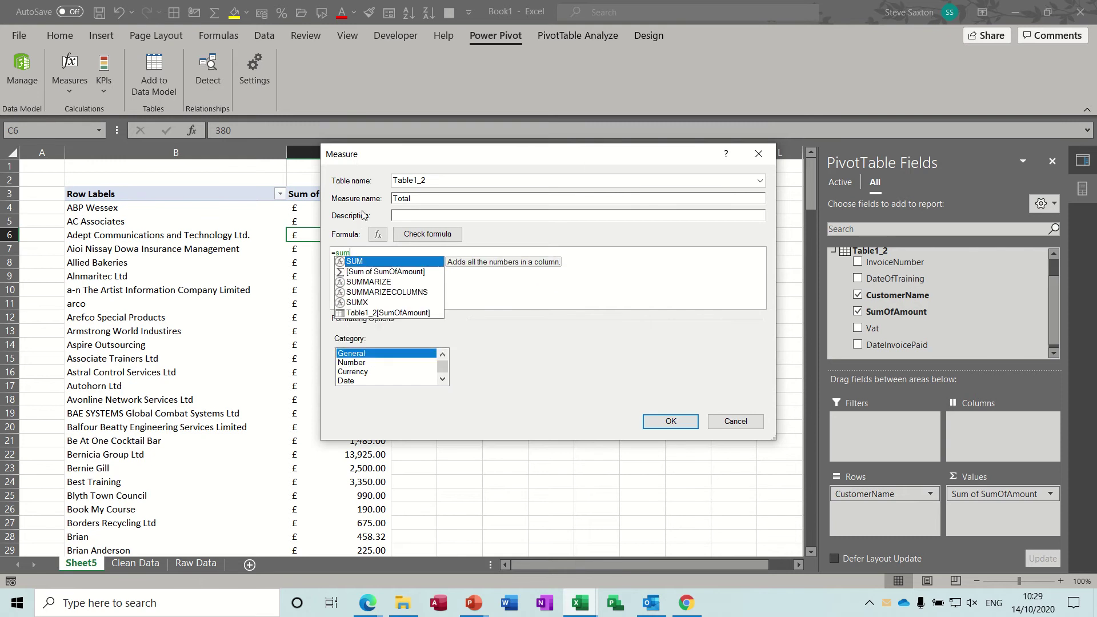
pyautogui.doubleClick(401, 272)
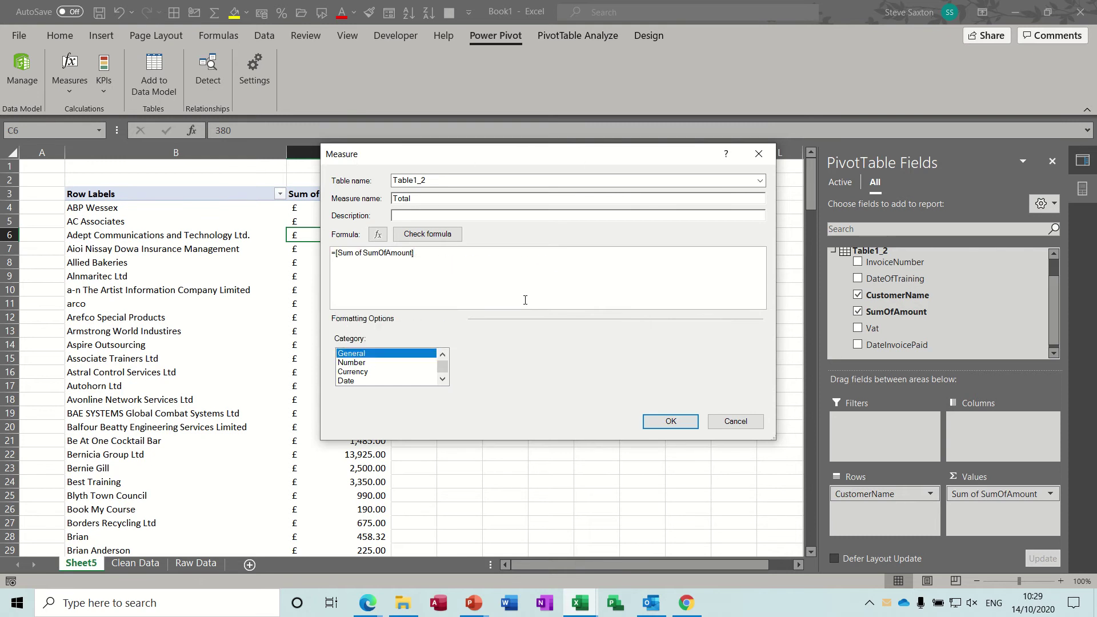
pyautogui.click(656, 420)
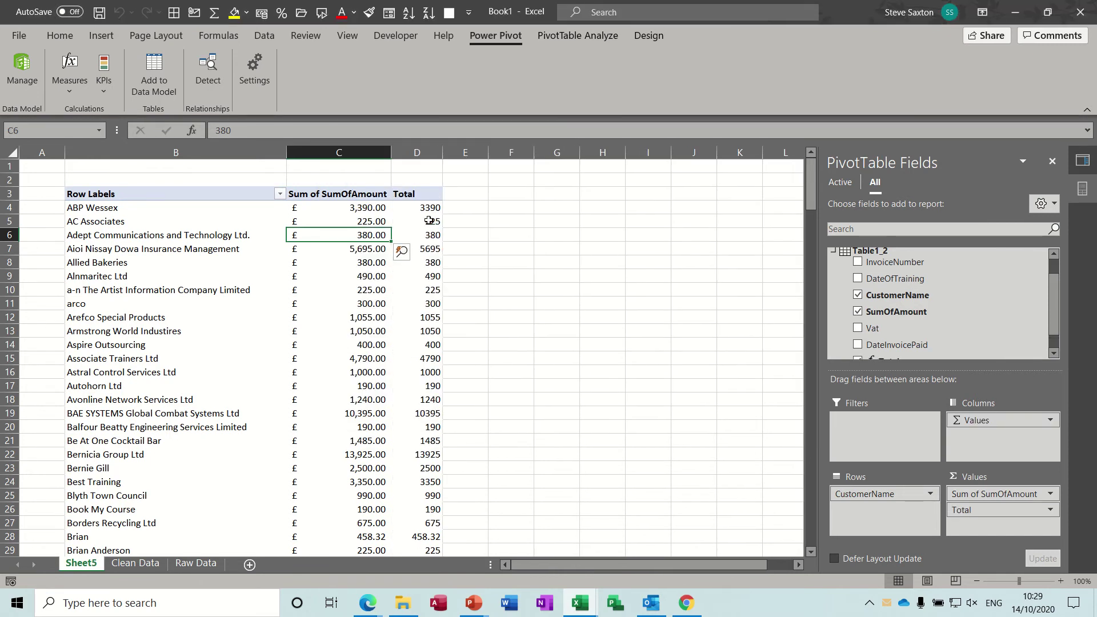
# - Format the PivotTable's Total values as Accounting and remove Sum of SumOfAmount from the values
pyautogui.click(976, 512)
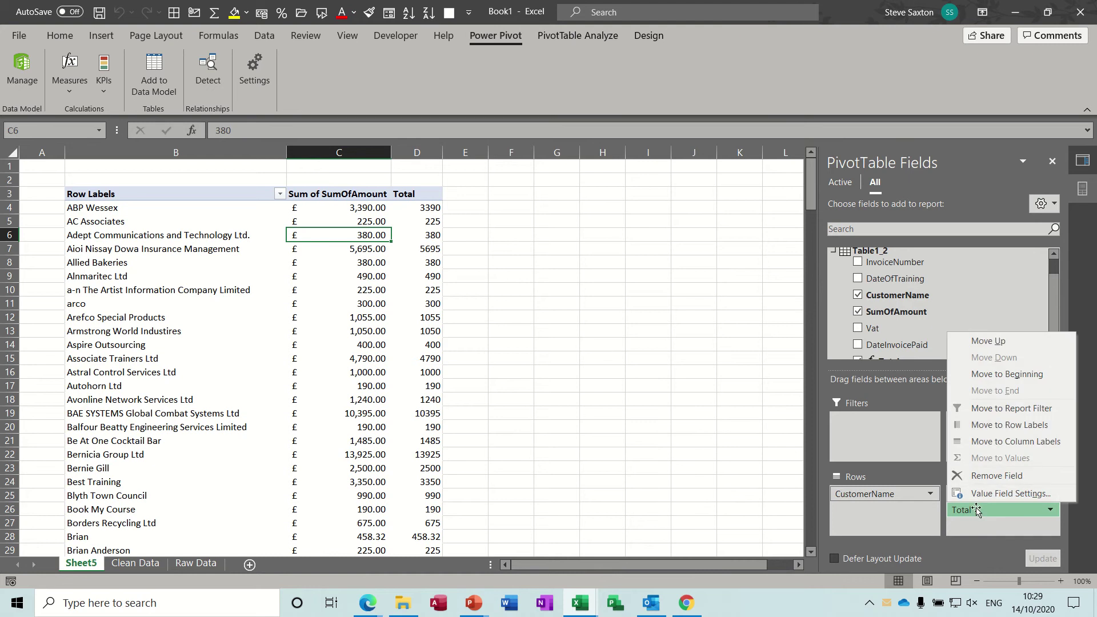
pyautogui.click(979, 495)
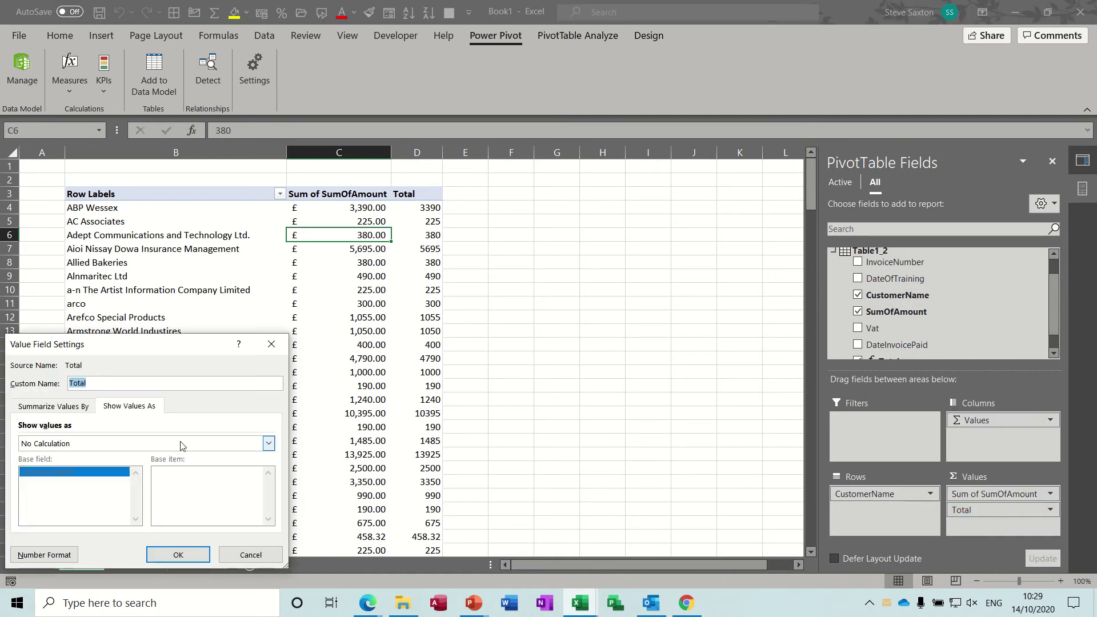
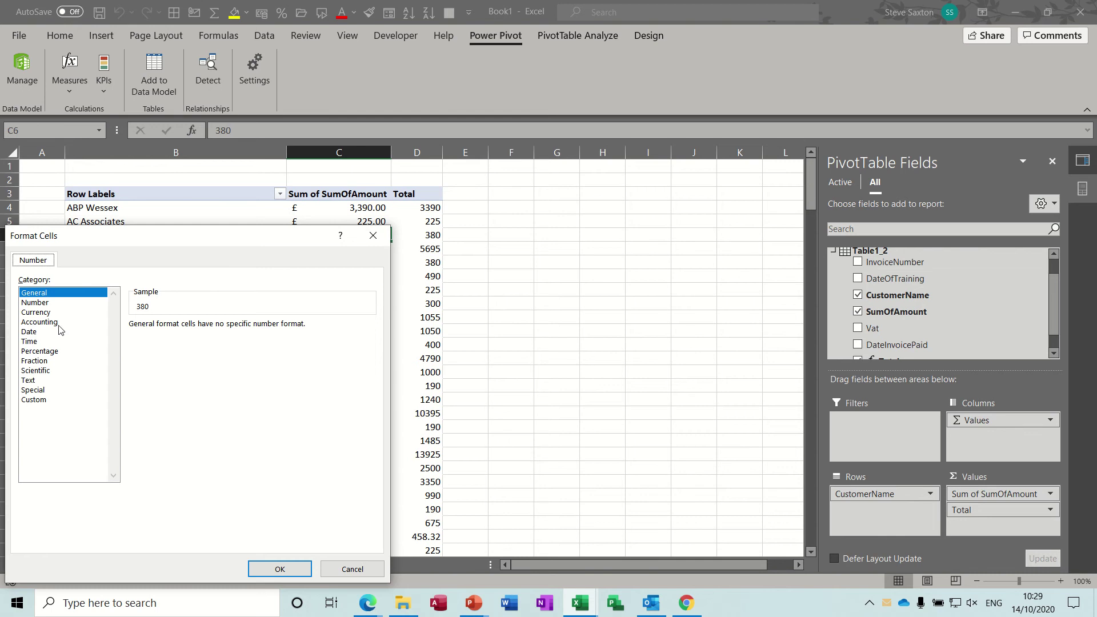
pyautogui.click(40, 323)
pyautogui.click(279, 568)
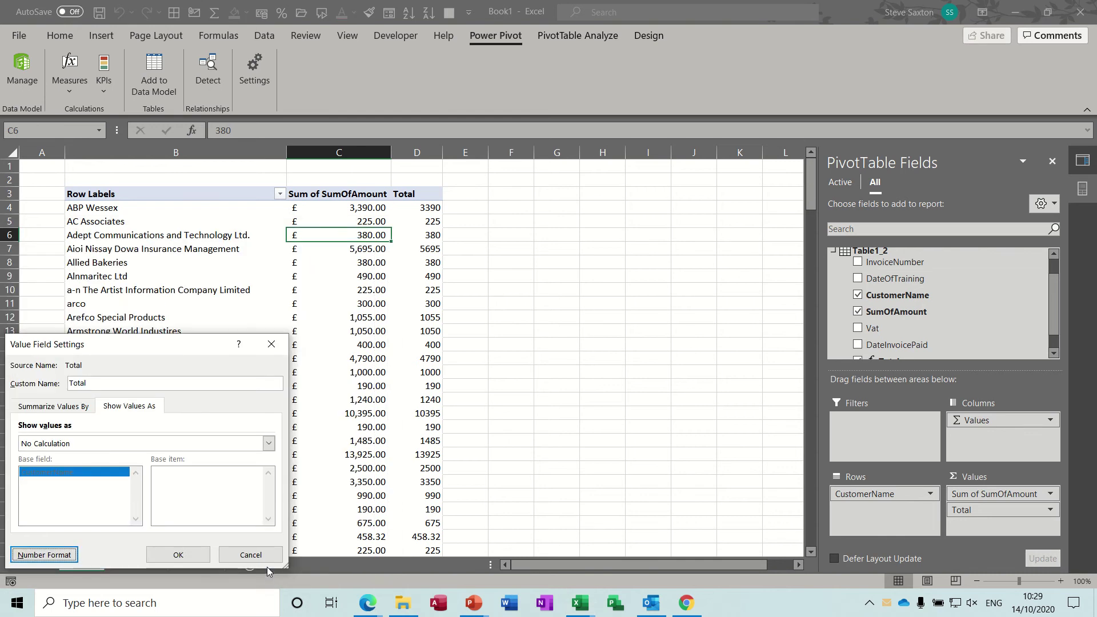
pyautogui.click(178, 555)
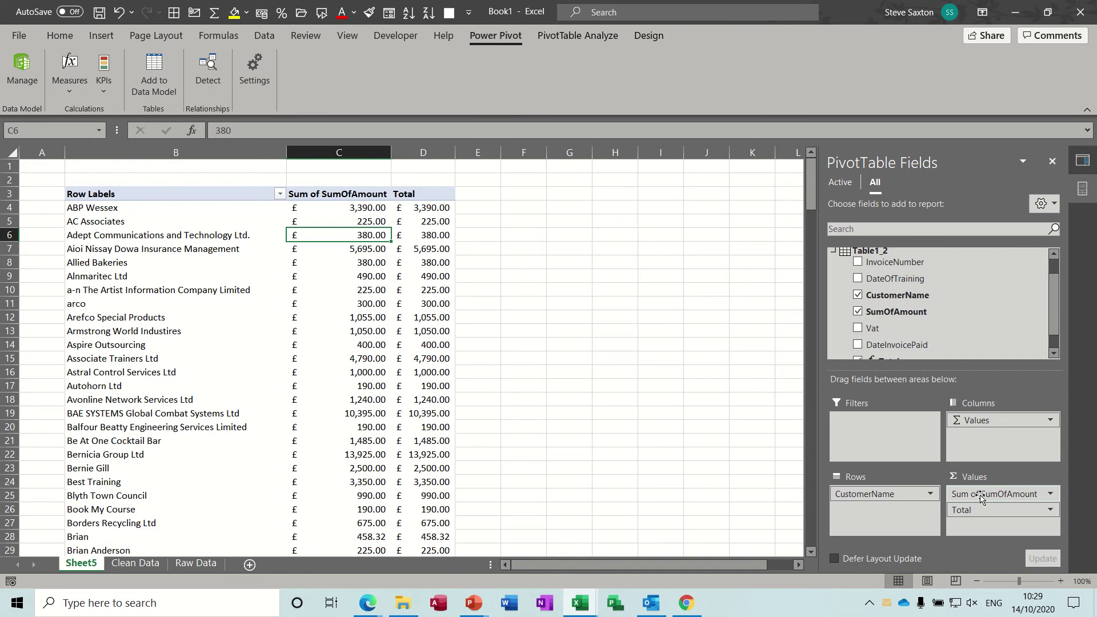
pyautogui.moveTo(978, 495); pyautogui.dragTo(772, 355)
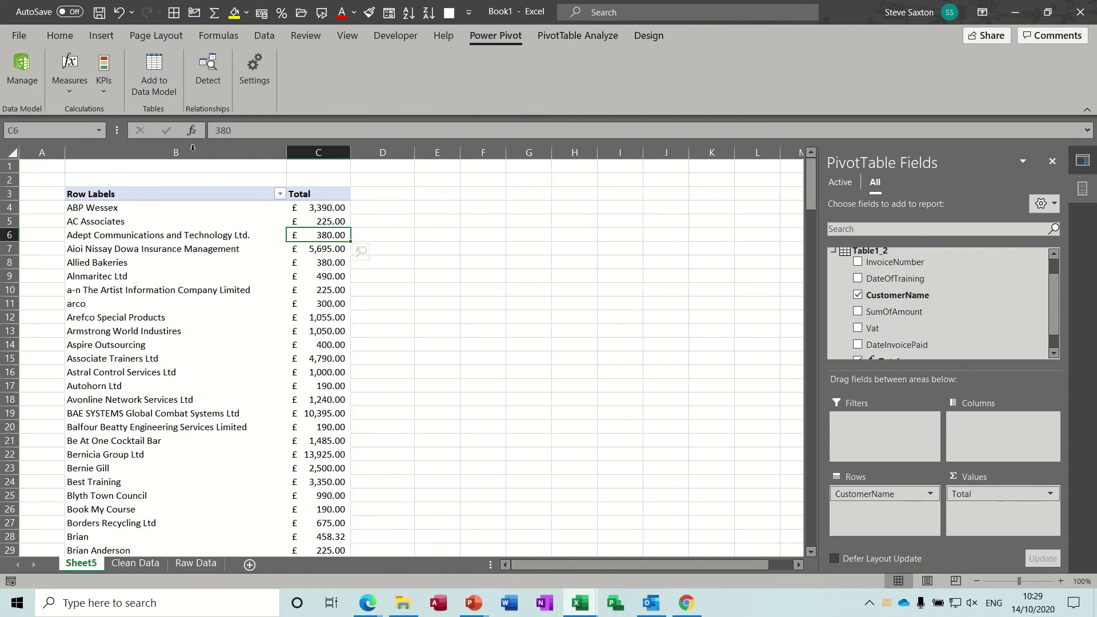
# - Create a KPI on the Total measure with an absolute target value of 10000 and red, amber and green circle icons
pyautogui.click(105, 90)
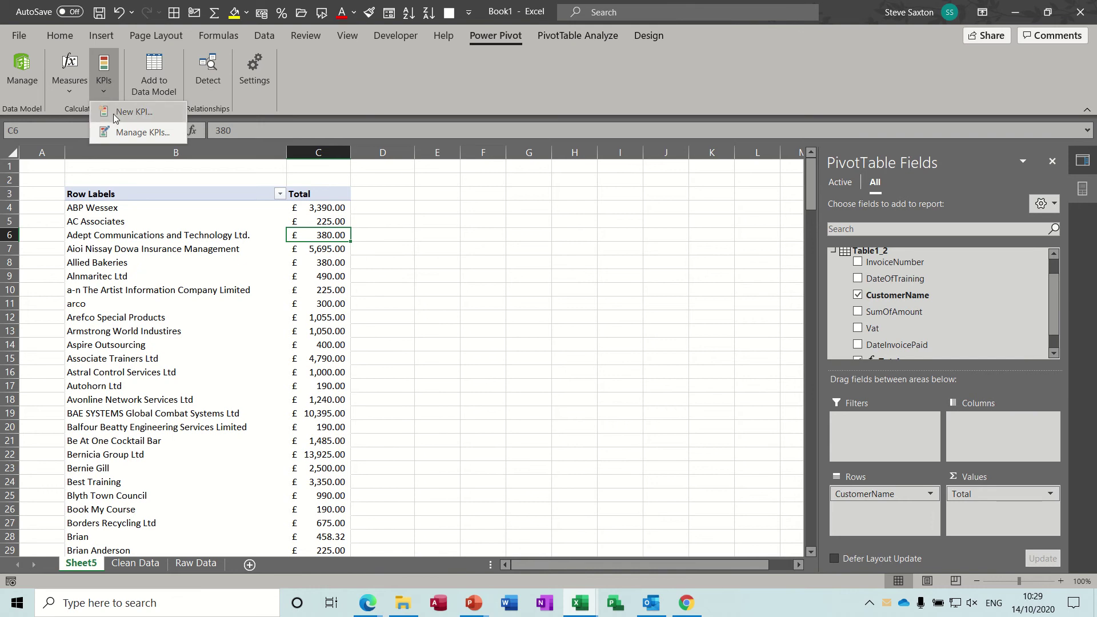
pyautogui.click(116, 114)
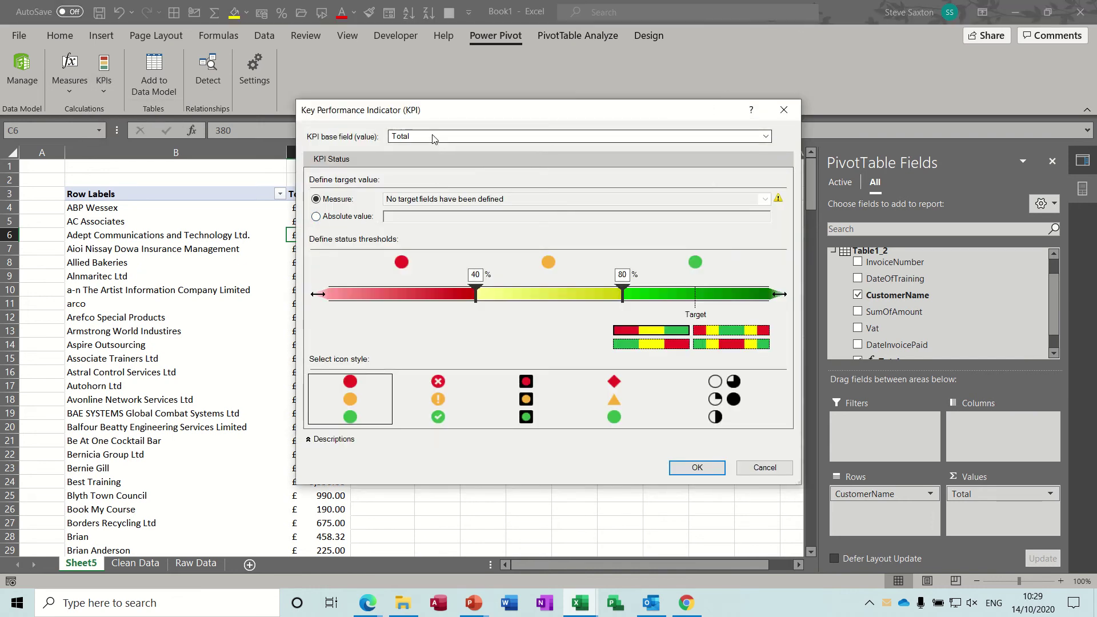
pyautogui.click(431, 137)
pyautogui.click(428, 147)
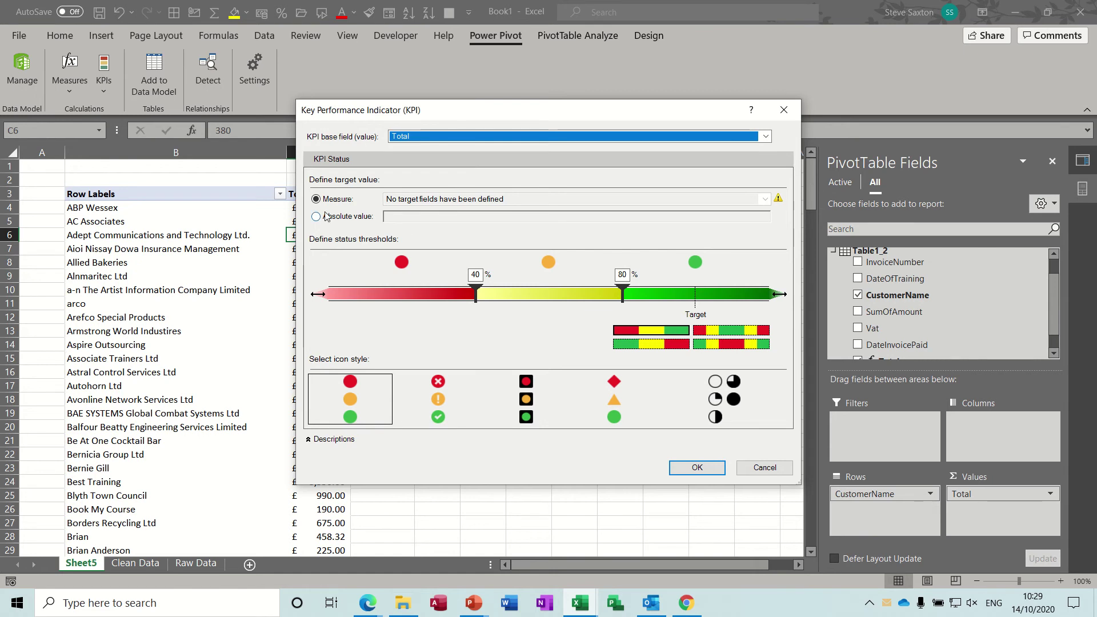
pyautogui.moveTo(433, 116); pyautogui.dragTo(579, 85)
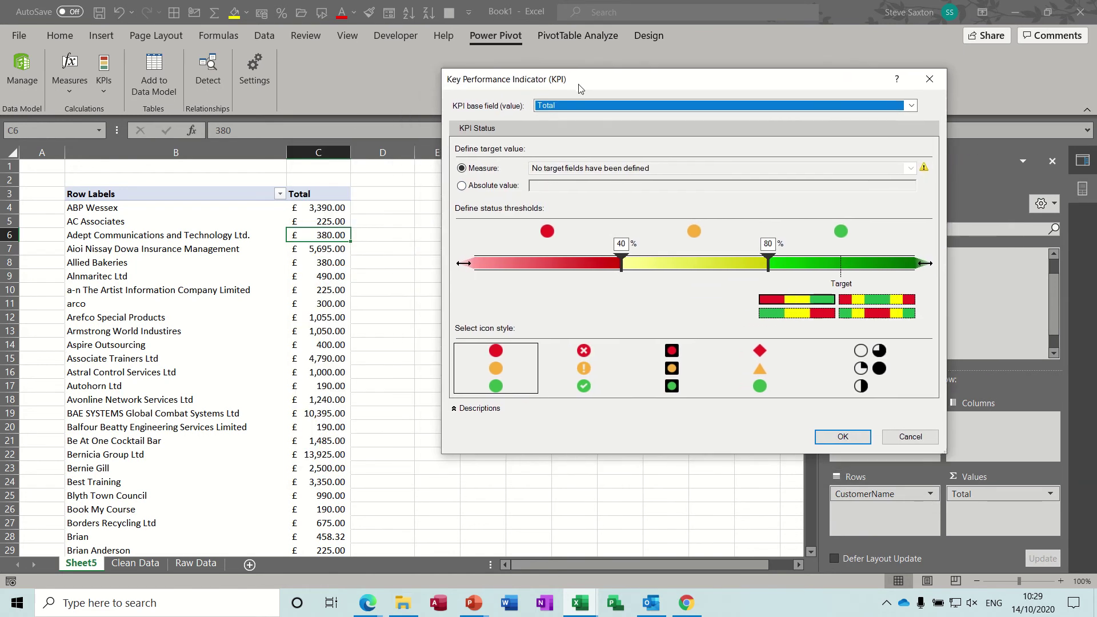
pyautogui.click(473, 189)
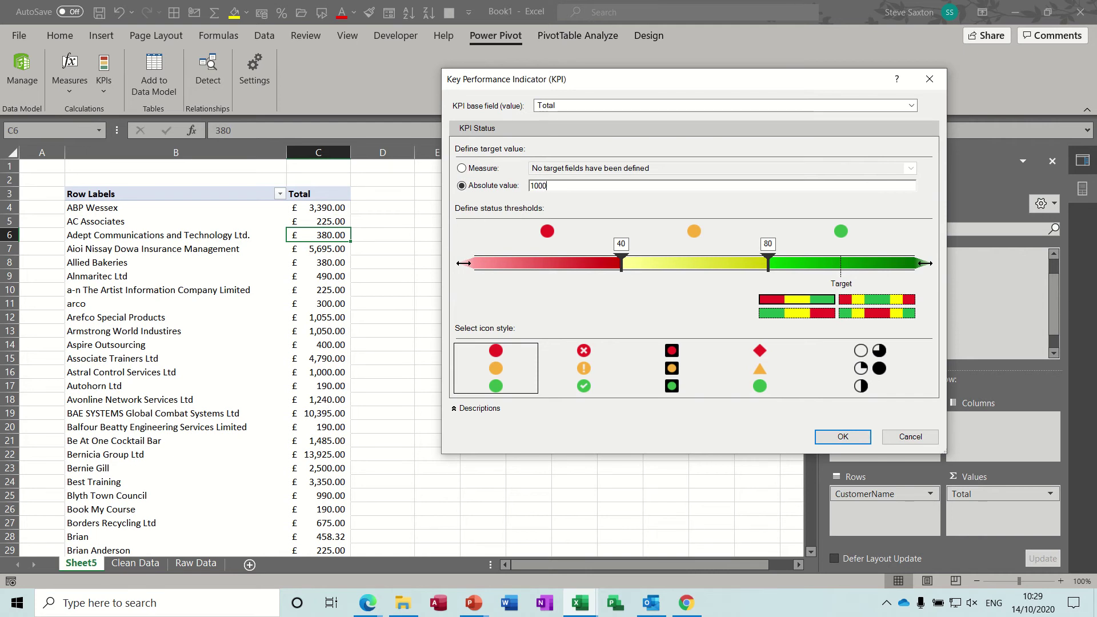
pyautogui.press('Tab')
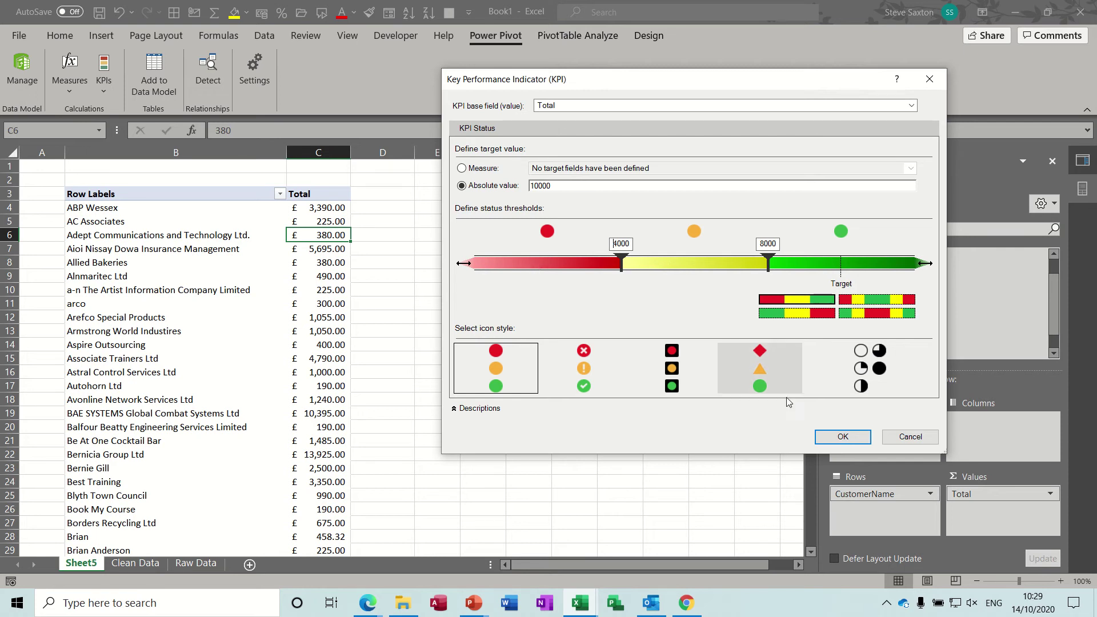
pyautogui.click(840, 437)
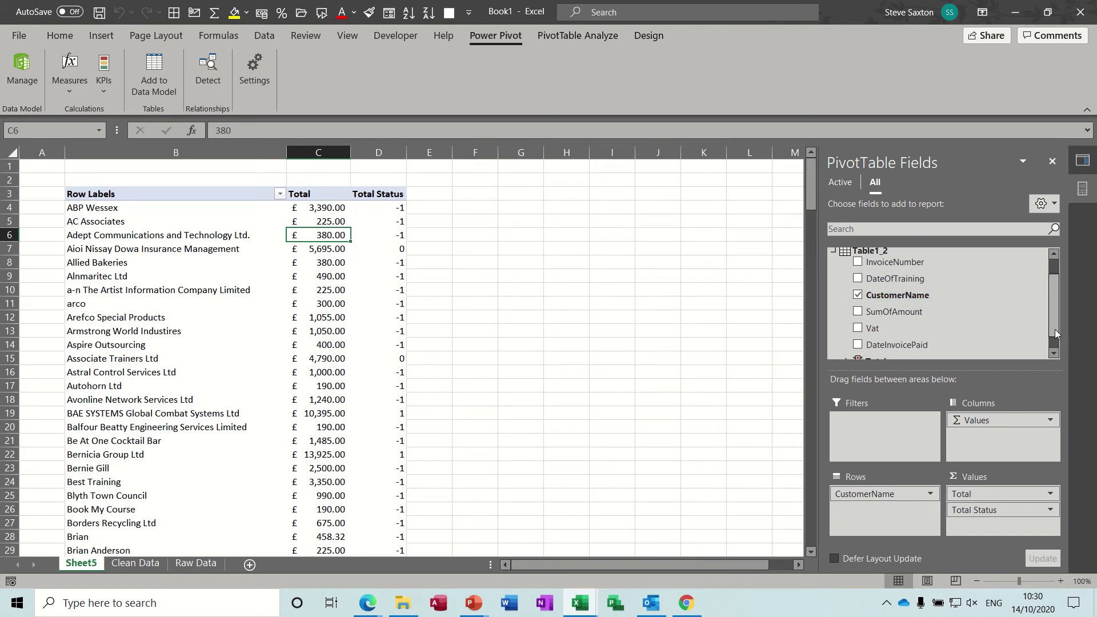
# - Remove the Total KPI's Status field from the PivotTable and add it back to display the status icons
pyautogui.scroll(-1, 1055, 331)
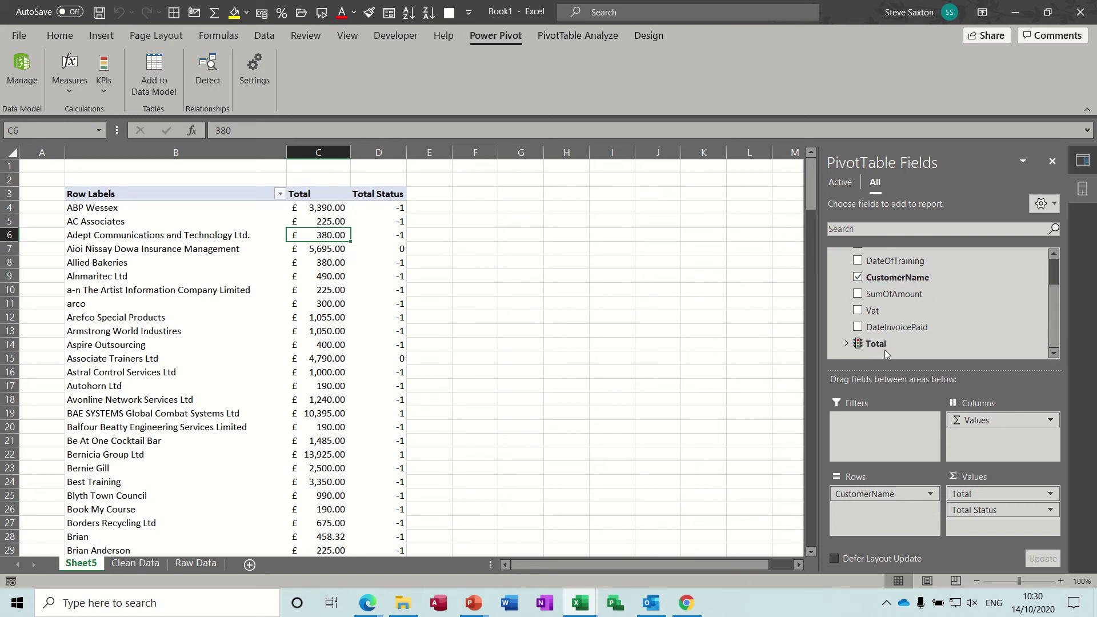
pyautogui.click(847, 343)
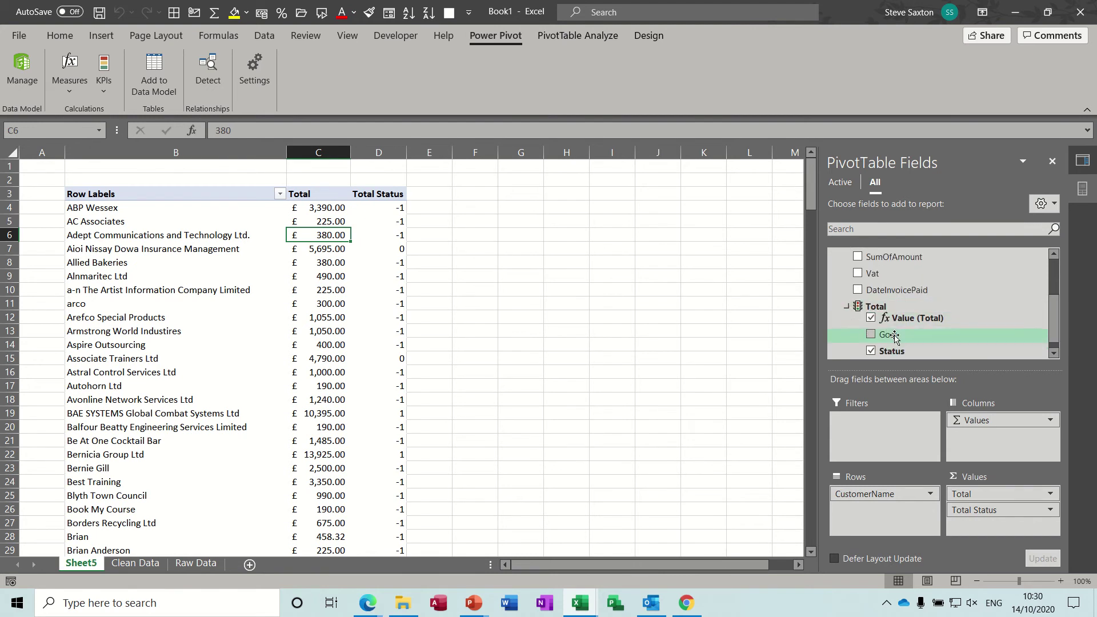
pyautogui.click(871, 351)
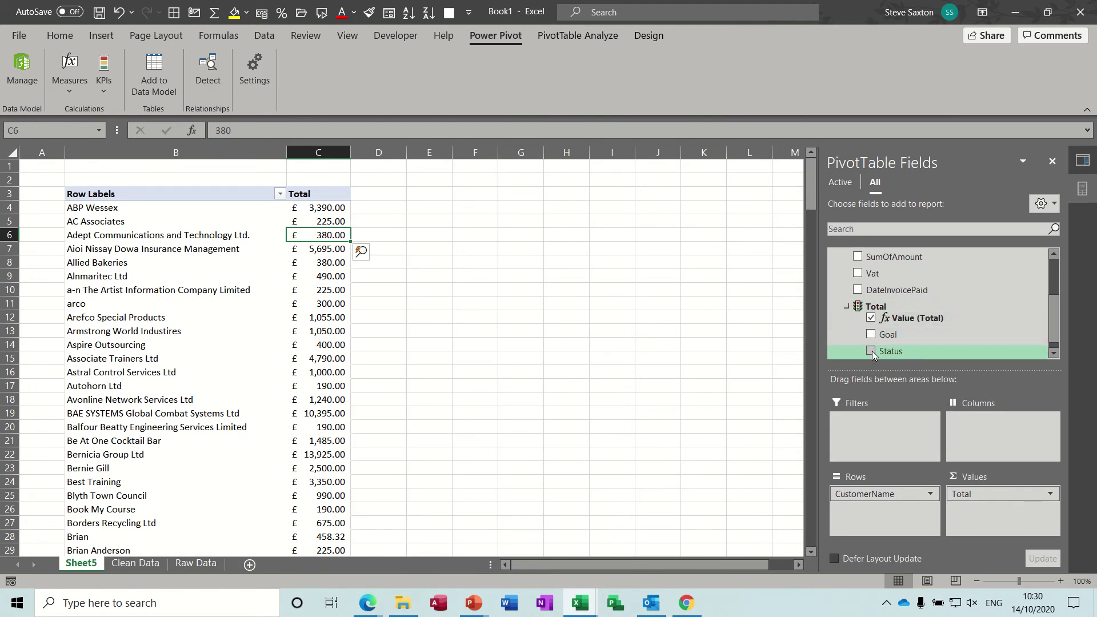
pyautogui.click(871, 351)
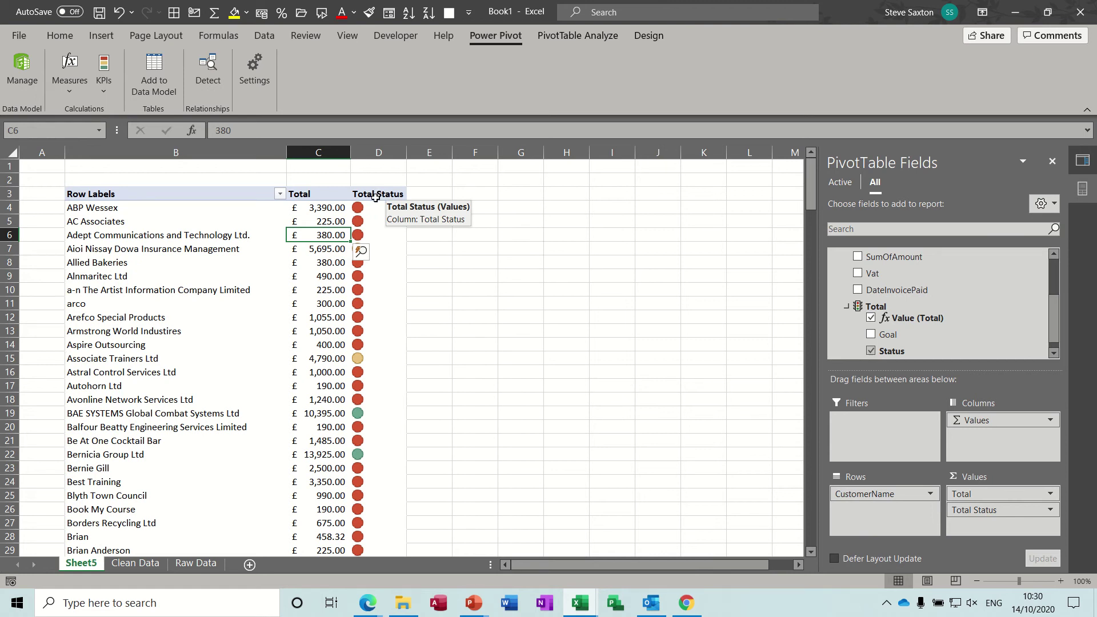
# - Review the existing Total KPI's target value, status thresholds and icon style, leaving its definition as it is
pyautogui.click(106, 90)
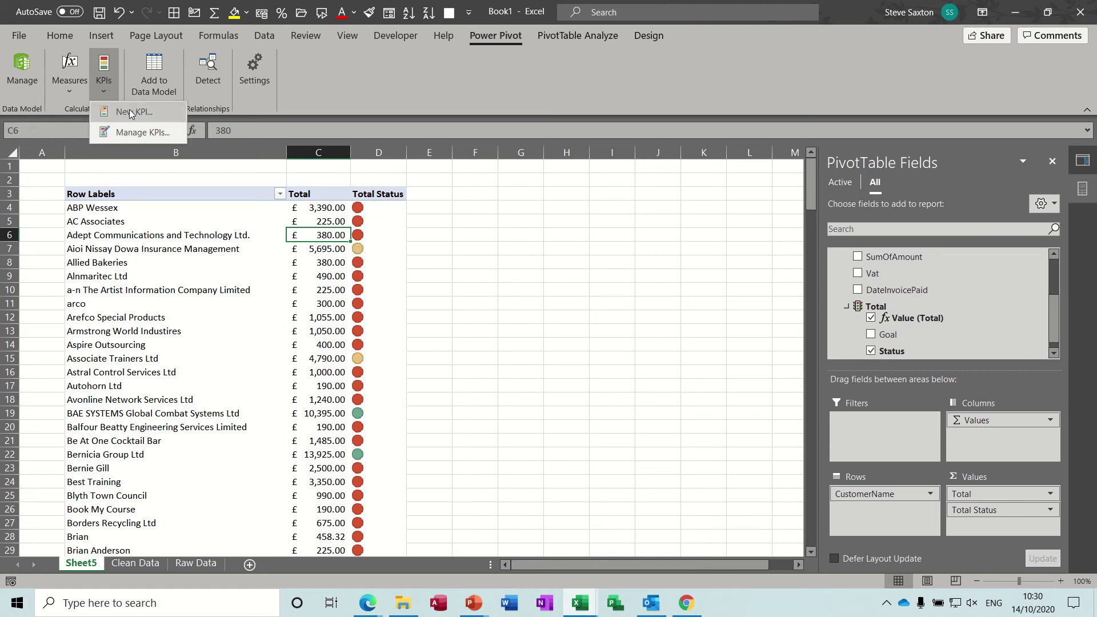
pyautogui.click(134, 131)
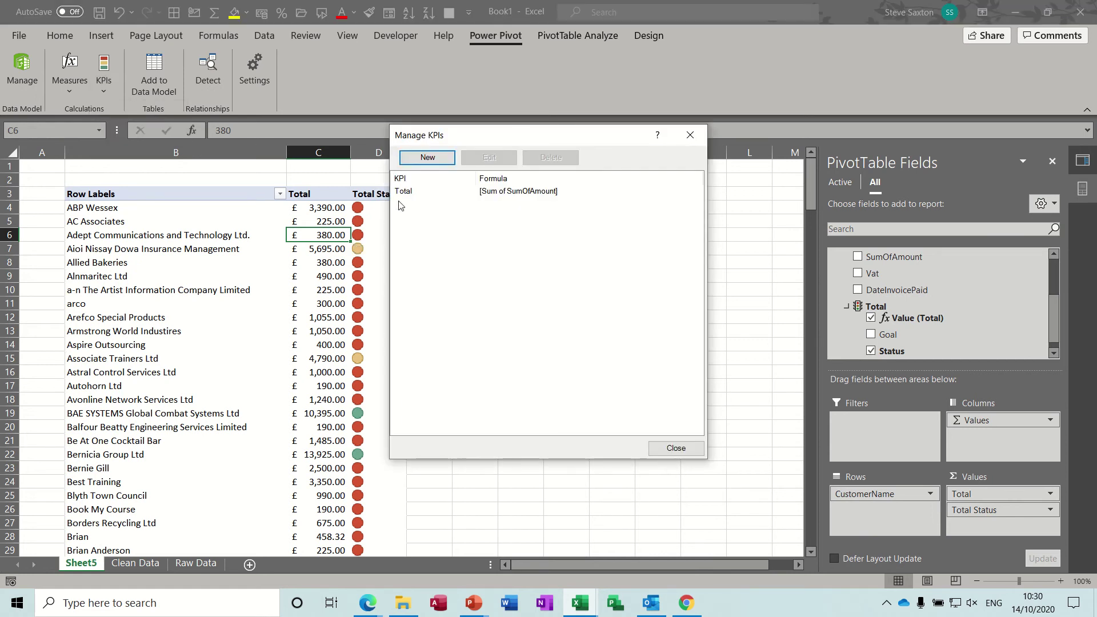
pyautogui.click(494, 193)
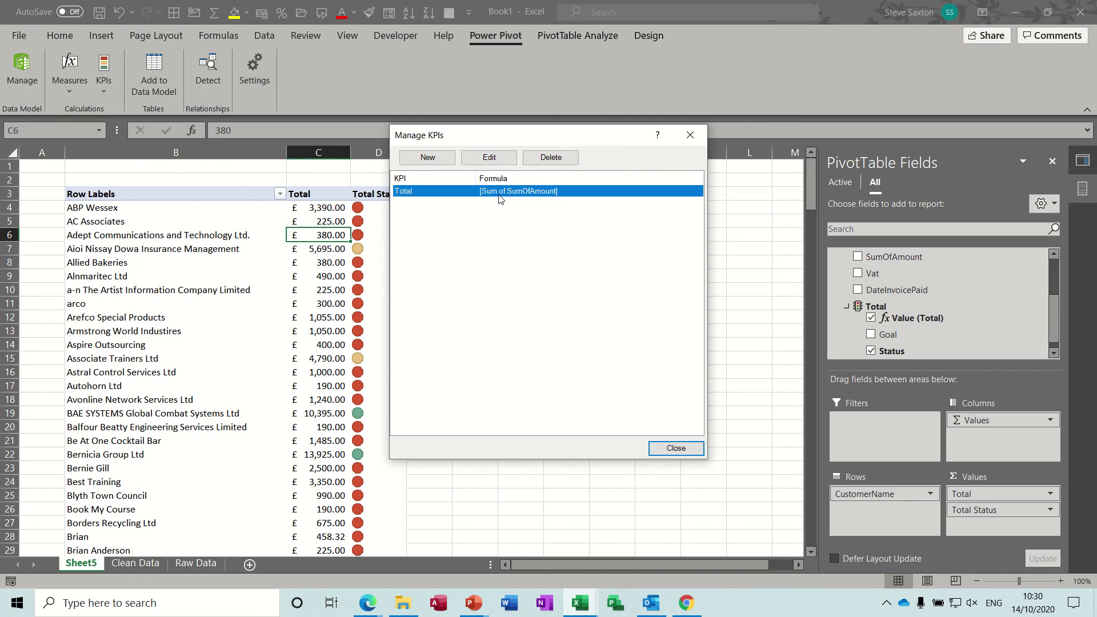
pyautogui.click(497, 162)
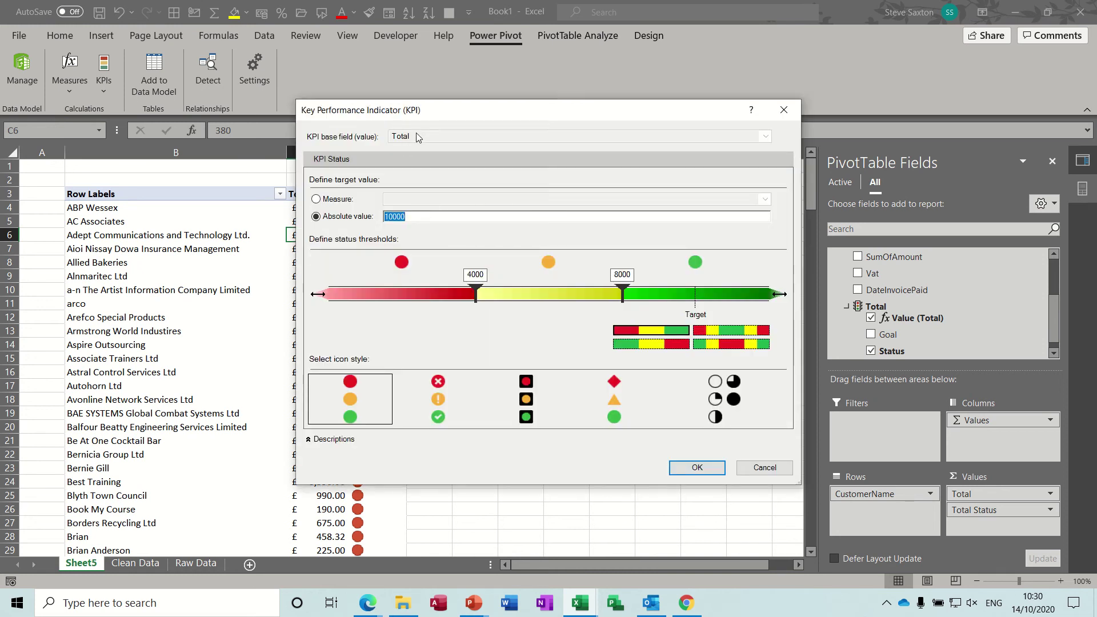
pyautogui.click(784, 110)
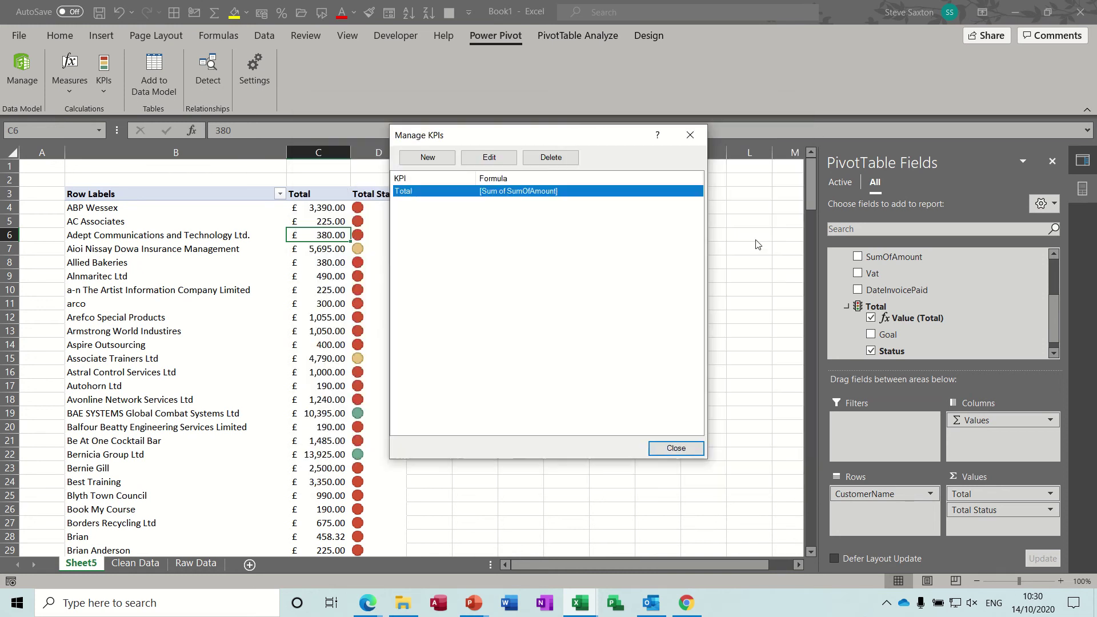
pyautogui.click(677, 449)
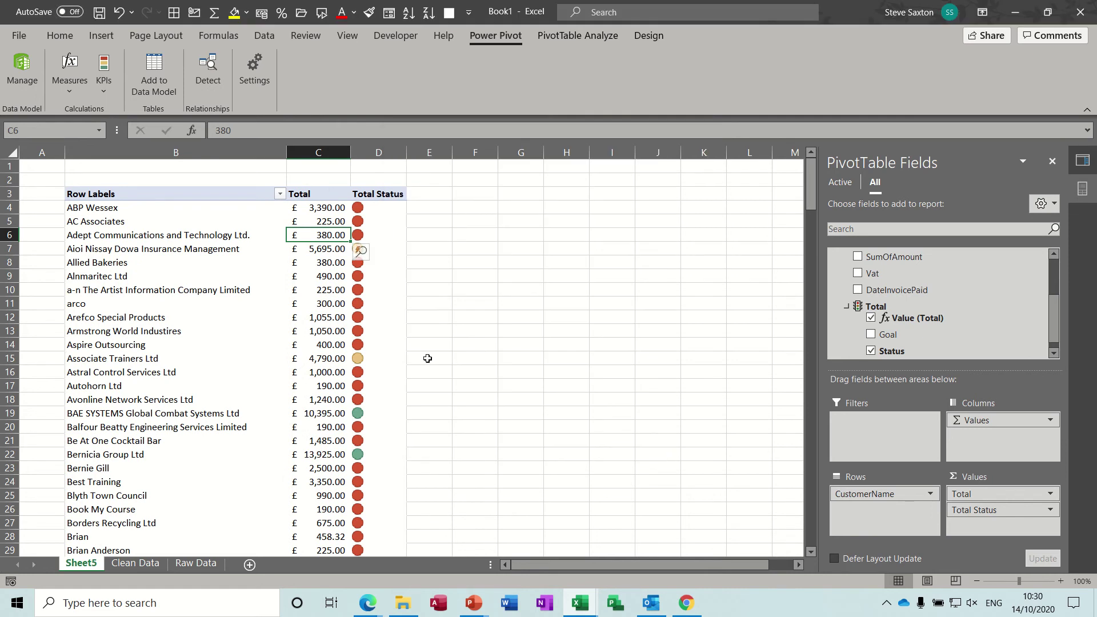
# - Rename the Total measure in Table1_2 as Over 10000
pyautogui.click(70, 88)
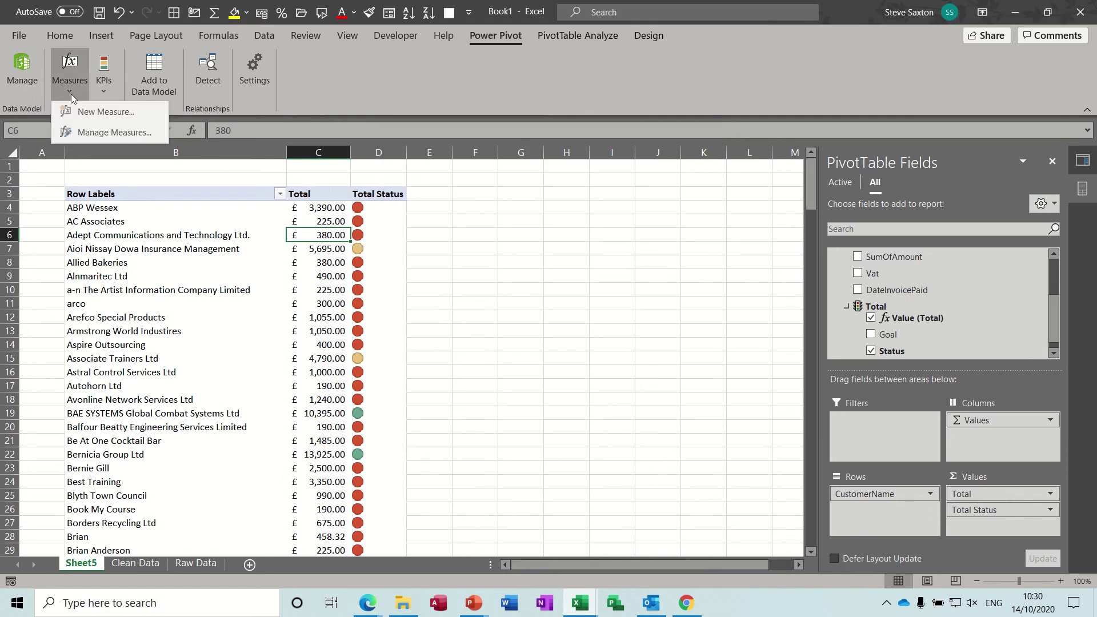
pyautogui.click(90, 133)
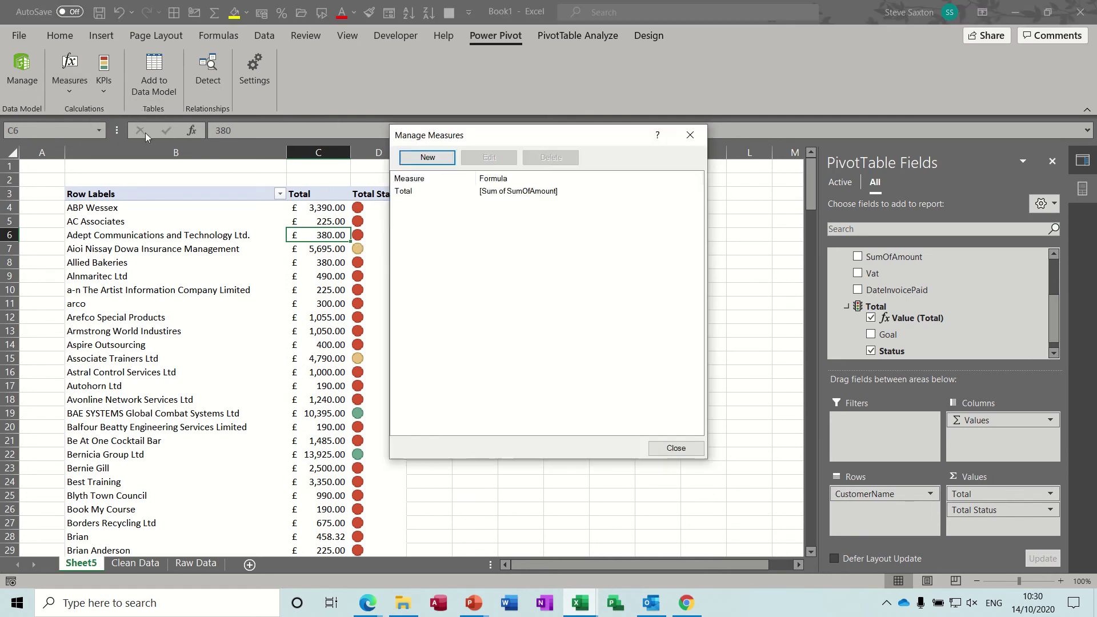
pyautogui.click(502, 192)
pyautogui.click(492, 158)
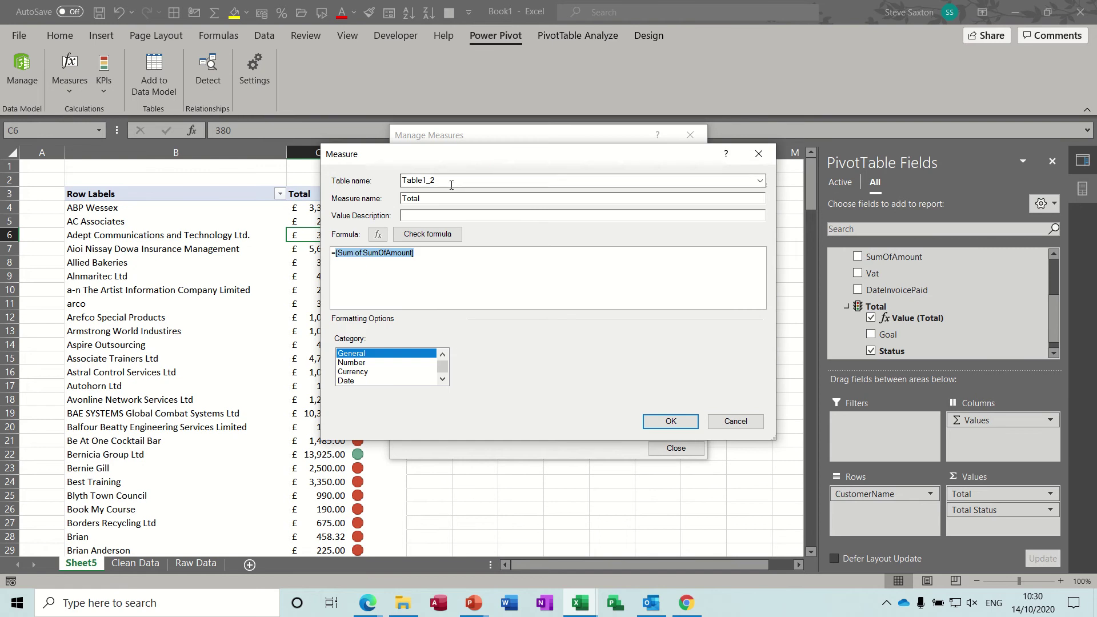
pyautogui.click(437, 197)
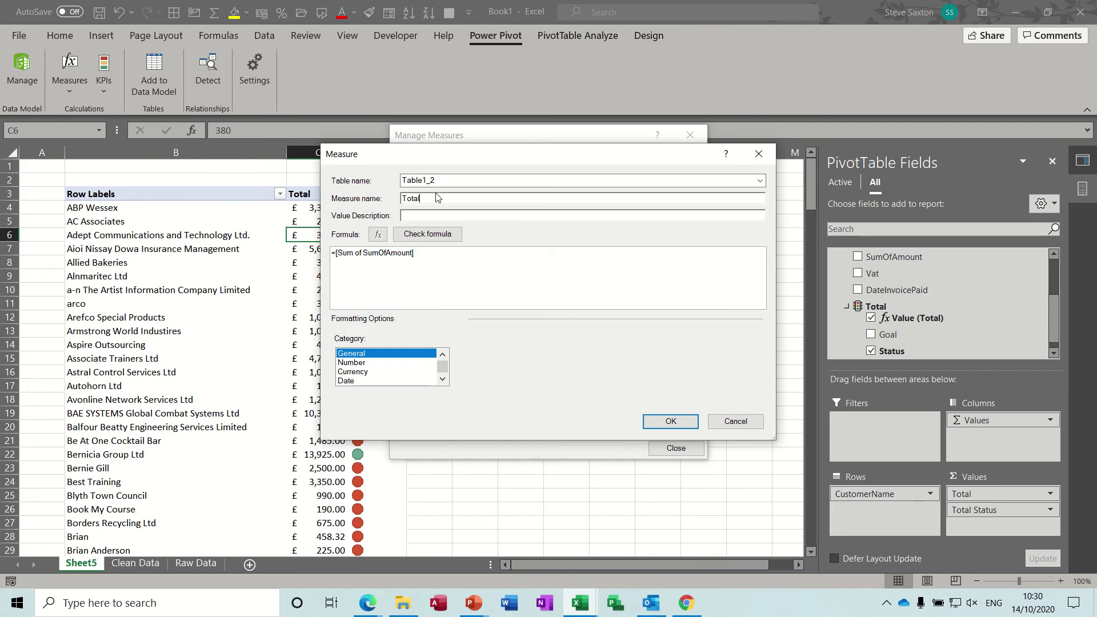
pyautogui.press('BackSpace')
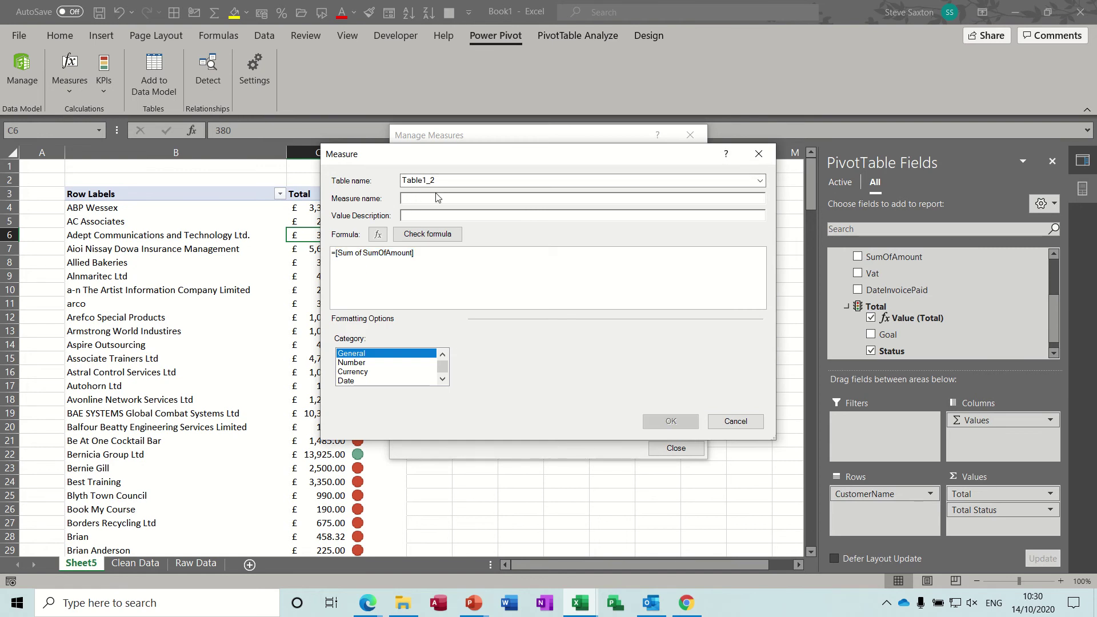
pyautogui.write('Over 10000')
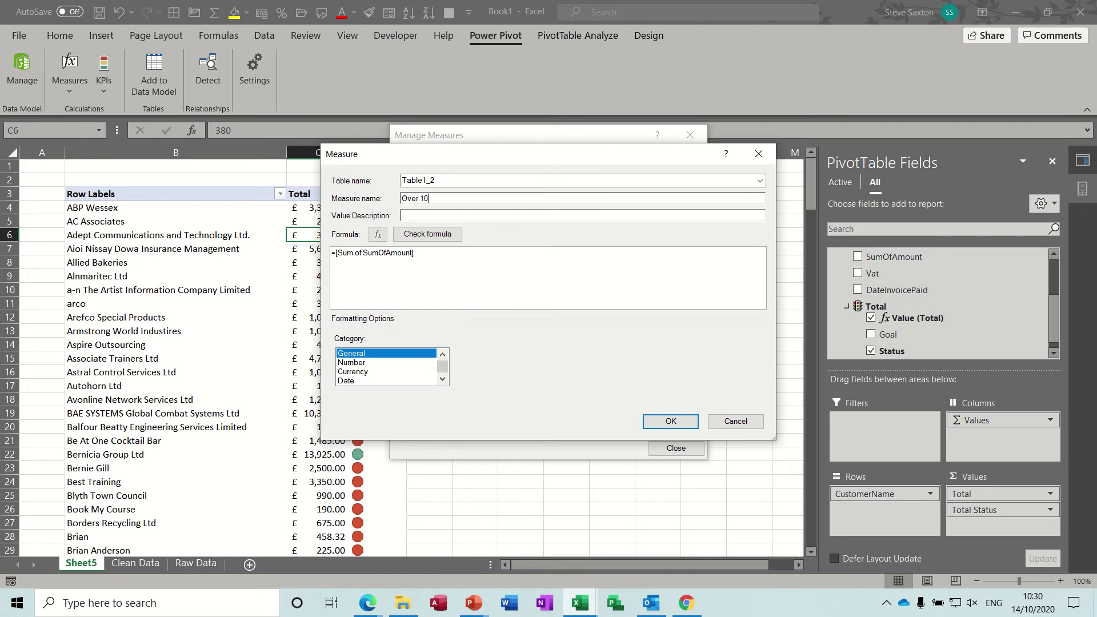
pyautogui.click(662, 422)
pyautogui.click(675, 448)
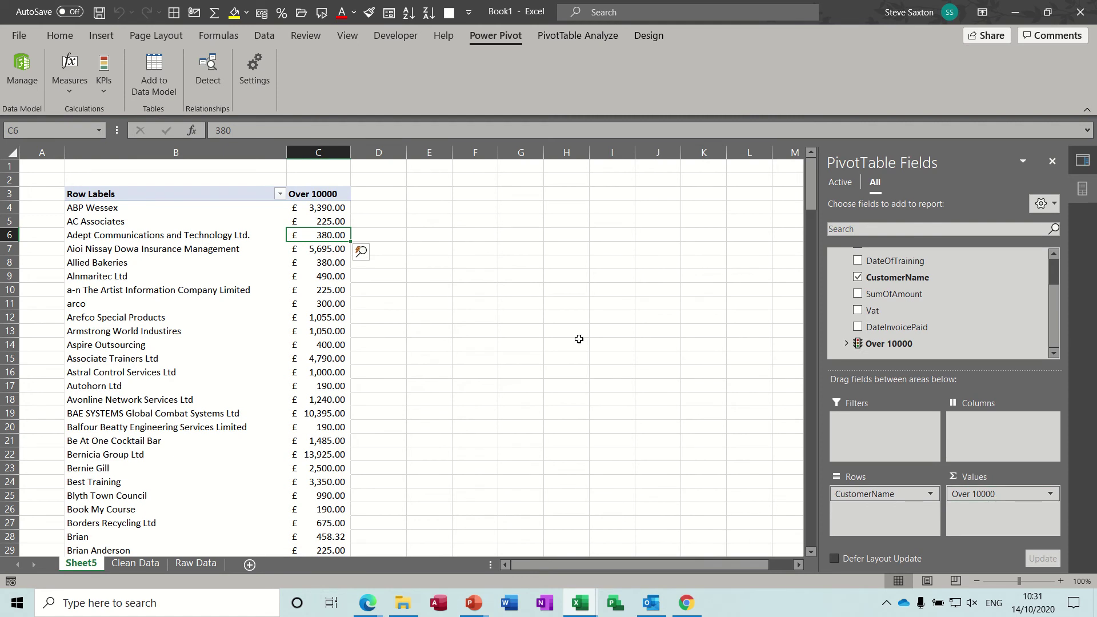
# - Try to create a new KPI for the PivotTable
pyautogui.click(103, 86)
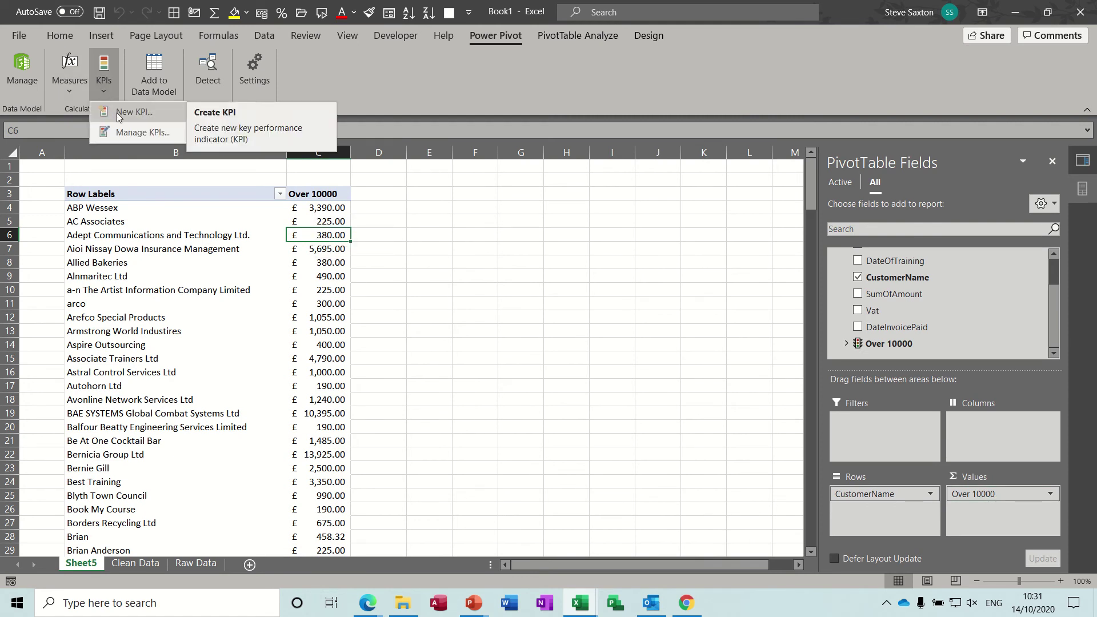
pyautogui.click(120, 114)
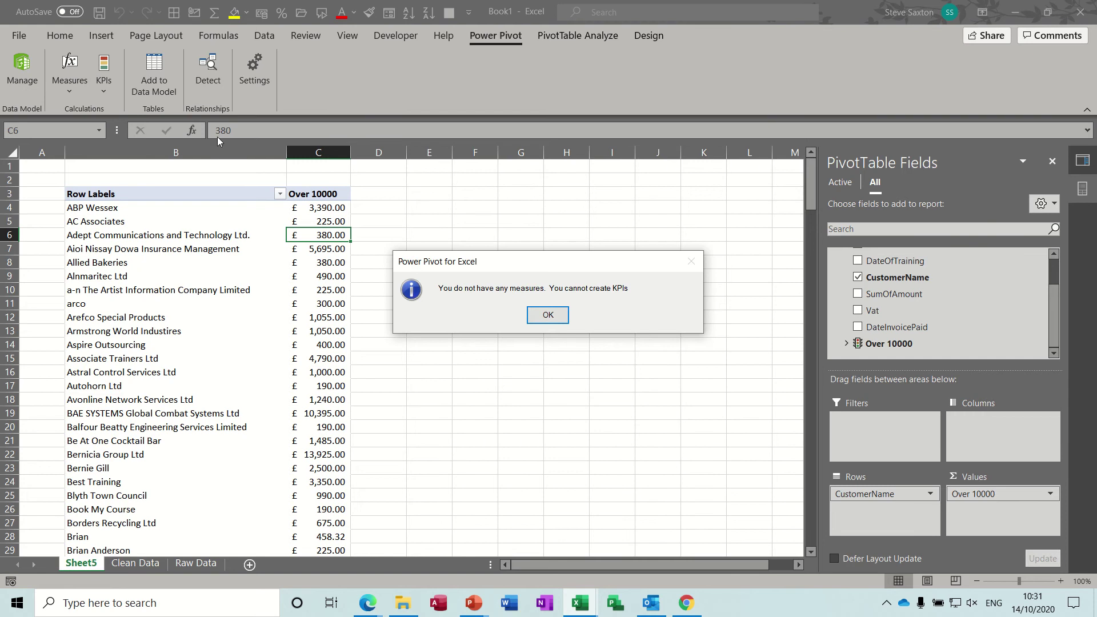
pyautogui.click(547, 316)
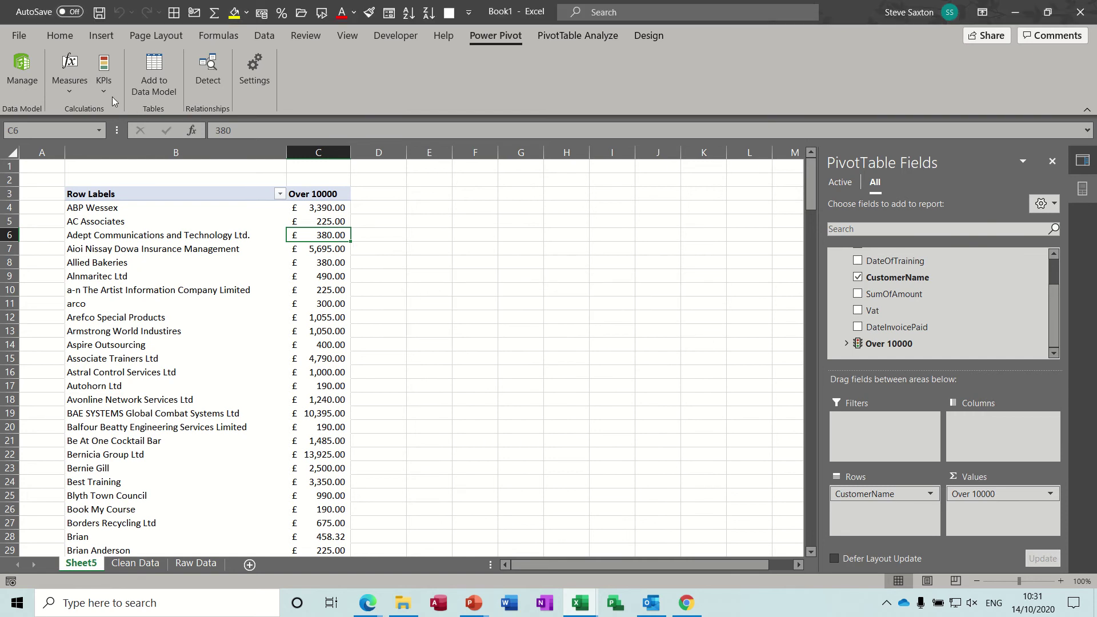
pyautogui.click(104, 77)
pyautogui.click(125, 112)
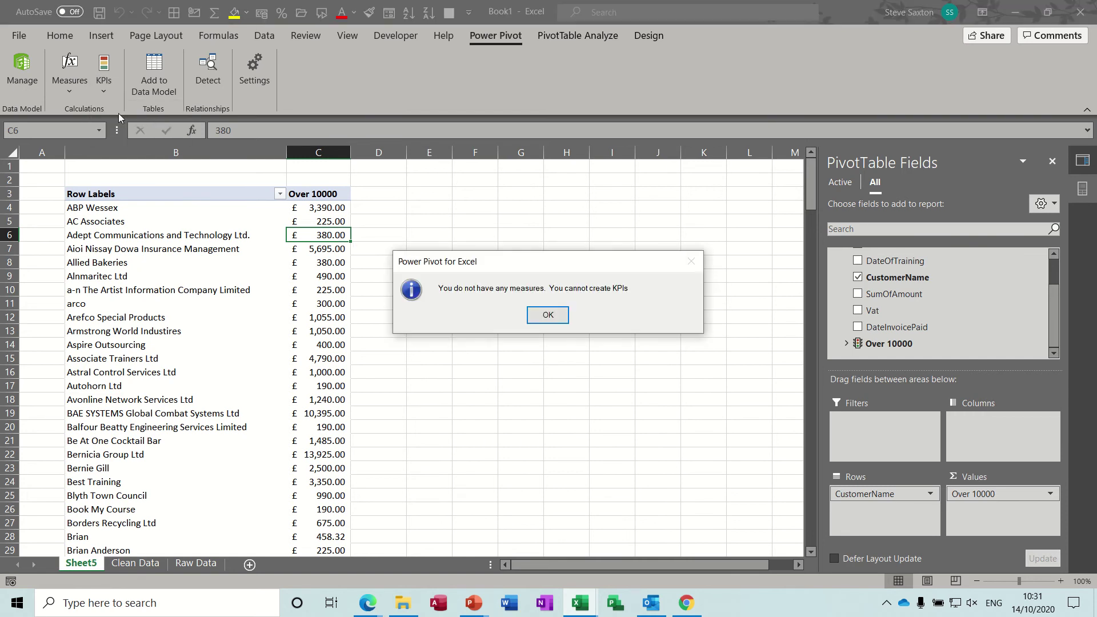
pyautogui.click(548, 316)
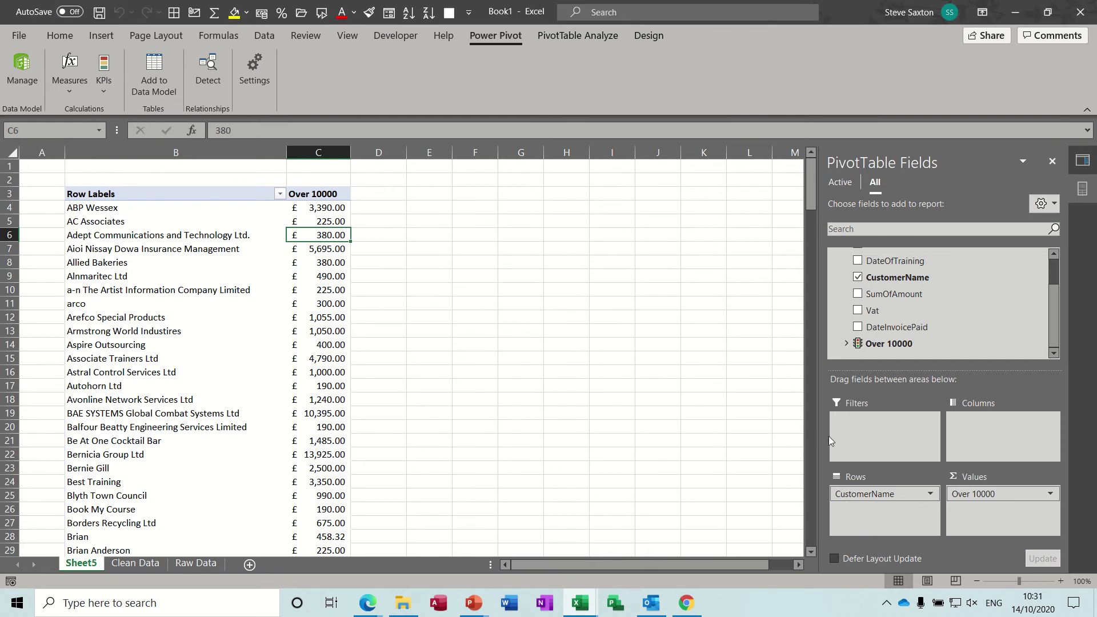
# - Add the Over 10000 KPI's Status field to the PivotTable
pyautogui.click(845, 345)
pyautogui.click(871, 351)
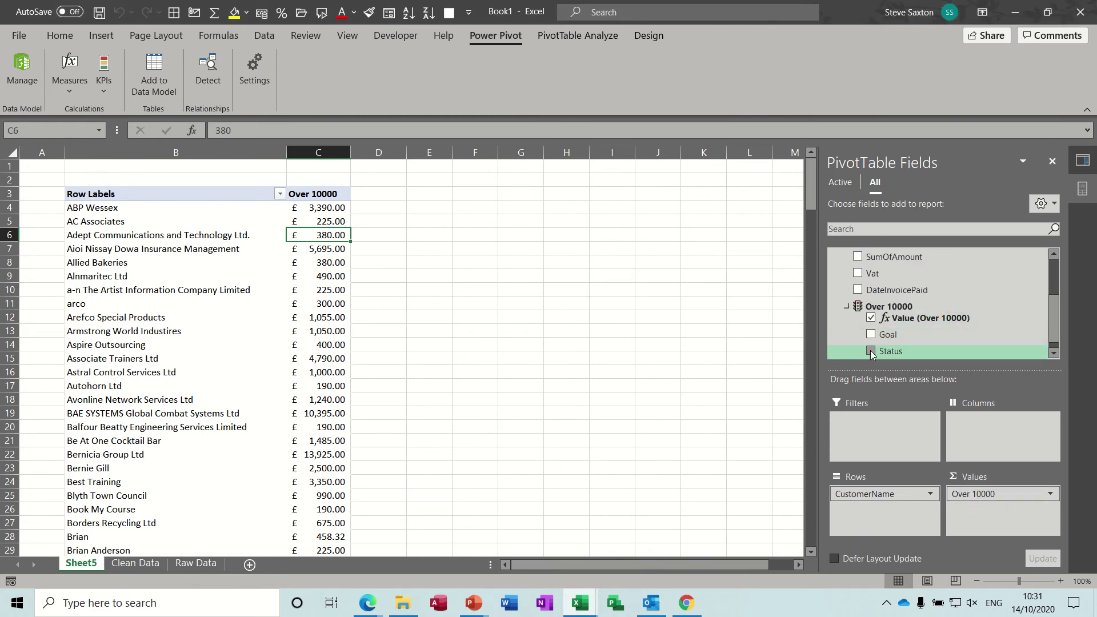
pyautogui.click(381, 223)
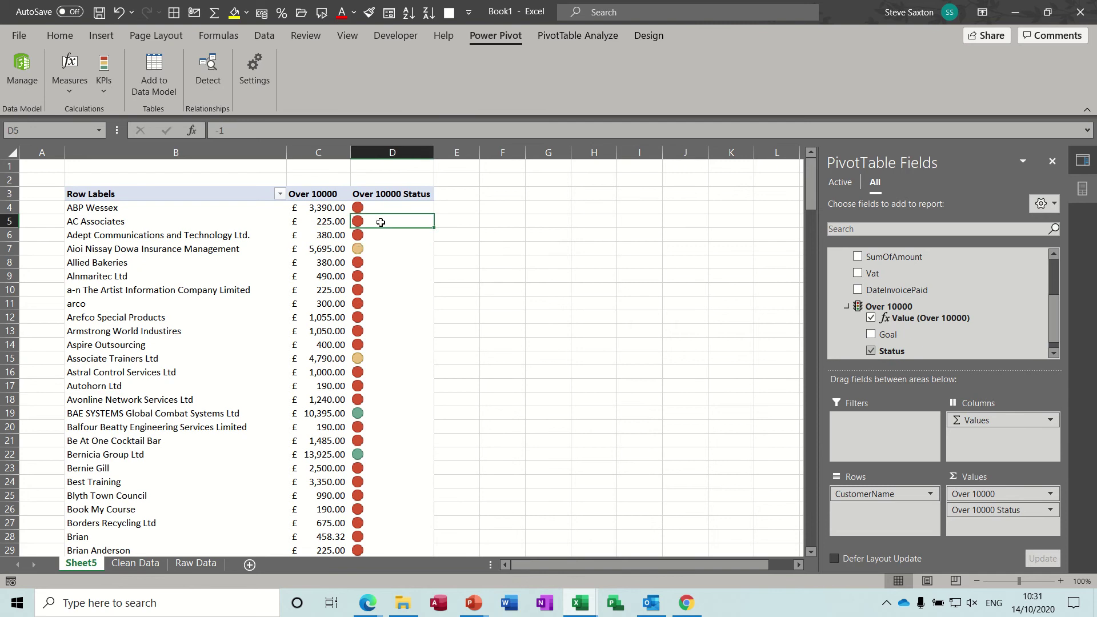
pyautogui.click(336, 289)
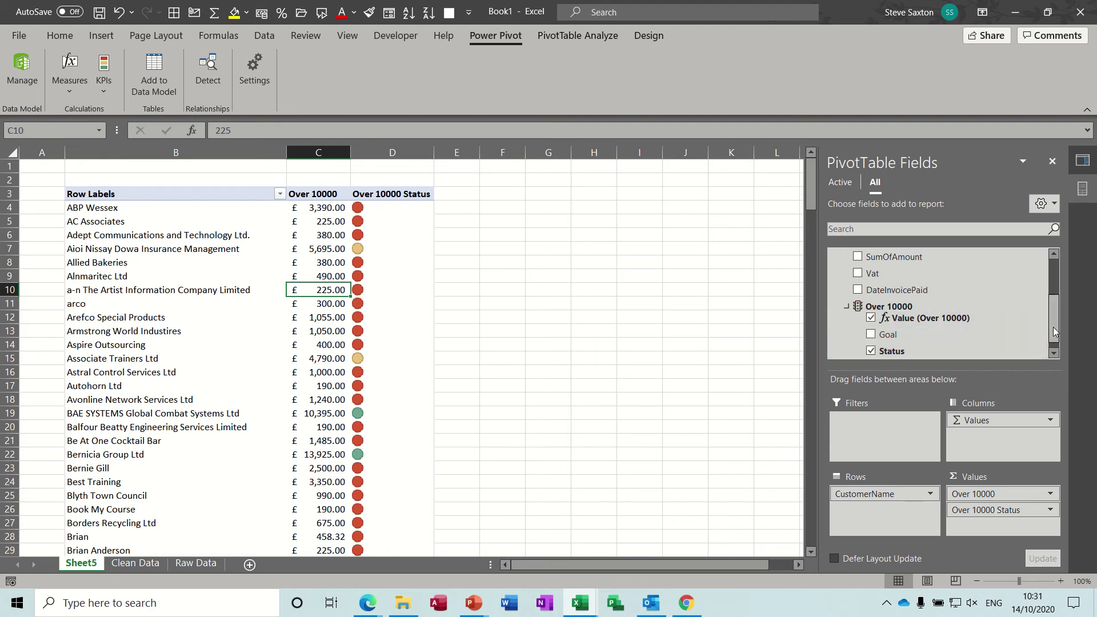
pyautogui.scroll(-1, 1054, 340)
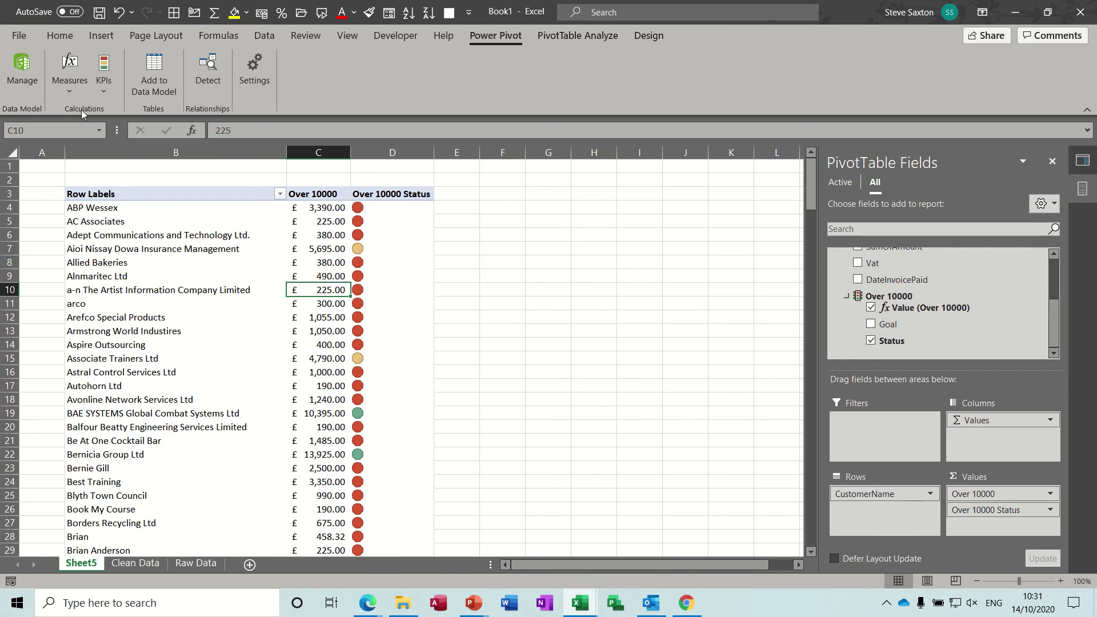
# - Start a new measure in Table1_2 and name it First Date
pyautogui.click(180, 209)
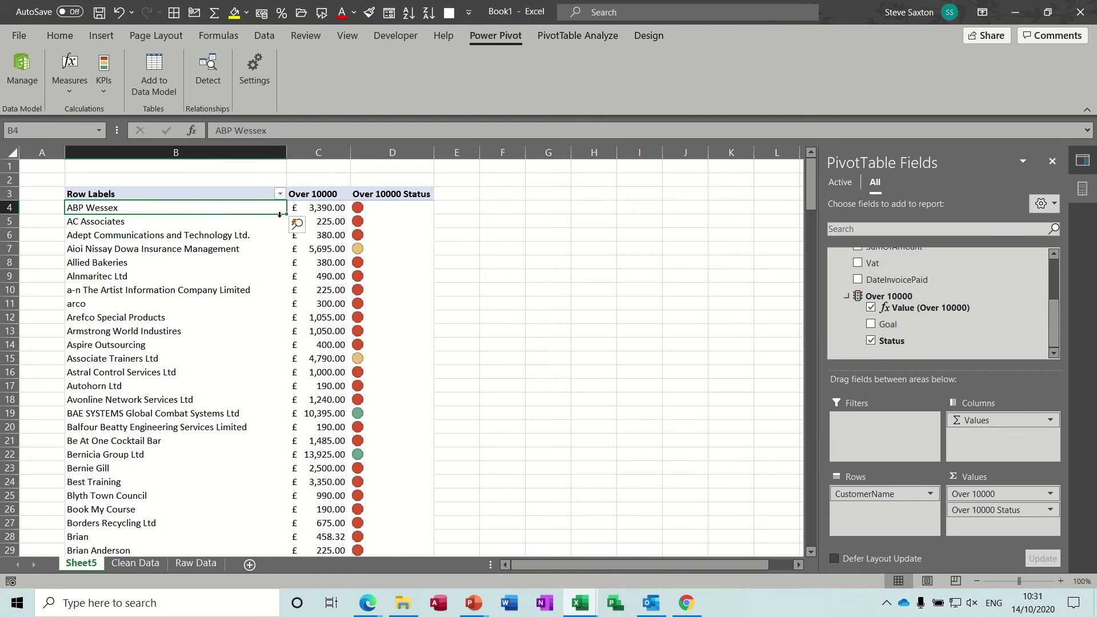
pyautogui.click(70, 92)
pyautogui.click(86, 115)
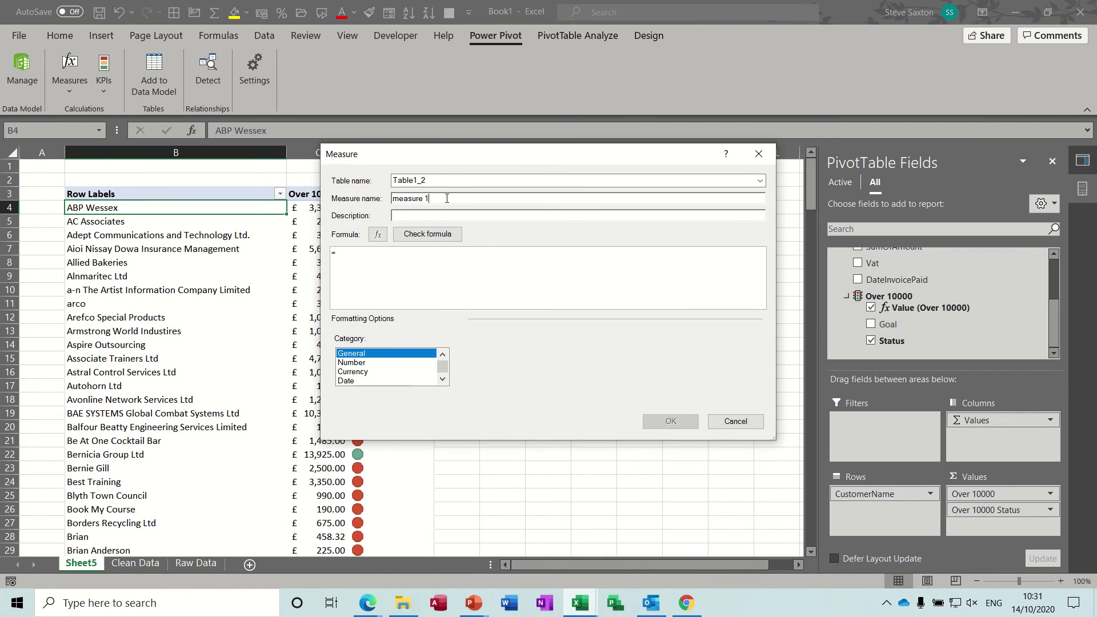
pyautogui.moveTo(447, 198); pyautogui.dragTo(344, 196)
pyautogui.write('First Date')
# - Insert the FIRSTDATE function from the Date & Time category into the First Date measure's formula
pyautogui.click(378, 235)
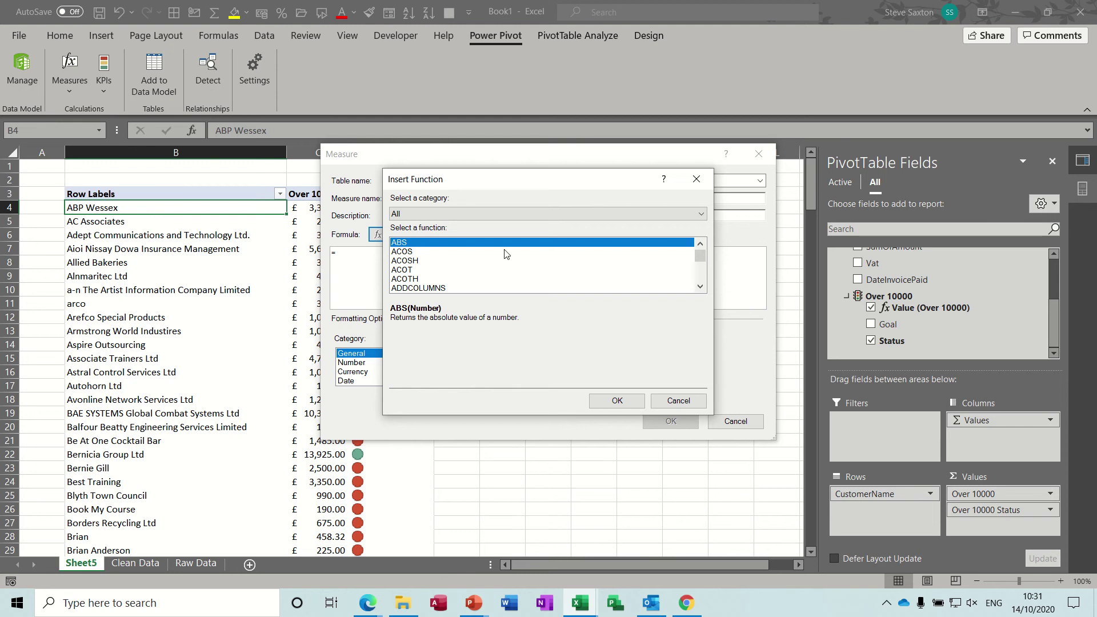
pyautogui.click(574, 214)
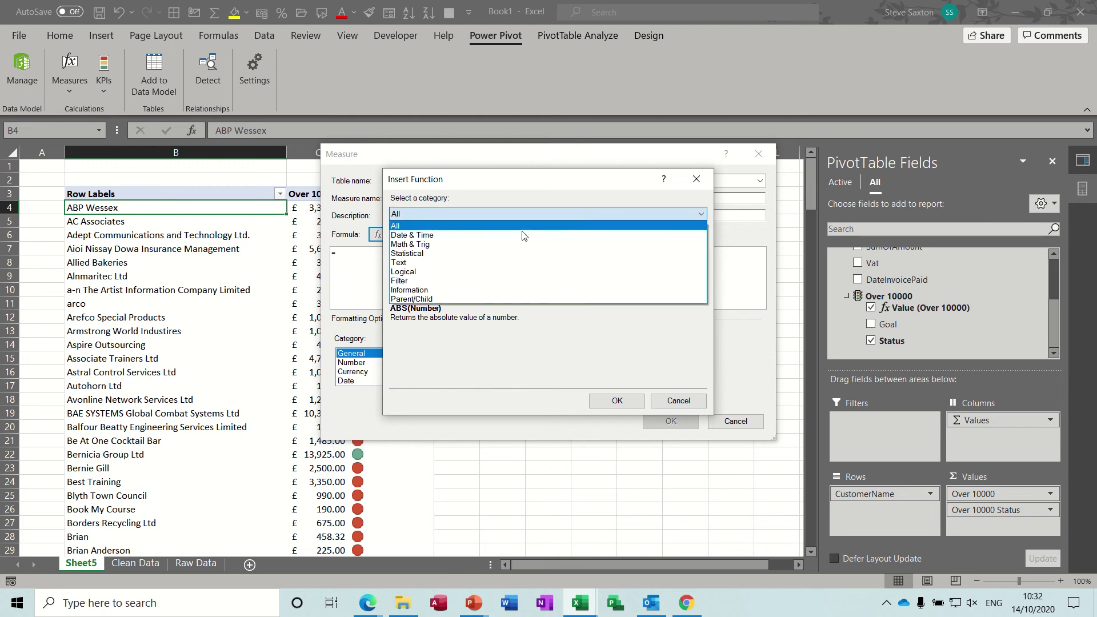
pyautogui.click(517, 236)
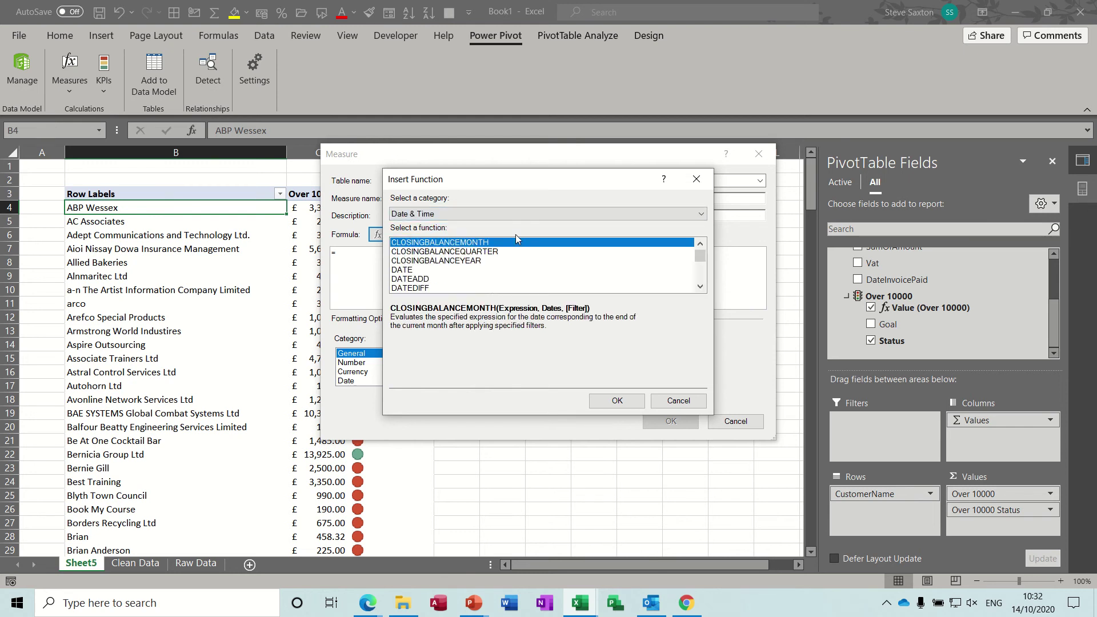
pyautogui.click(701, 287)
pyautogui.click(700, 286)
pyautogui.click(701, 286)
pyautogui.click(700, 286)
pyautogui.click(700, 287)
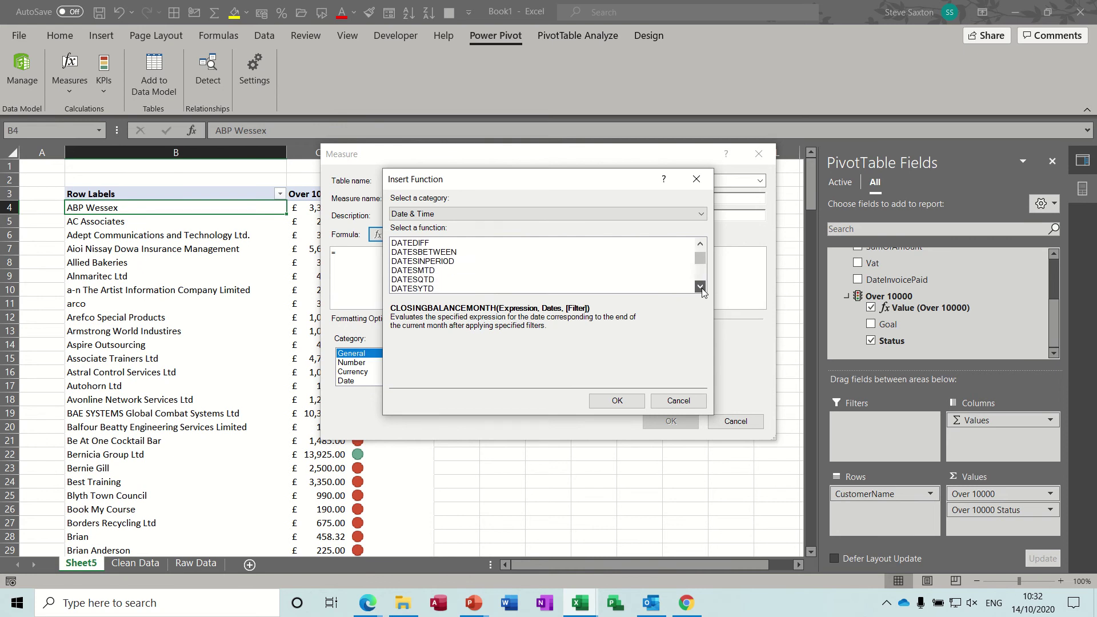
pyautogui.click(701, 287)
pyautogui.click(700, 287)
pyautogui.click(701, 287)
pyautogui.click(700, 287)
pyautogui.click(700, 287)
pyautogui.click(701, 286)
pyautogui.click(700, 286)
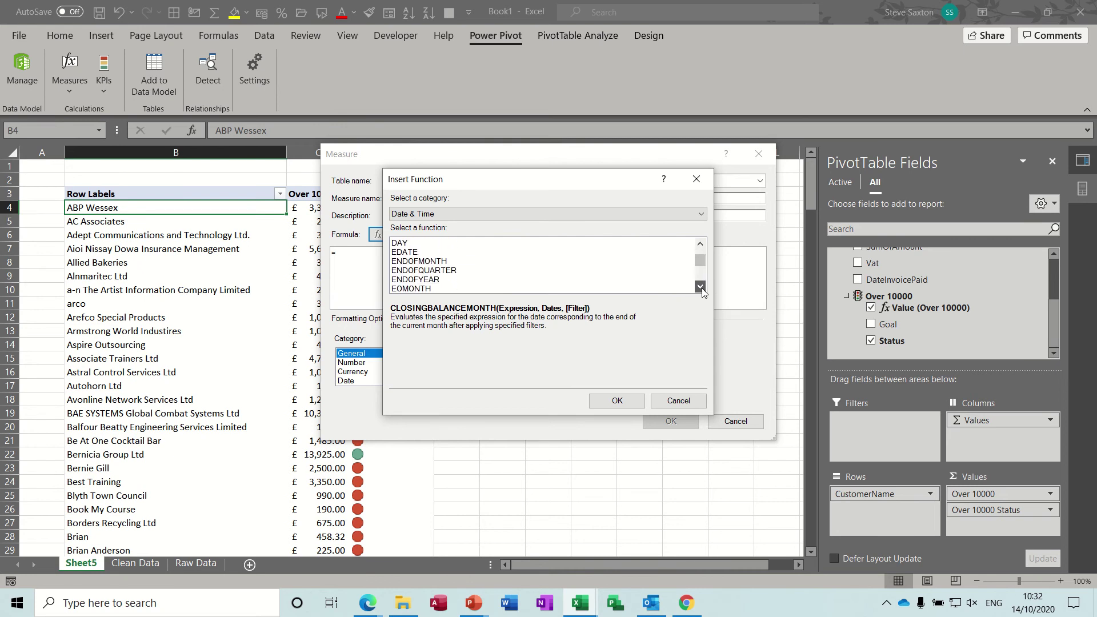
pyautogui.click(700, 287)
pyautogui.click(700, 286)
pyautogui.click(701, 286)
pyautogui.click(701, 286)
pyautogui.click(701, 286)
pyautogui.click(700, 286)
pyautogui.click(701, 286)
pyautogui.click(701, 287)
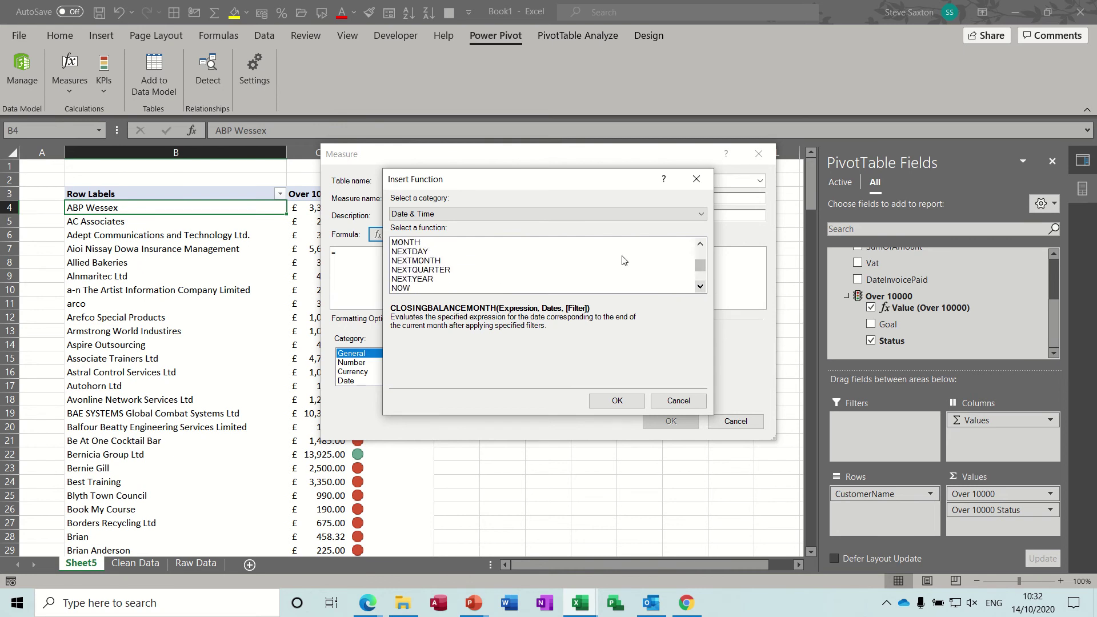
pyautogui.click(701, 244)
pyautogui.click(700, 245)
pyautogui.click(701, 244)
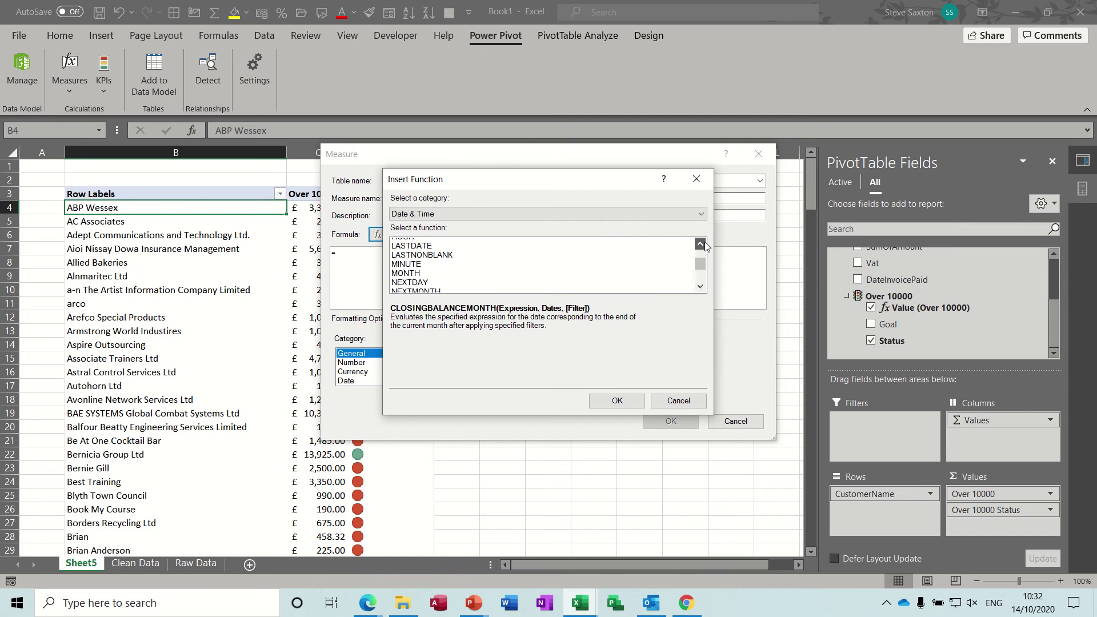
pyautogui.click(700, 244)
pyautogui.click(701, 244)
pyautogui.click(700, 244)
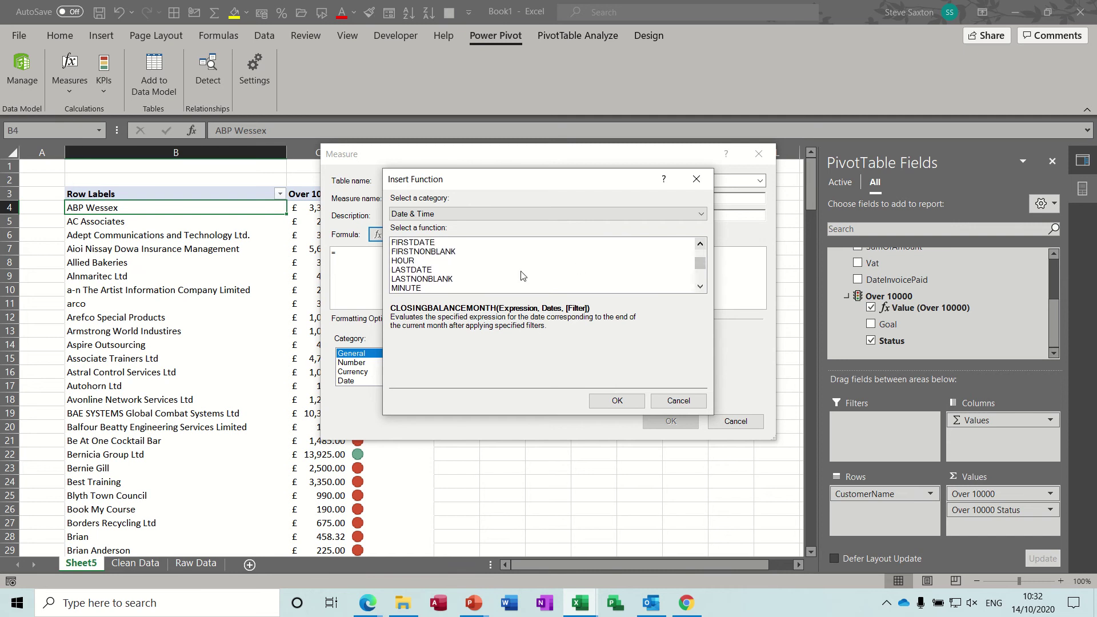
pyautogui.doubleClick(436, 243)
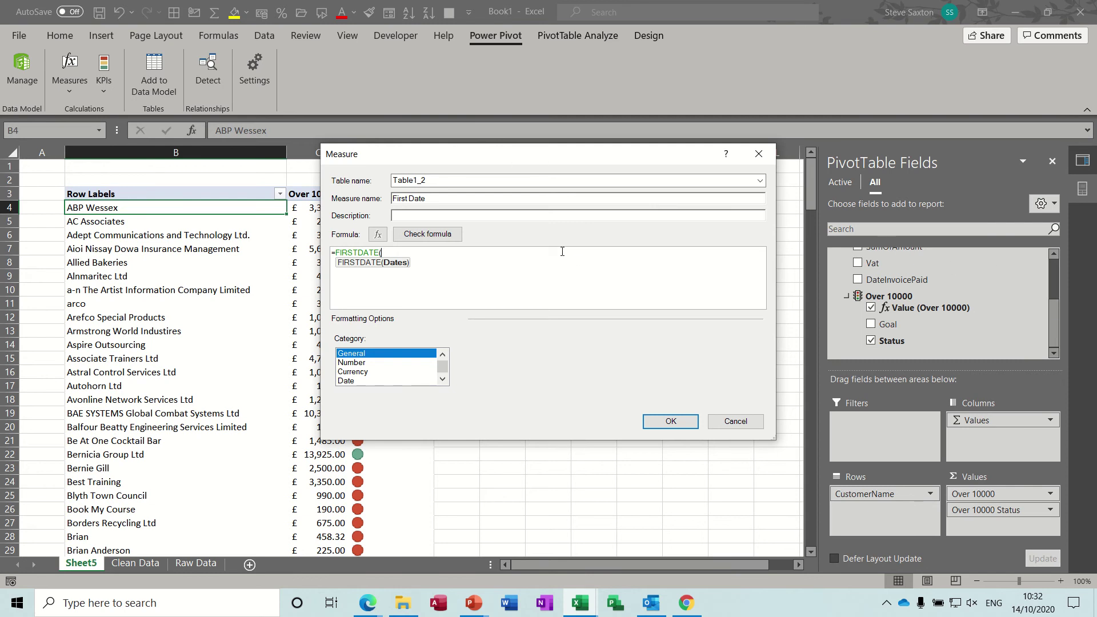
# - Complete the formula as =FIRSTDATE(Table1_2[DateOfTraining]) and create the First Date measure
pyautogui.write('da')
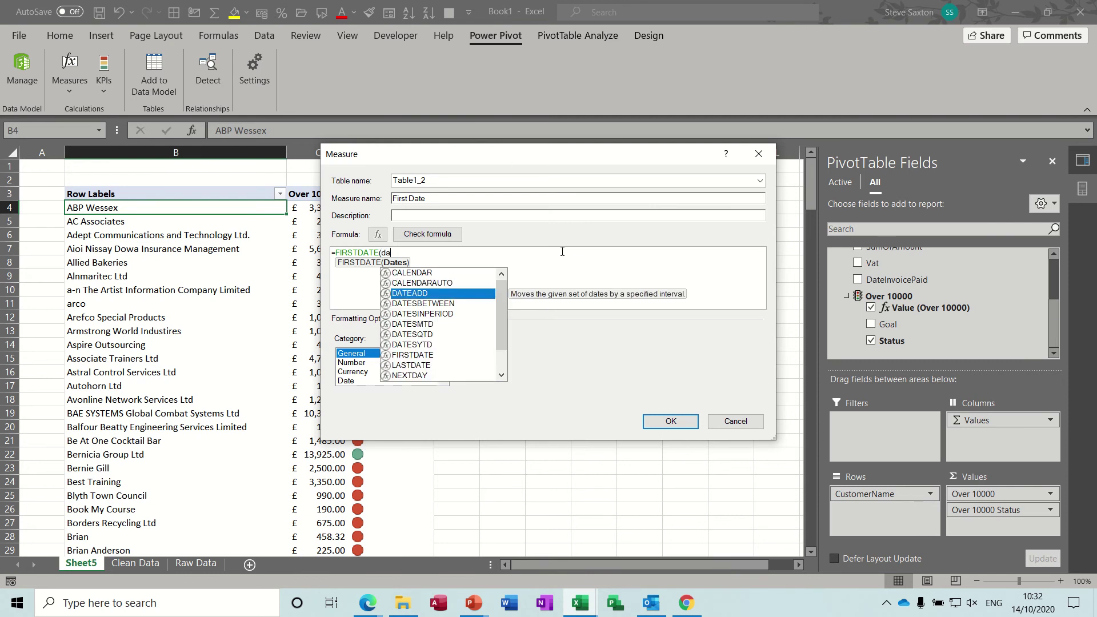
pyautogui.write('te')
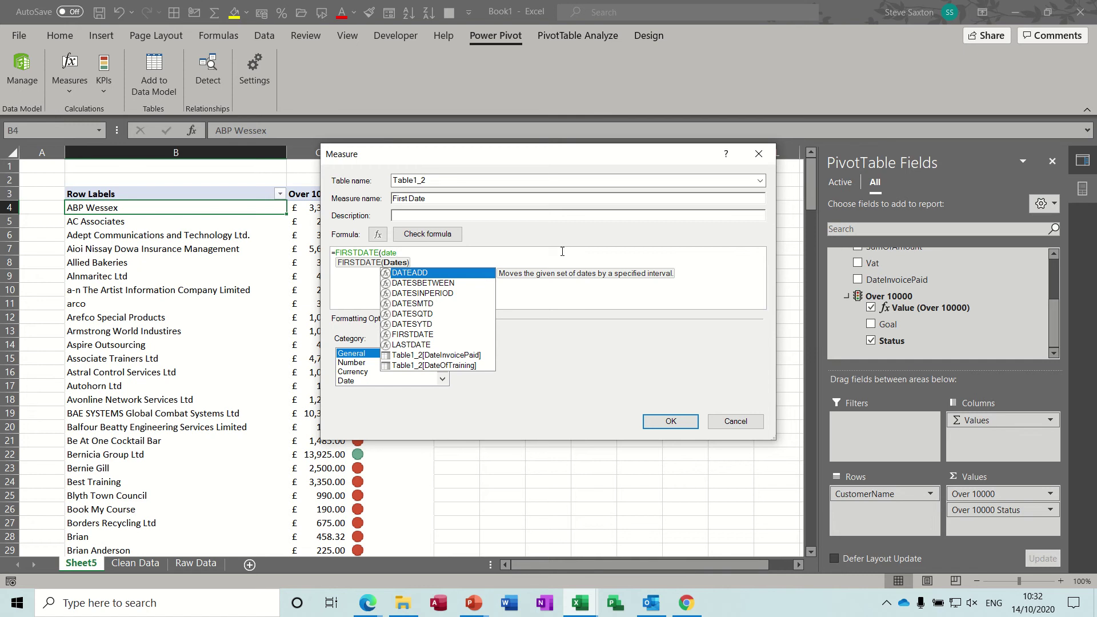
pyautogui.doubleClick(458, 366)
pyautogui.write(')')
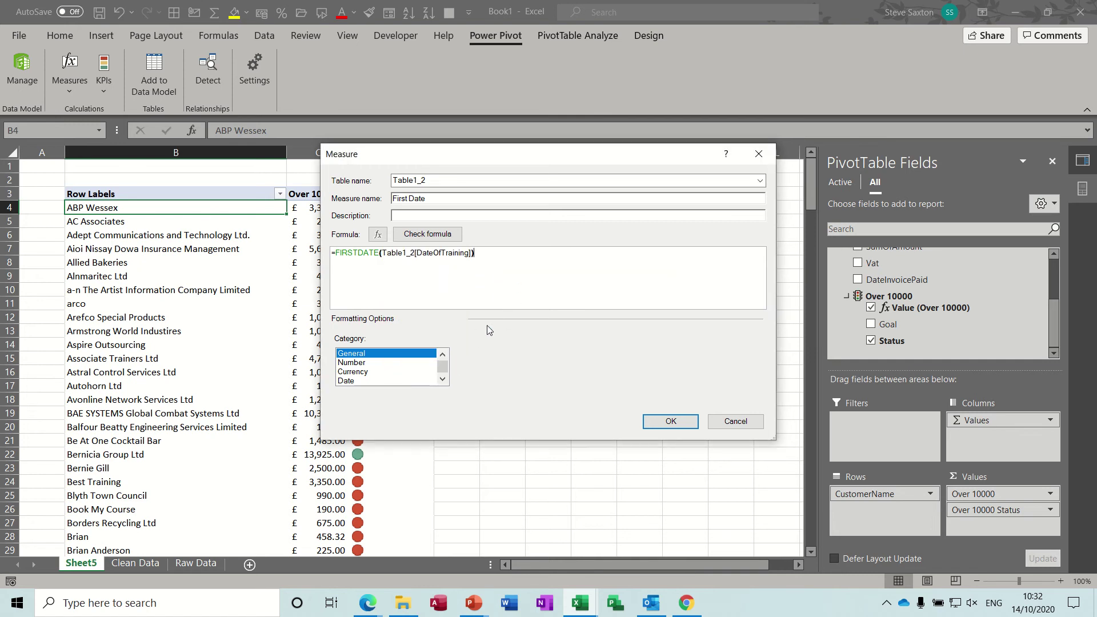
pyautogui.click(668, 423)
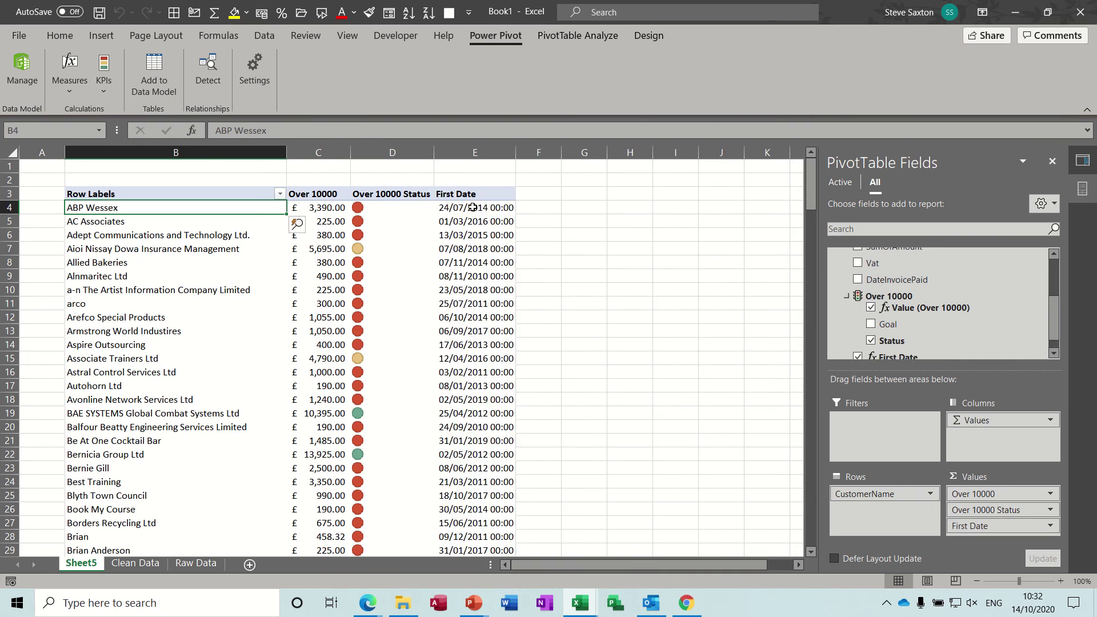
# - Edit the existing First Date measure to use the Date category with the short date format *14/03/2001
pyautogui.moveTo(473, 208)
pyautogui.click(74, 90)
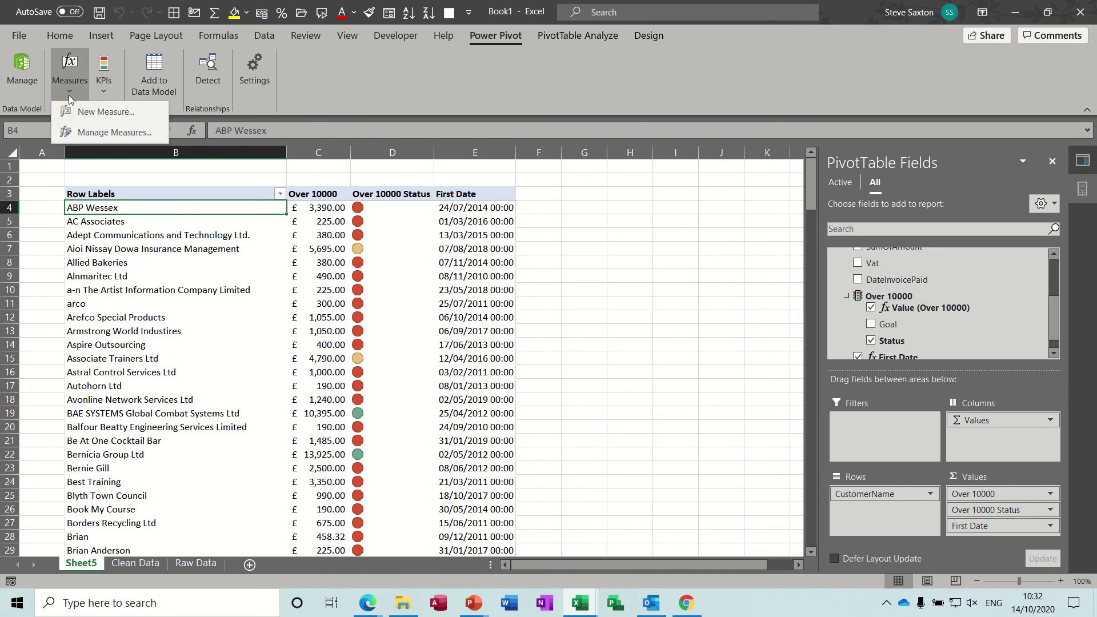
pyautogui.click(94, 133)
pyautogui.click(500, 192)
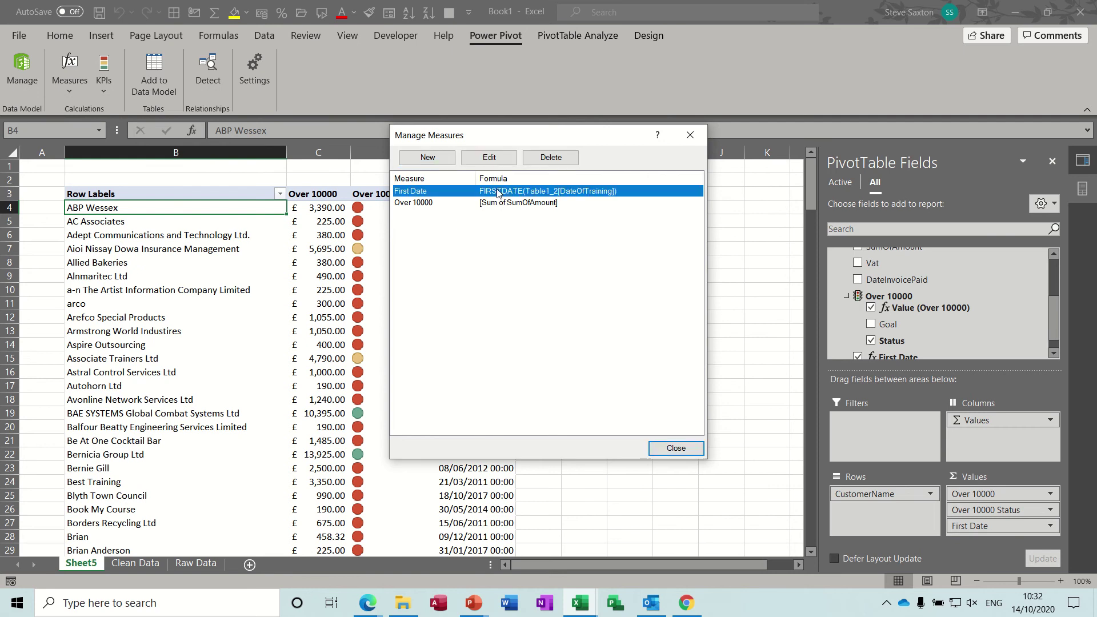
pyautogui.click(492, 160)
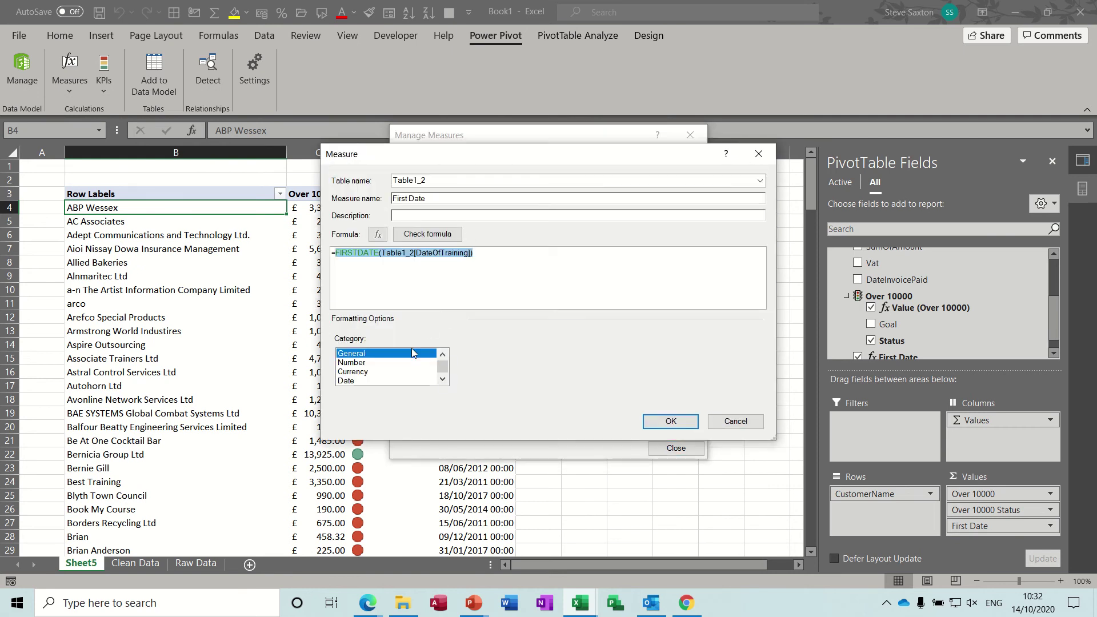
pyautogui.click(357, 381)
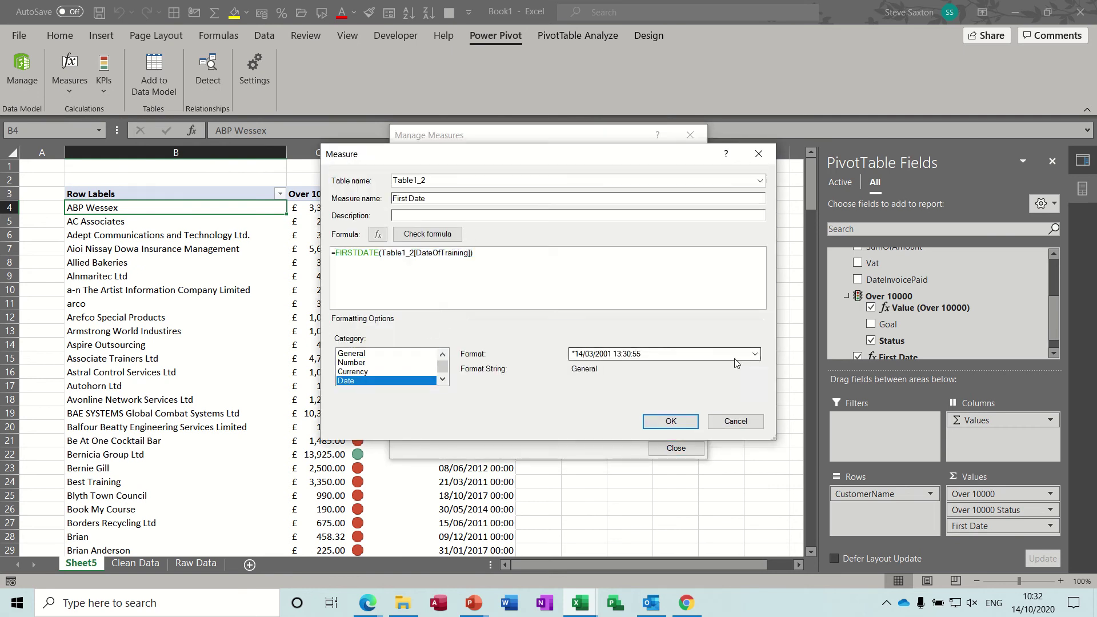
pyautogui.click(755, 355)
pyautogui.click(680, 378)
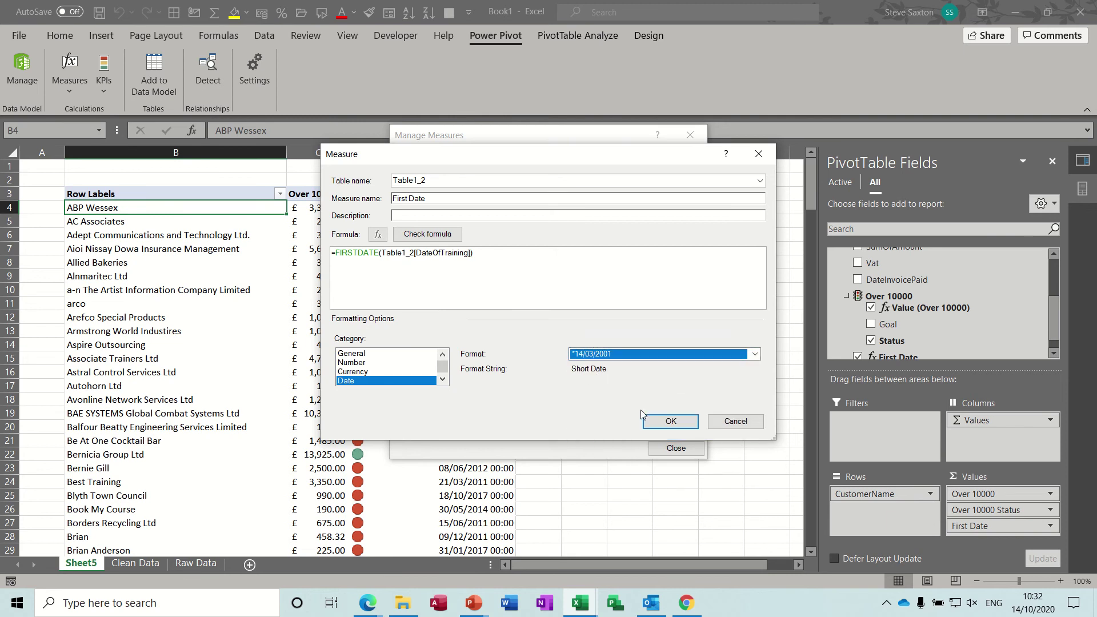
pyautogui.click(668, 421)
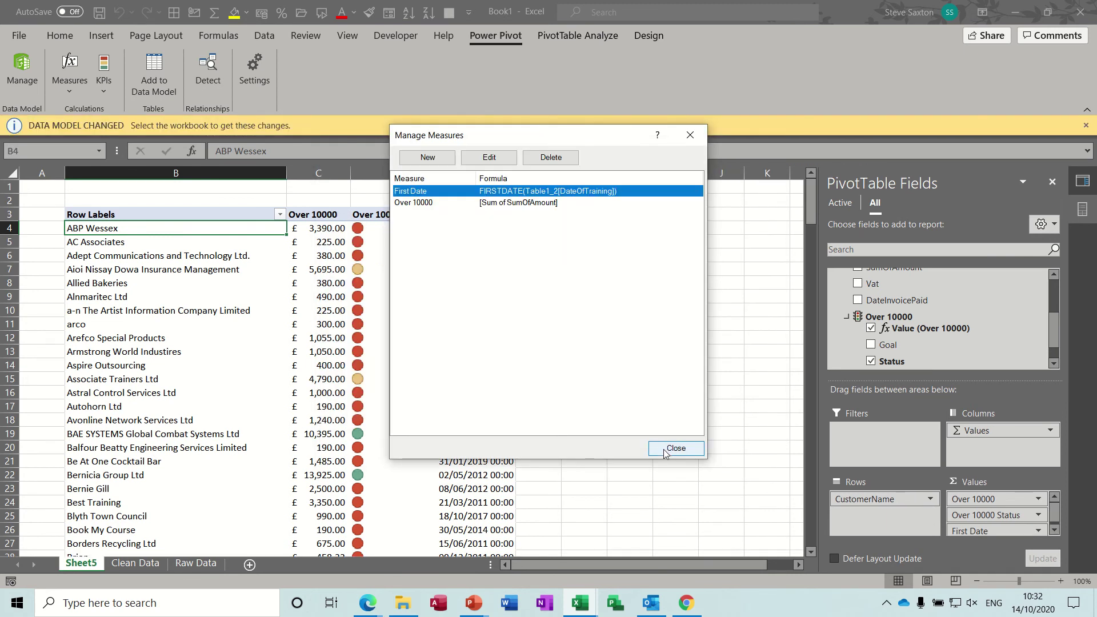
pyautogui.click(666, 450)
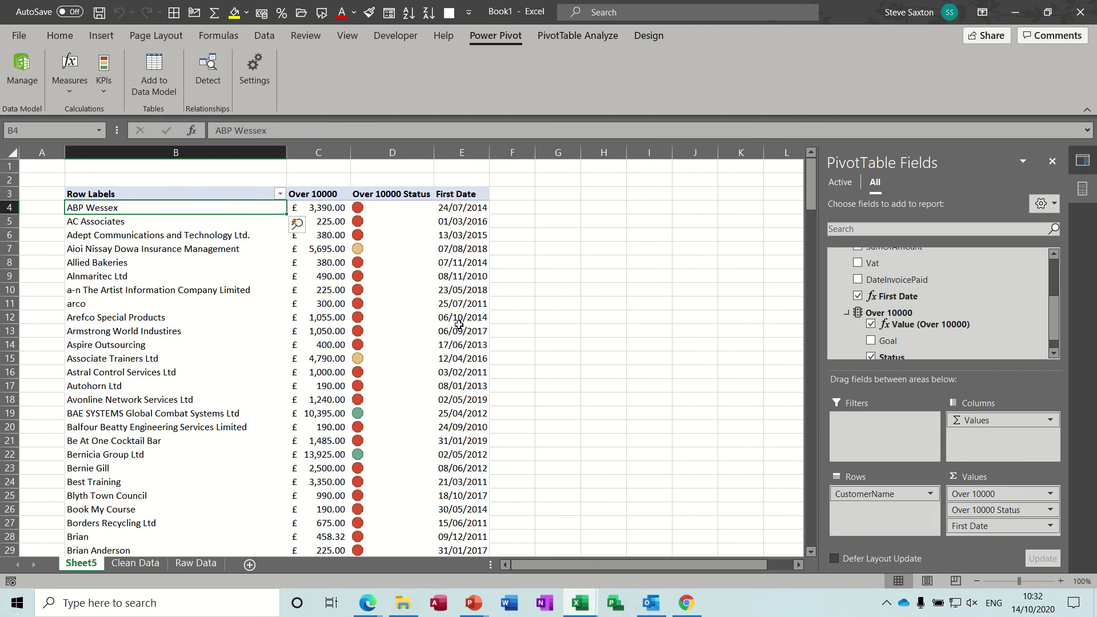
# - Start a new measure in Table1_2 and name it Last Date
pyautogui.click(65, 93)
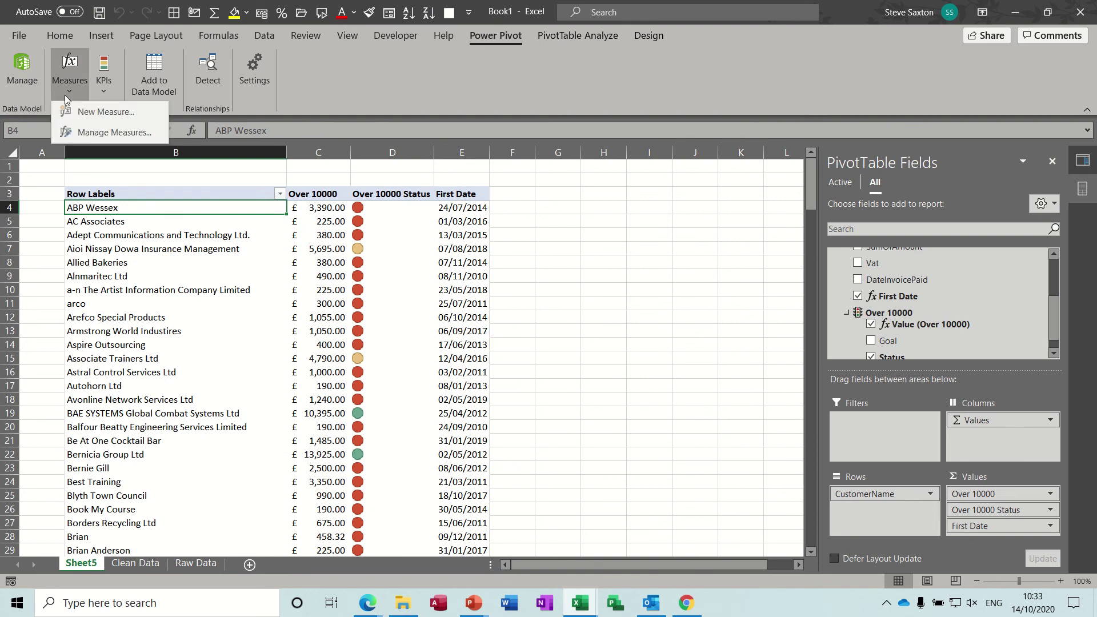
pyautogui.click(97, 112)
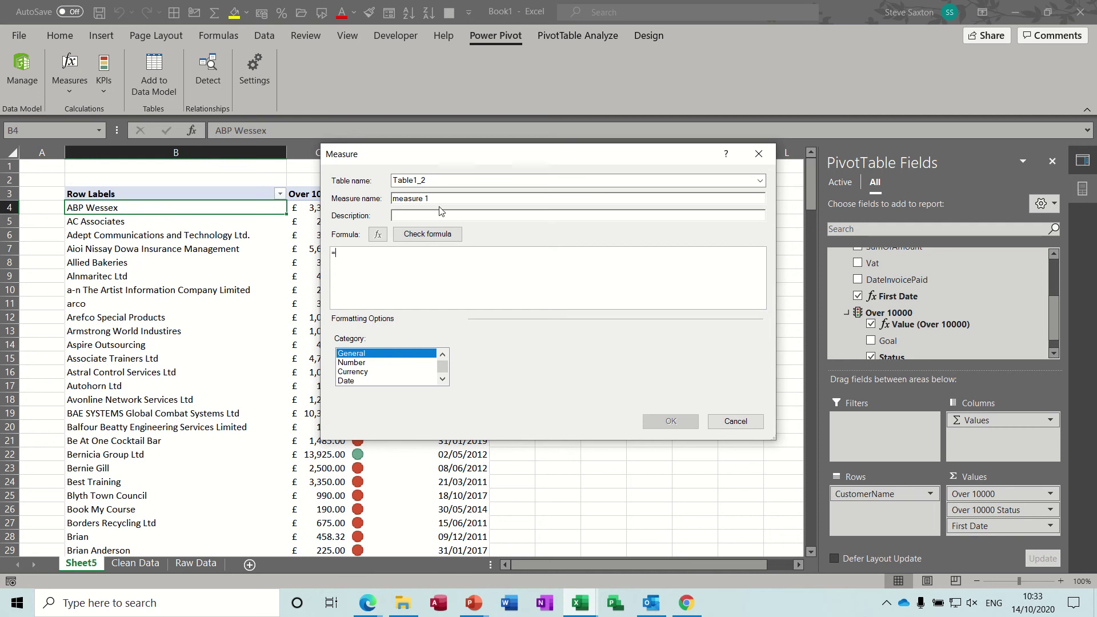
pyautogui.moveTo(438, 202); pyautogui.dragTo(344, 193)
pyautogui.write('Last Date')
# - Insert the LASTDATE function from the Date & Time category into the Last Date measure's formula
pyautogui.click(378, 236)
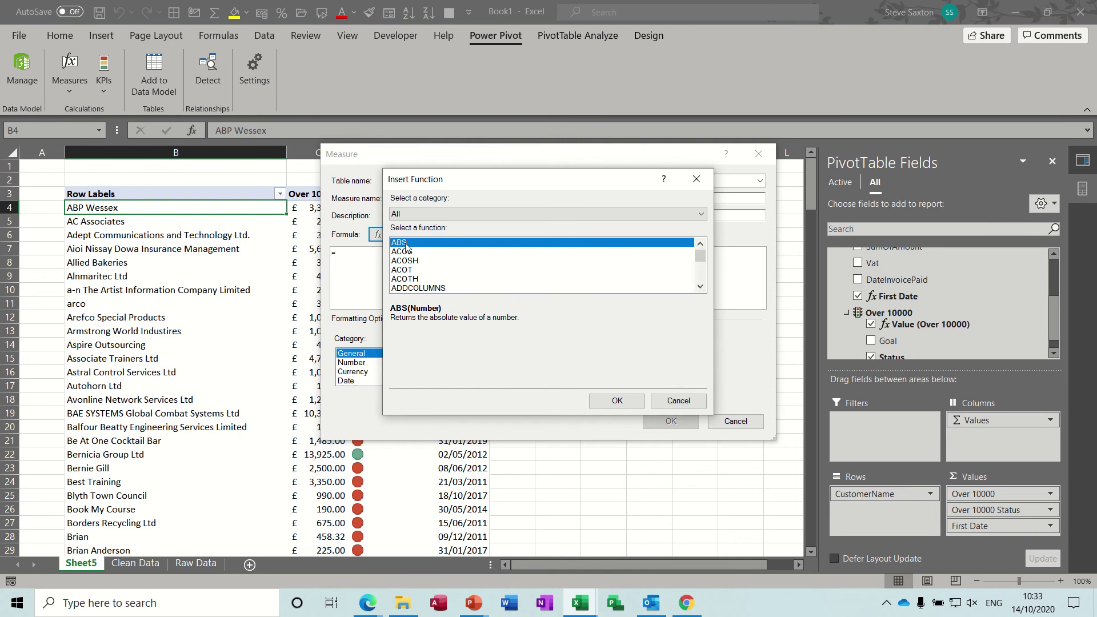
pyautogui.click(471, 216)
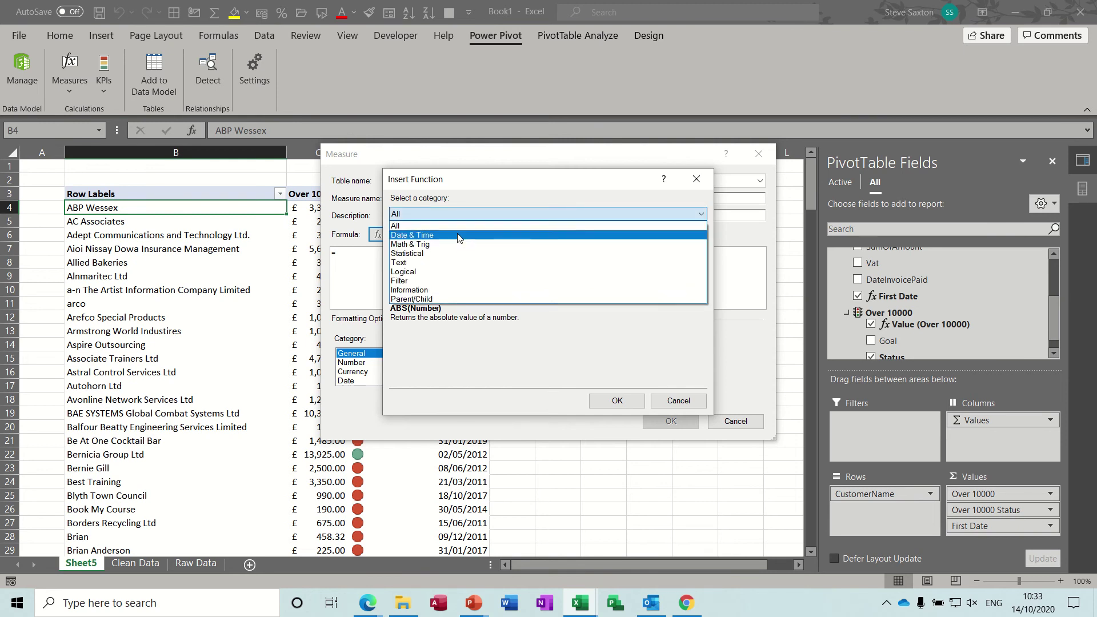
pyautogui.click(457, 236)
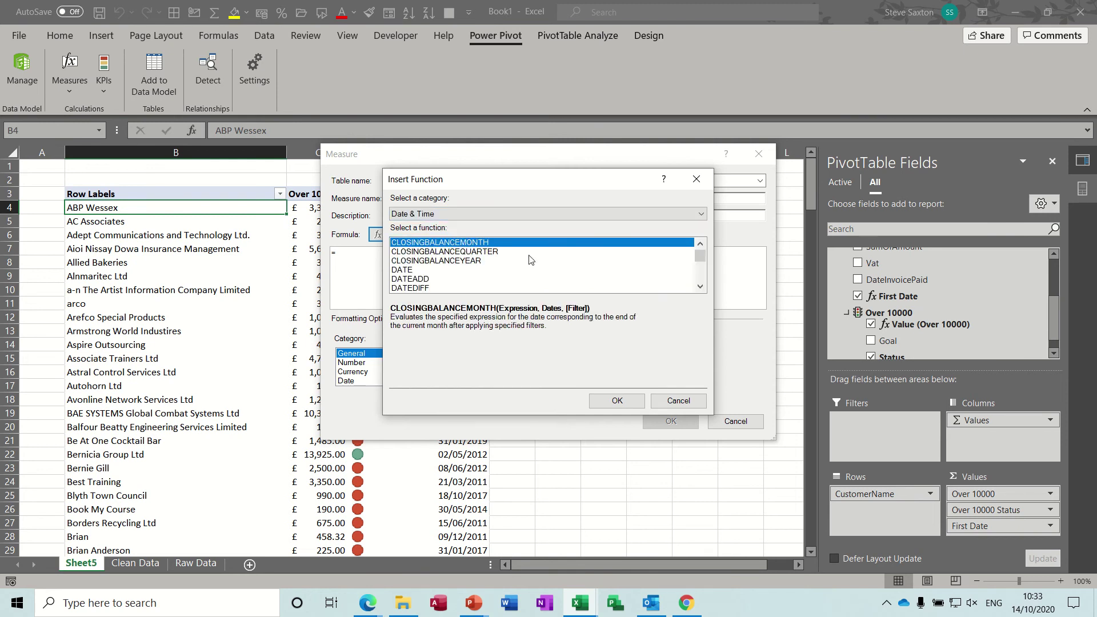
pyautogui.click(701, 288)
pyautogui.click(700, 288)
pyautogui.click(700, 288)
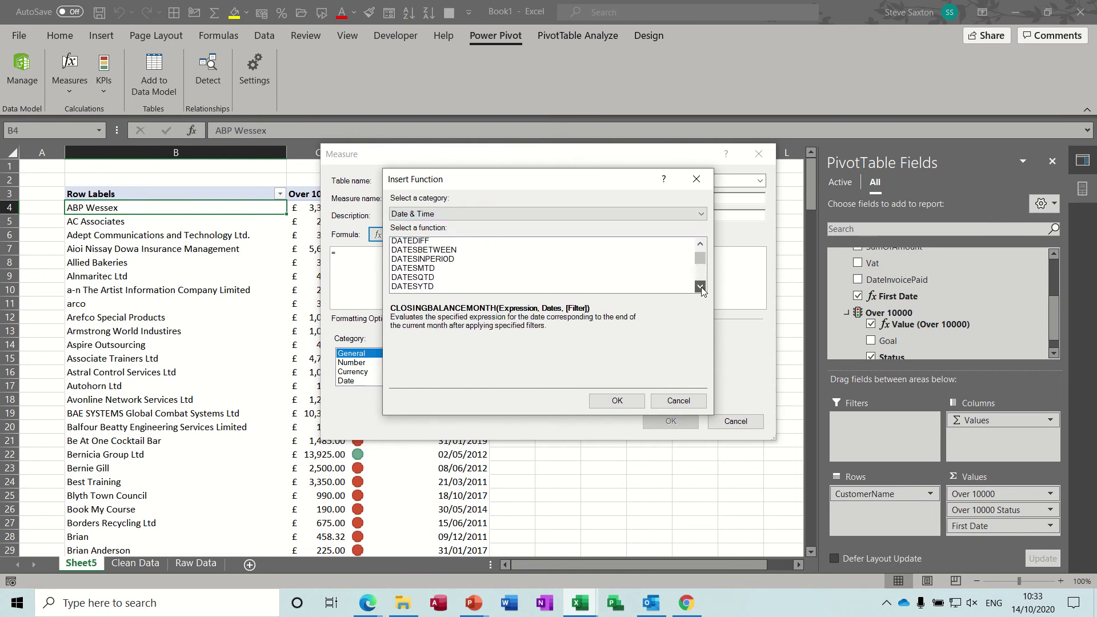
pyautogui.click(700, 288)
pyautogui.click(700, 288)
pyautogui.click(701, 288)
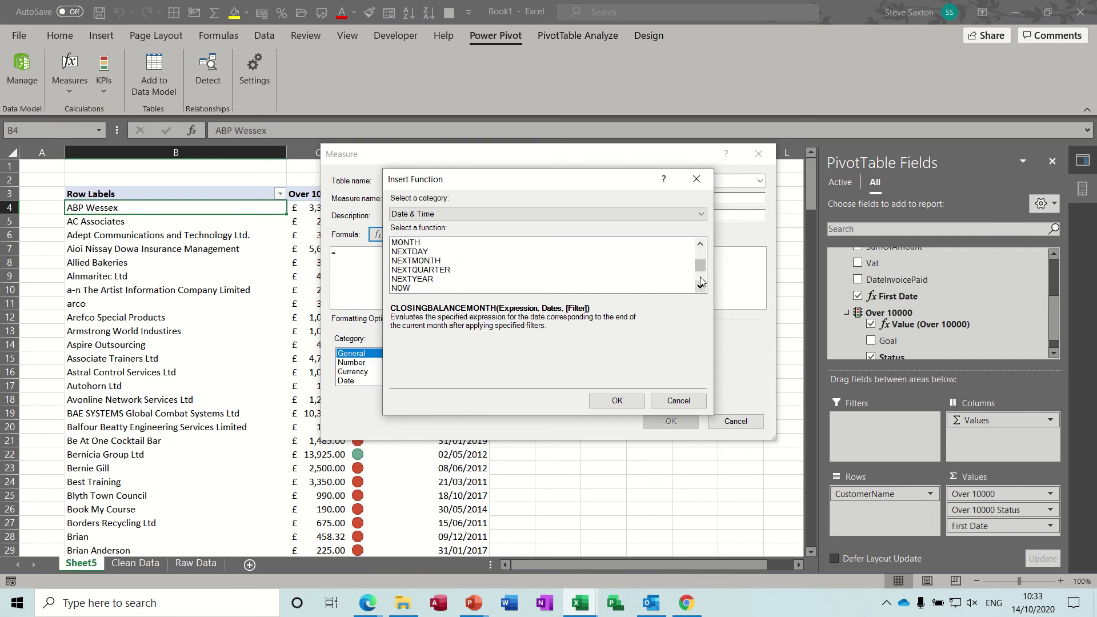
pyautogui.click(700, 245)
pyautogui.click(700, 245)
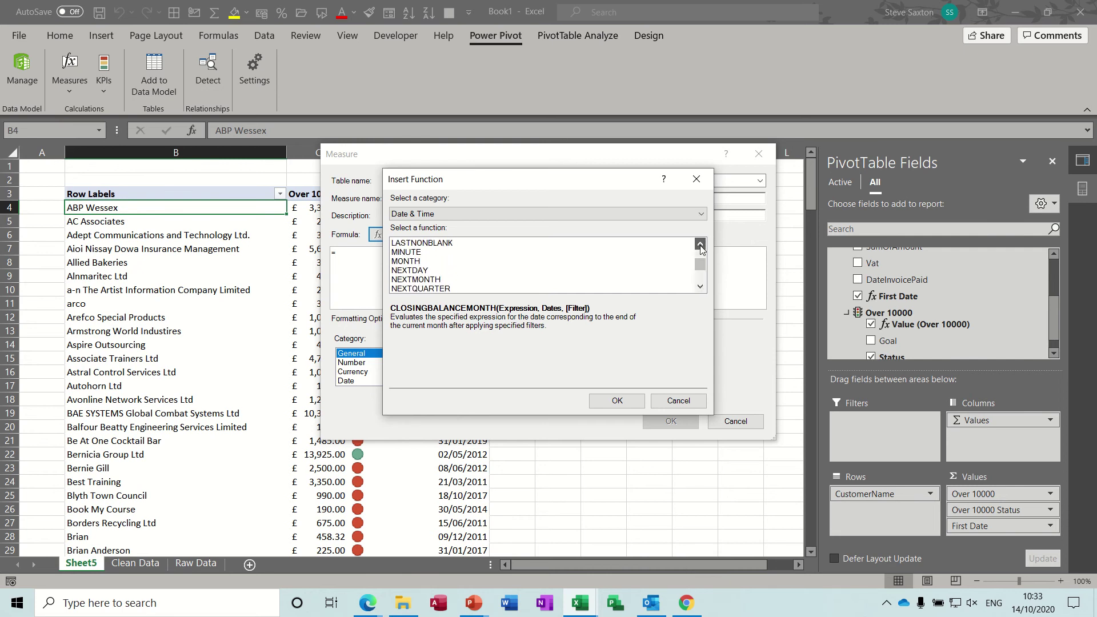
pyautogui.click(701, 245)
pyautogui.doubleClick(423, 242)
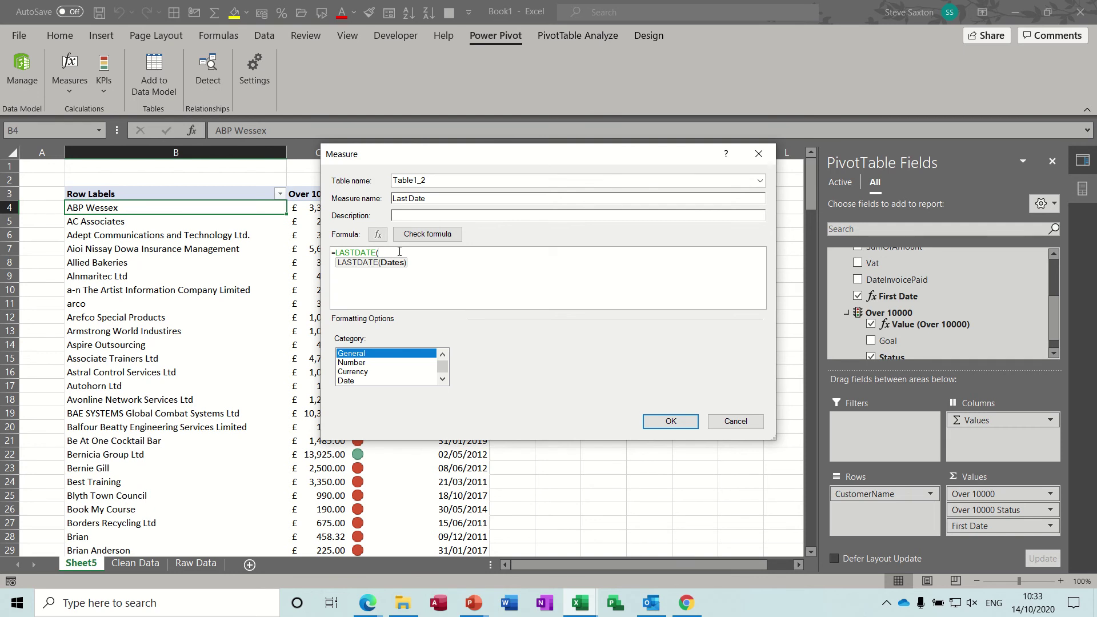
# - Complete the formula as =LASTDATE(Table1_2[DateOfTraining]) and create the Last Date measure
pyautogui.write('d')
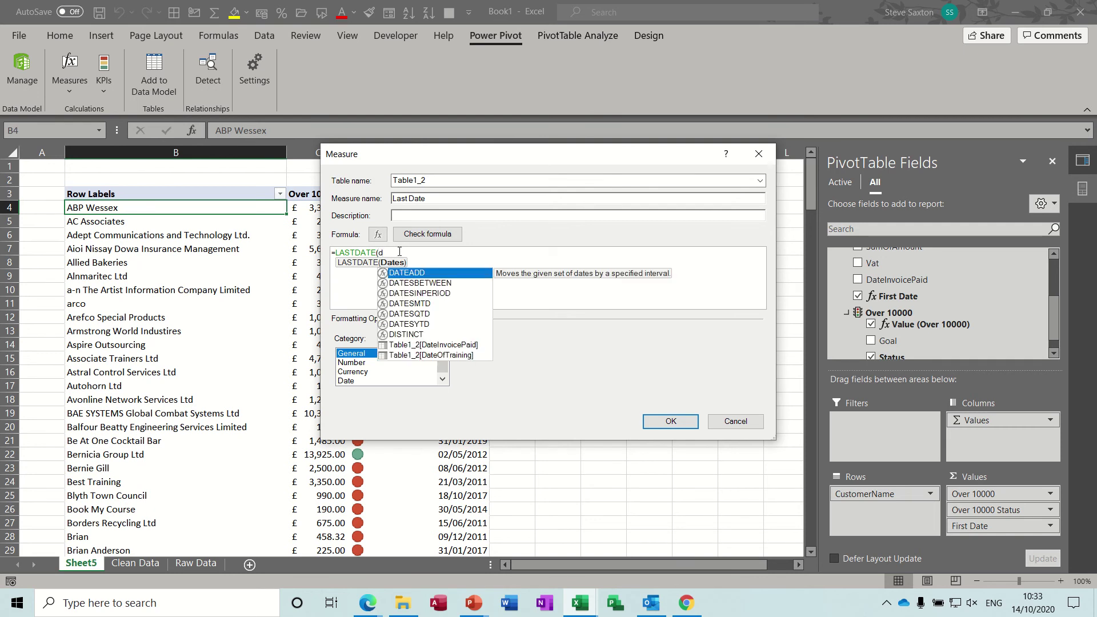
pyautogui.write('ate')
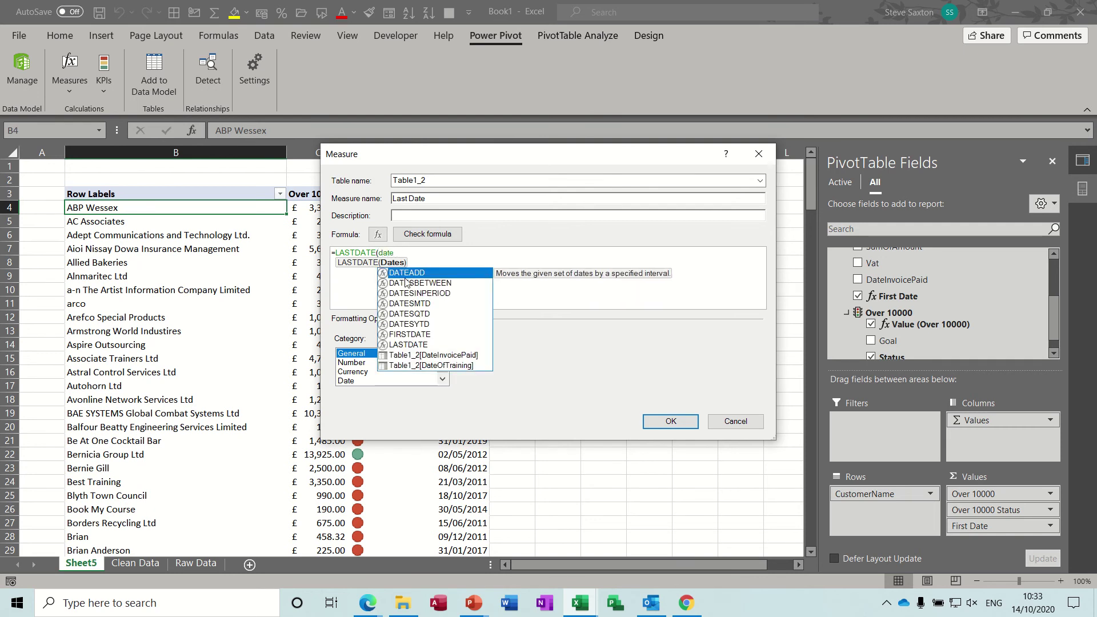
pyautogui.doubleClick(436, 366)
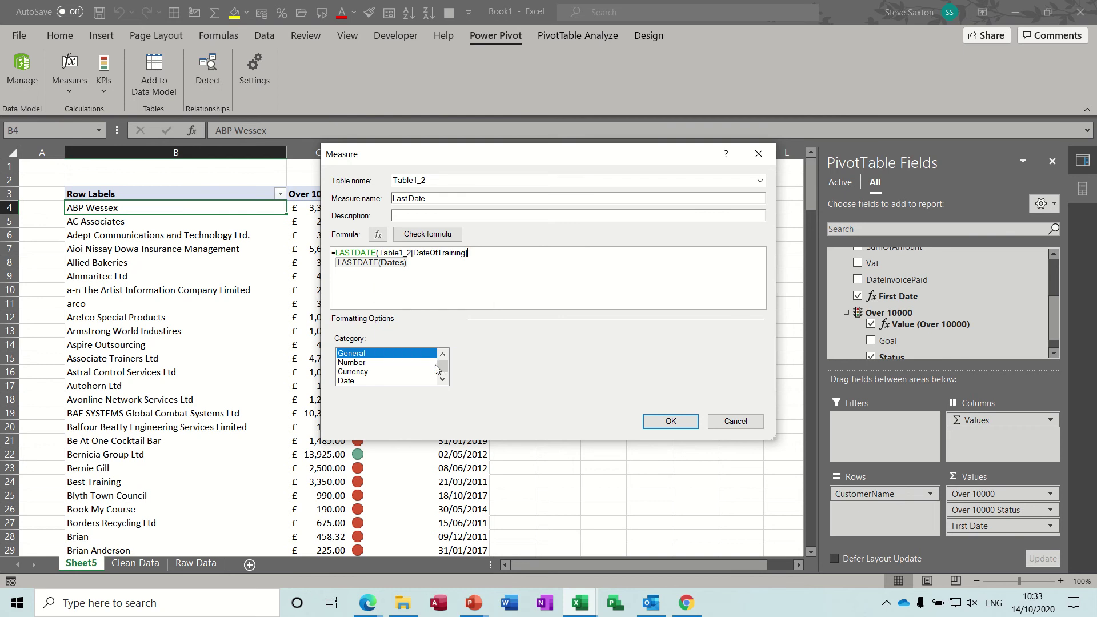
pyautogui.write(')')
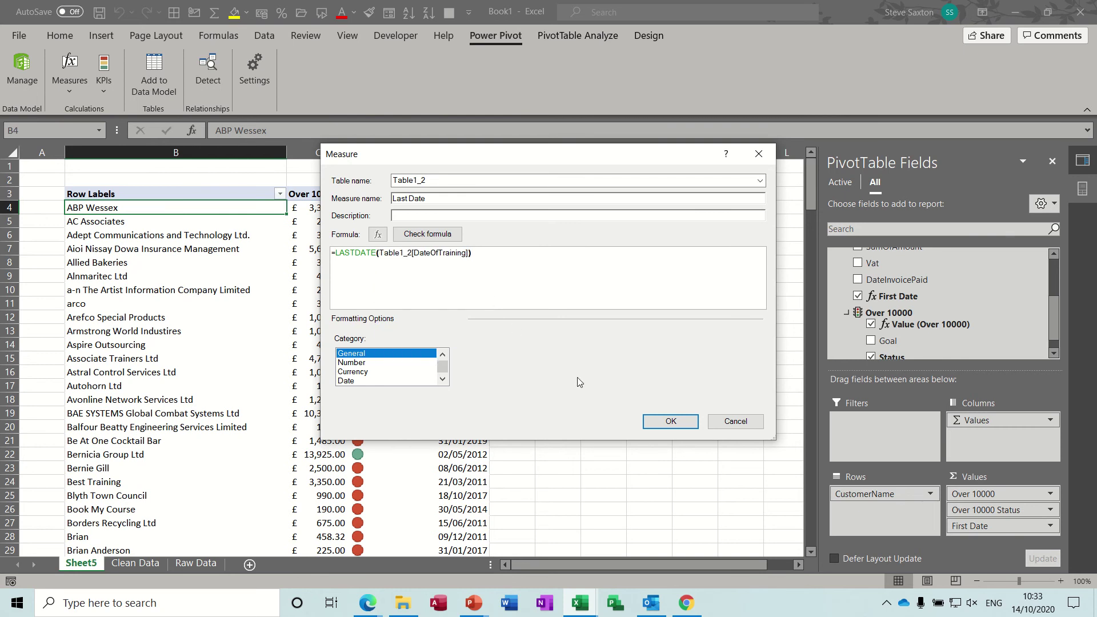
pyautogui.click(669, 422)
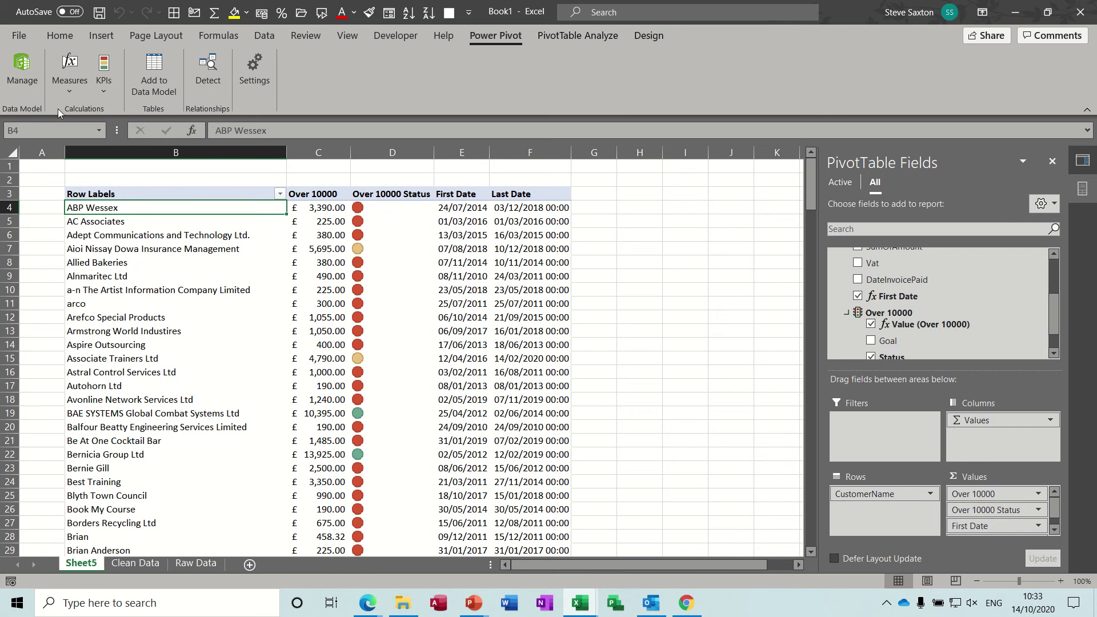
# - Edit the existing Last Date measure to use the Date category with the short date format *14/03/2001
pyautogui.click(69, 80)
pyautogui.click(80, 128)
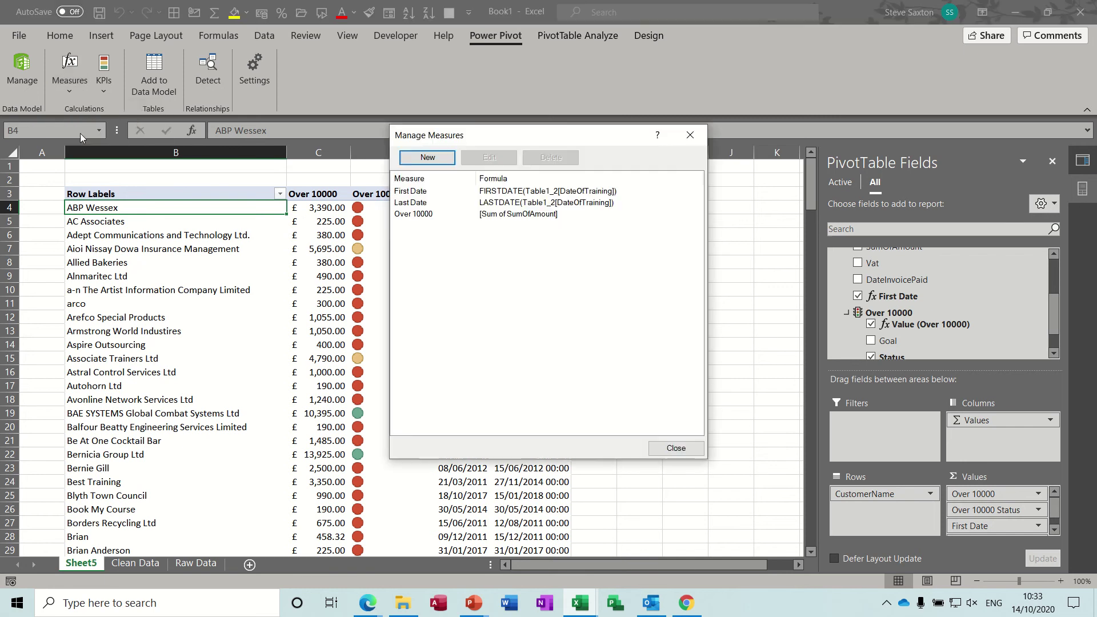
pyautogui.click(477, 203)
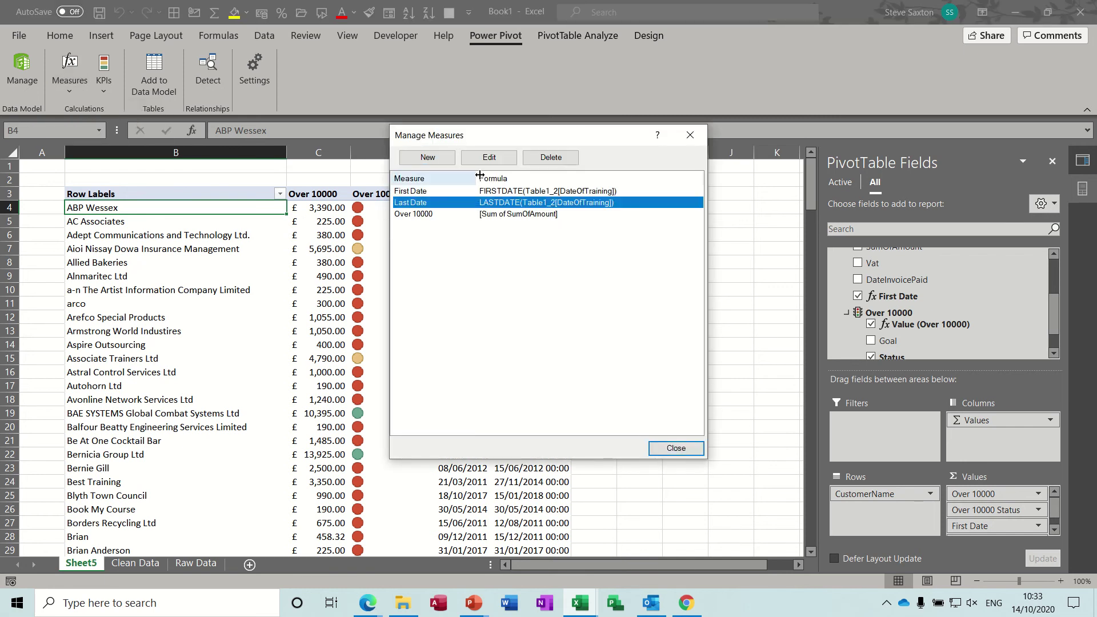
pyautogui.click(489, 157)
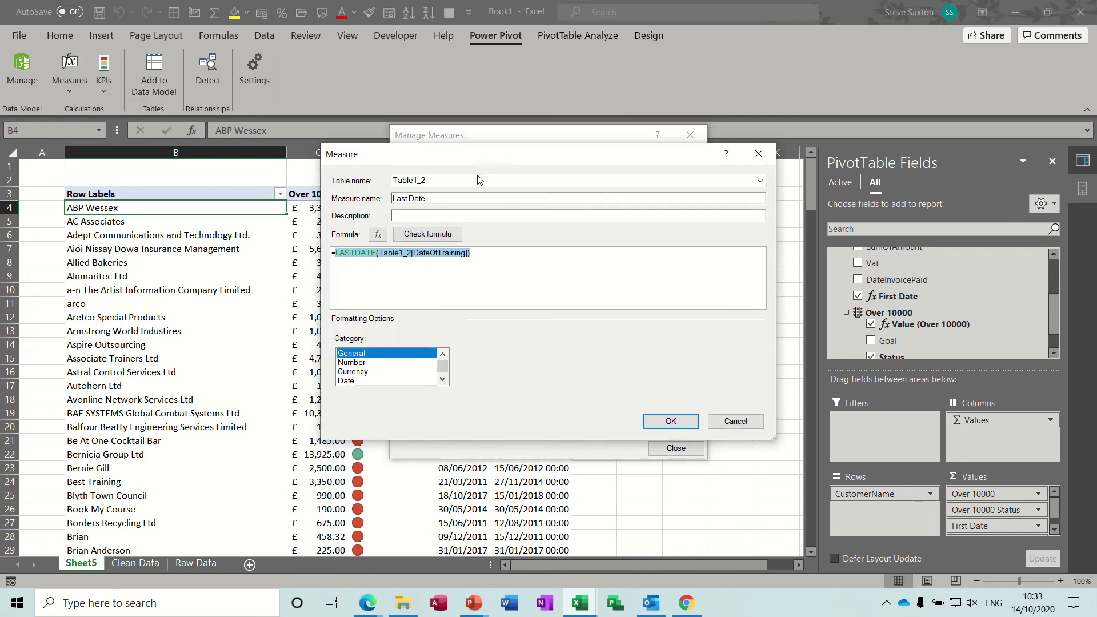
pyautogui.click(355, 382)
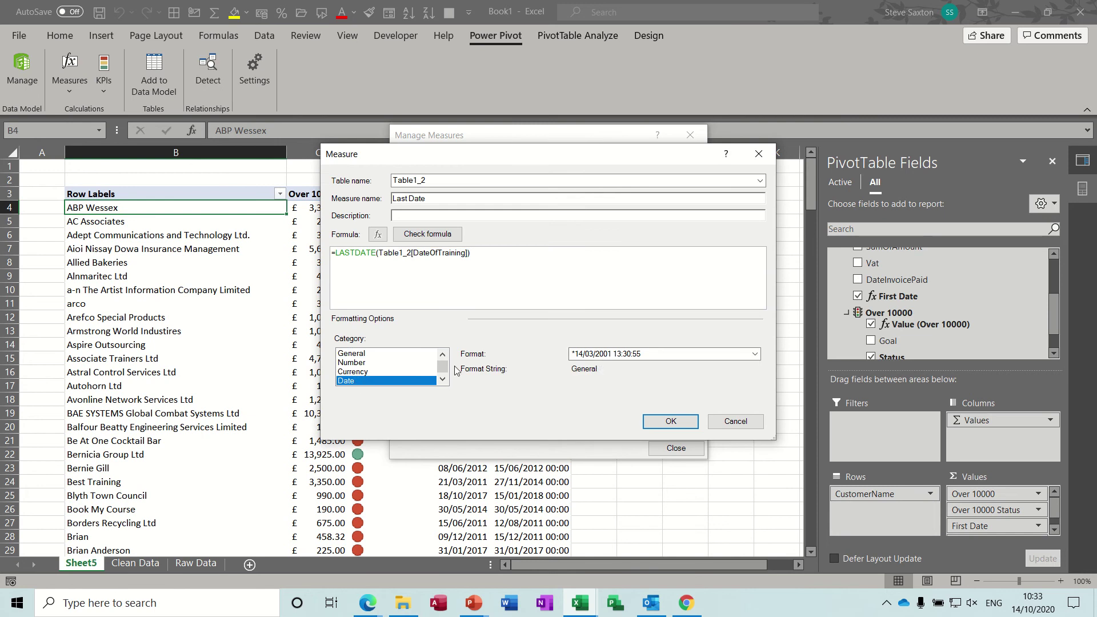
pyautogui.click(755, 354)
pyautogui.click(662, 376)
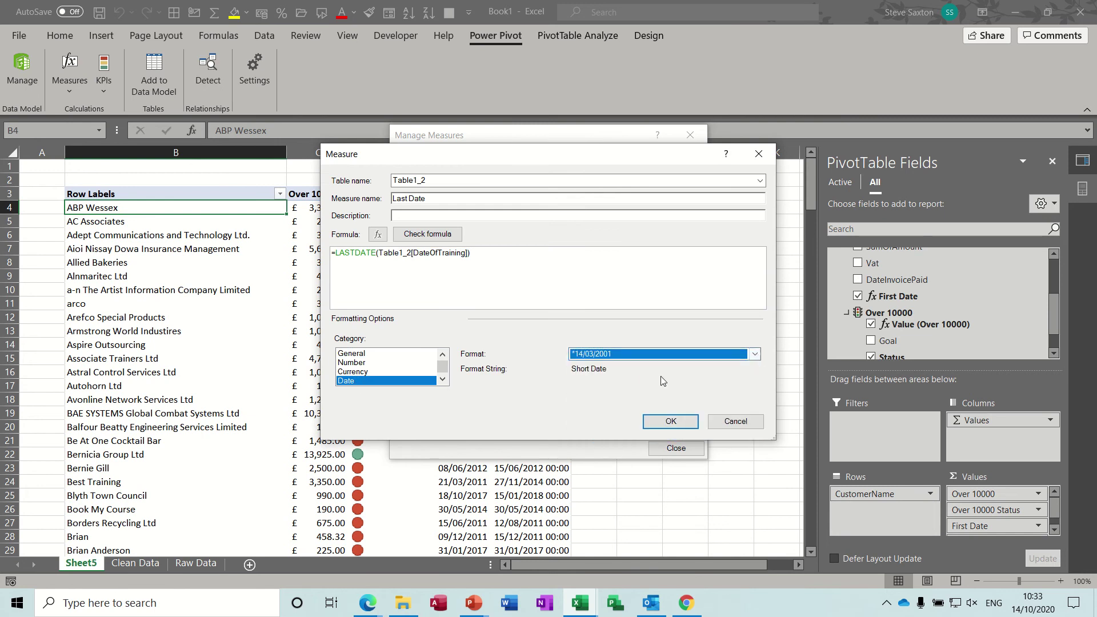
pyautogui.click(670, 421)
pyautogui.click(668, 446)
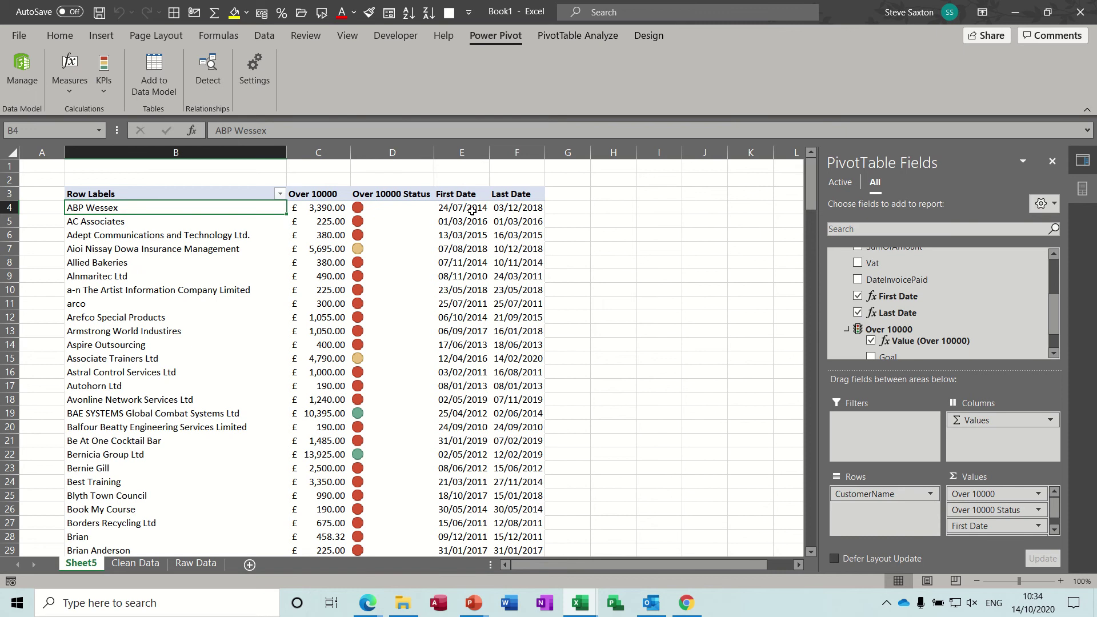
# - Start a new measure in Table1_2 and name it DurationMonths
pyautogui.click(66, 94)
pyautogui.click(77, 111)
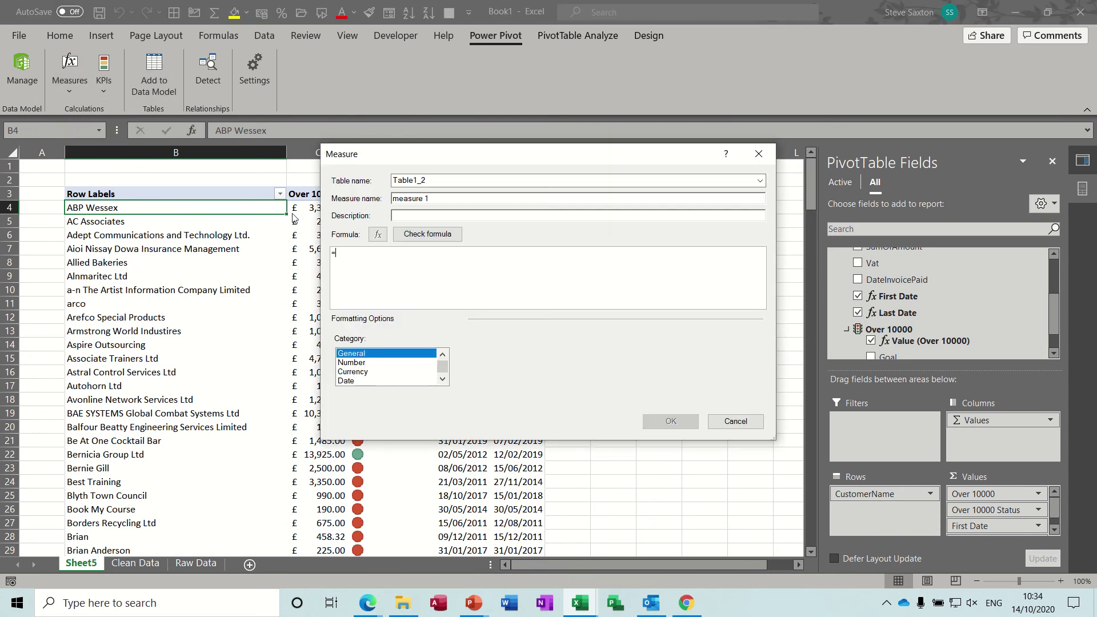
pyautogui.moveTo(441, 200); pyautogui.dragTo(392, 199)
pyautogui.write('DurationMonths')
# - Insert the DATEDIFF function from the Date & Time category into the DurationMonths measure's formula
pyautogui.click(378, 234)
pyautogui.click(512, 212)
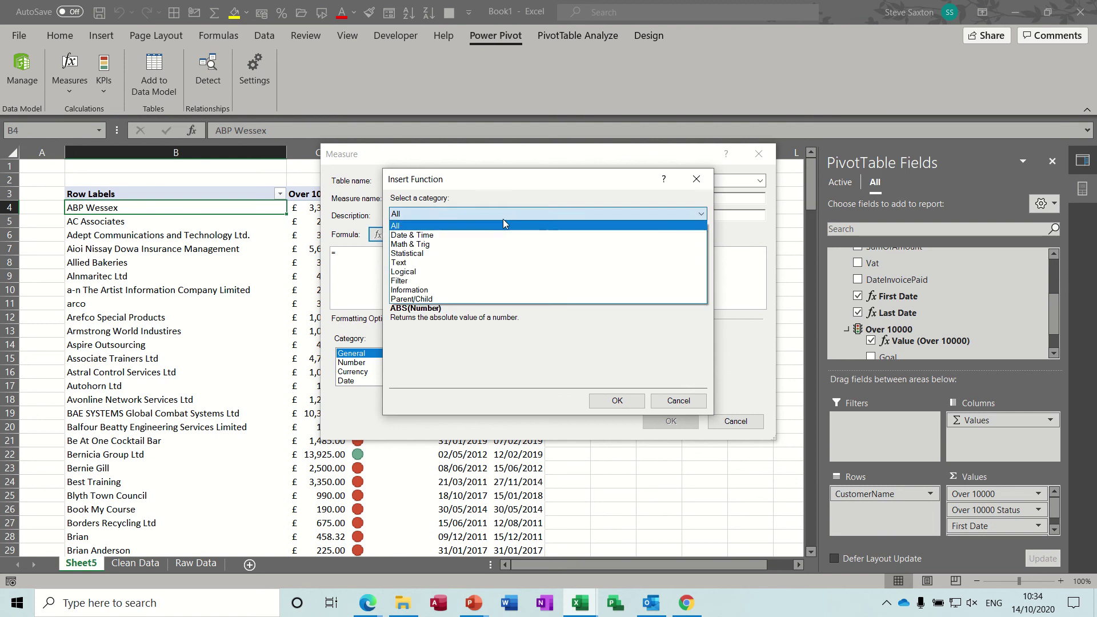
pyautogui.click(468, 235)
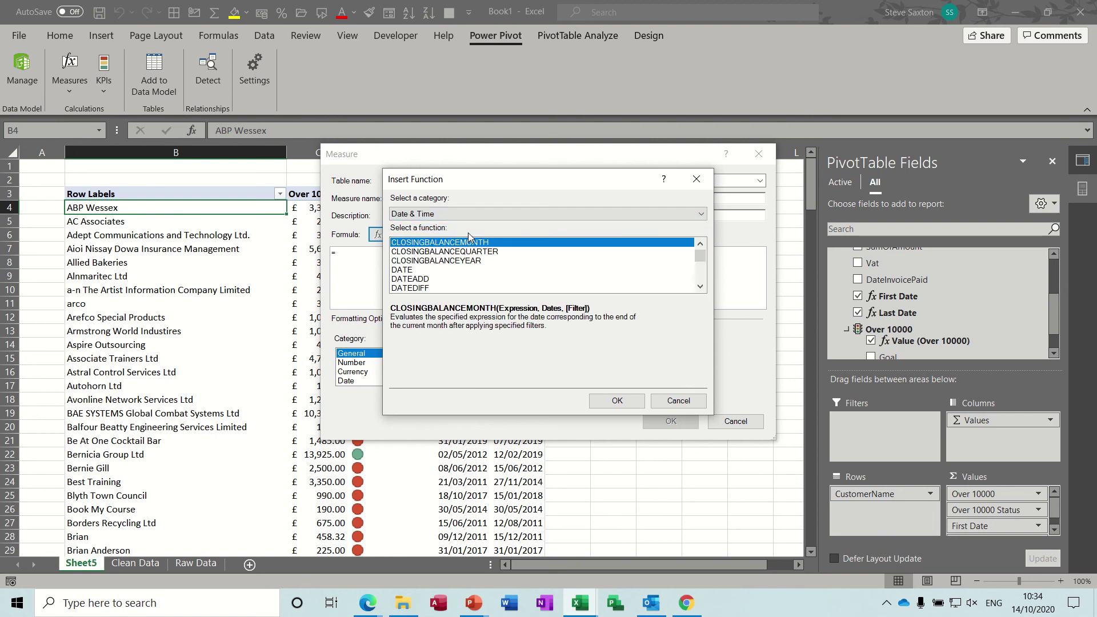
pyautogui.click(421, 289)
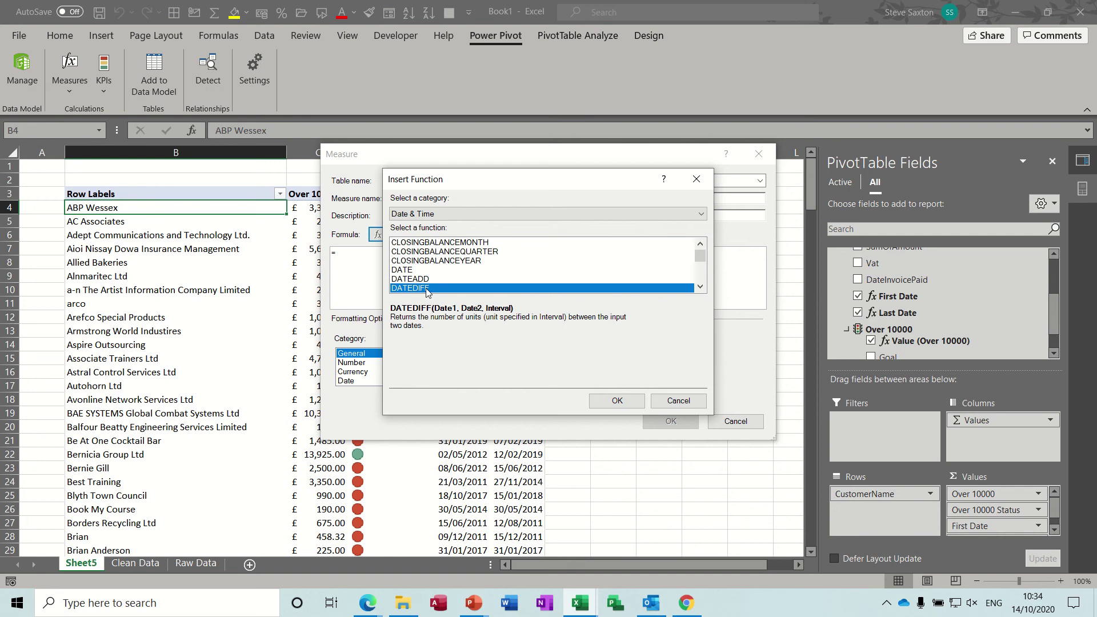
pyautogui.doubleClick(427, 289)
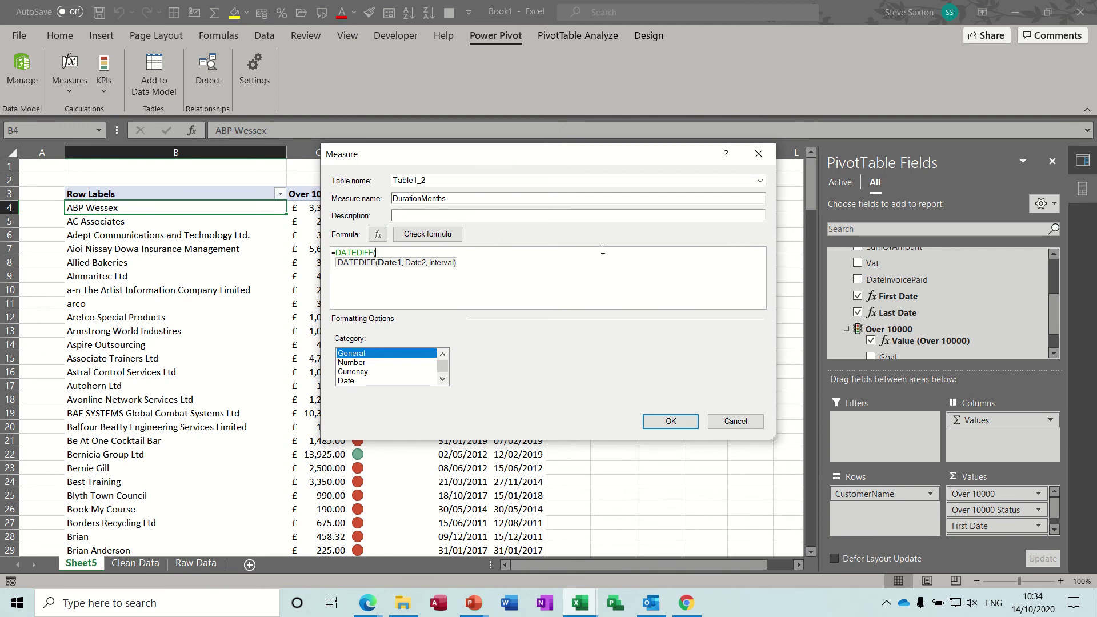
# - Complete the formula as =DATEDIFF([First Date],[Last Date],MONTH) and create the DurationMonths measure
pyautogui.write('[fi')
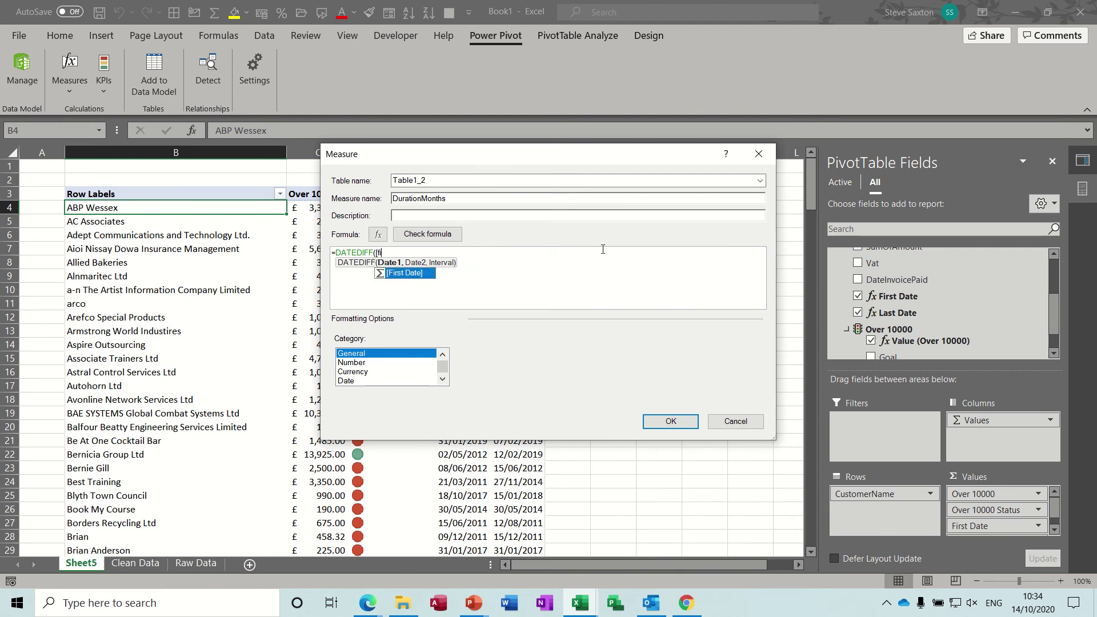
pyautogui.doubleClick(407, 274)
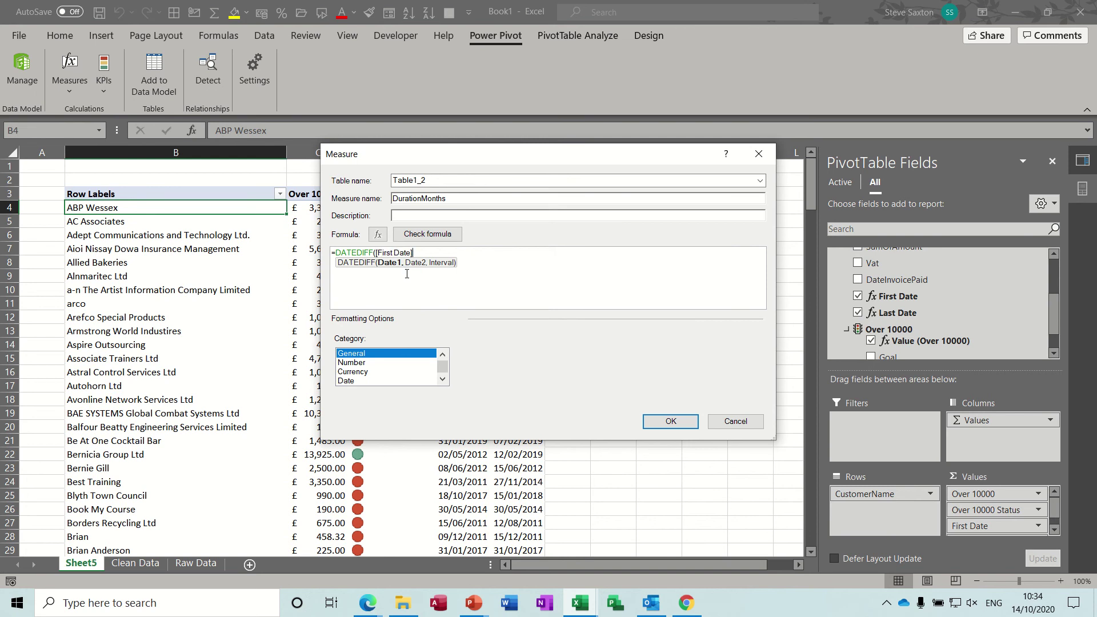
pyautogui.write(',[l')
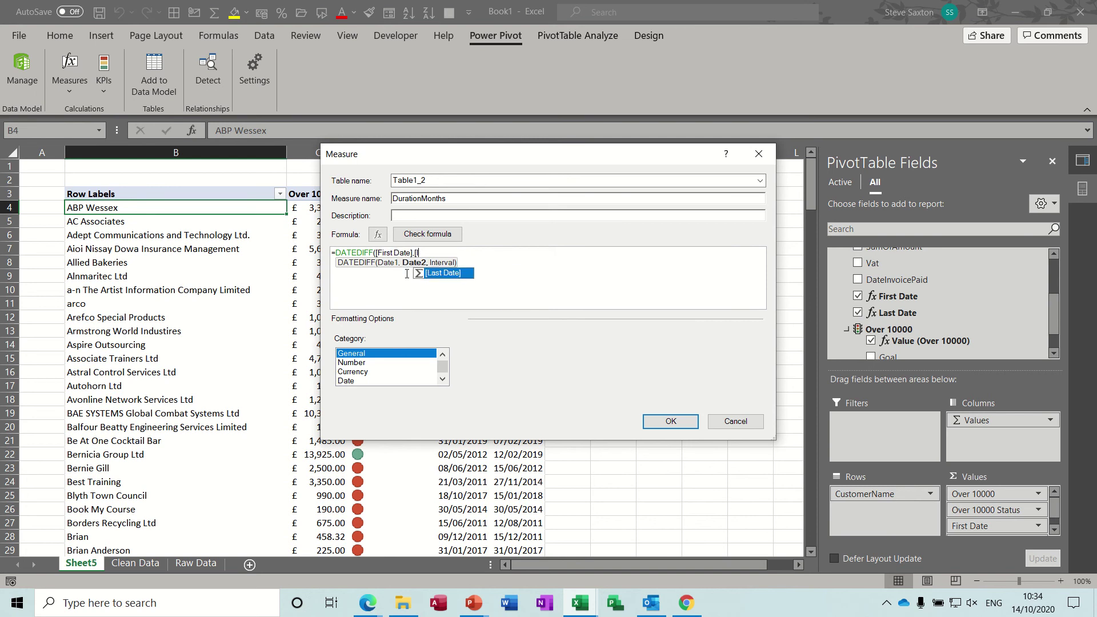
pyautogui.write('a')
pyautogui.doubleClick(443, 273)
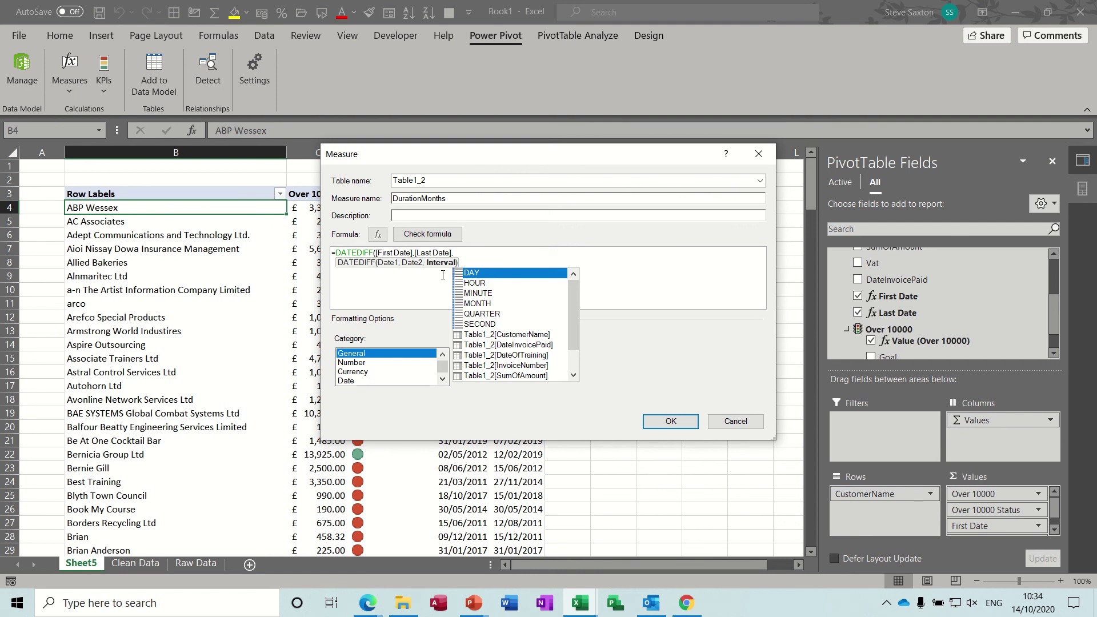
pyautogui.doubleClick(484, 304)
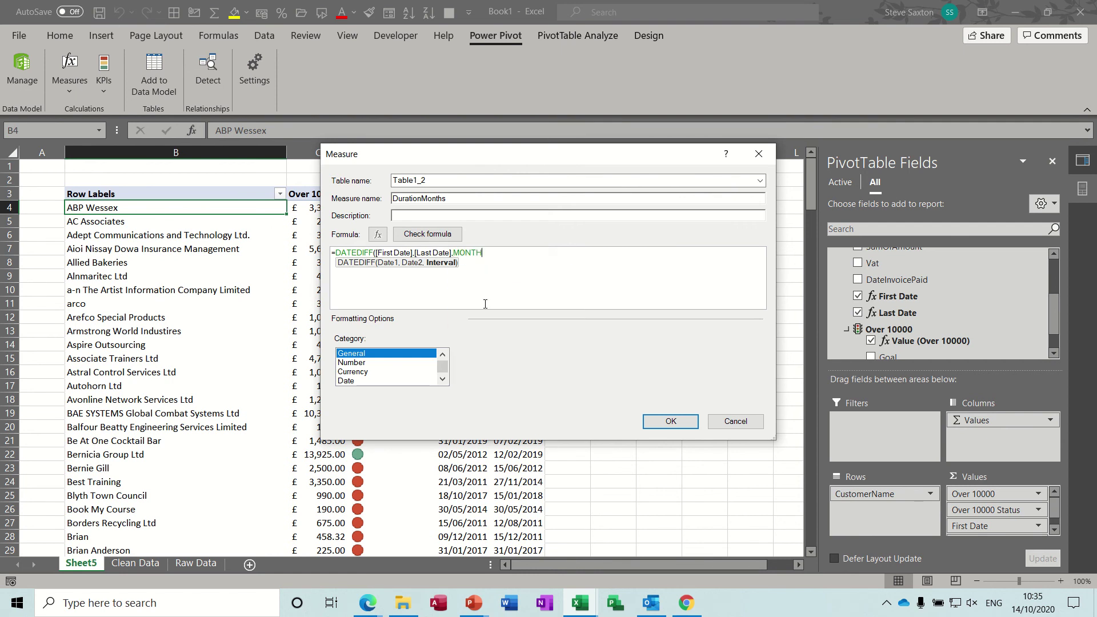
pyautogui.write(')')
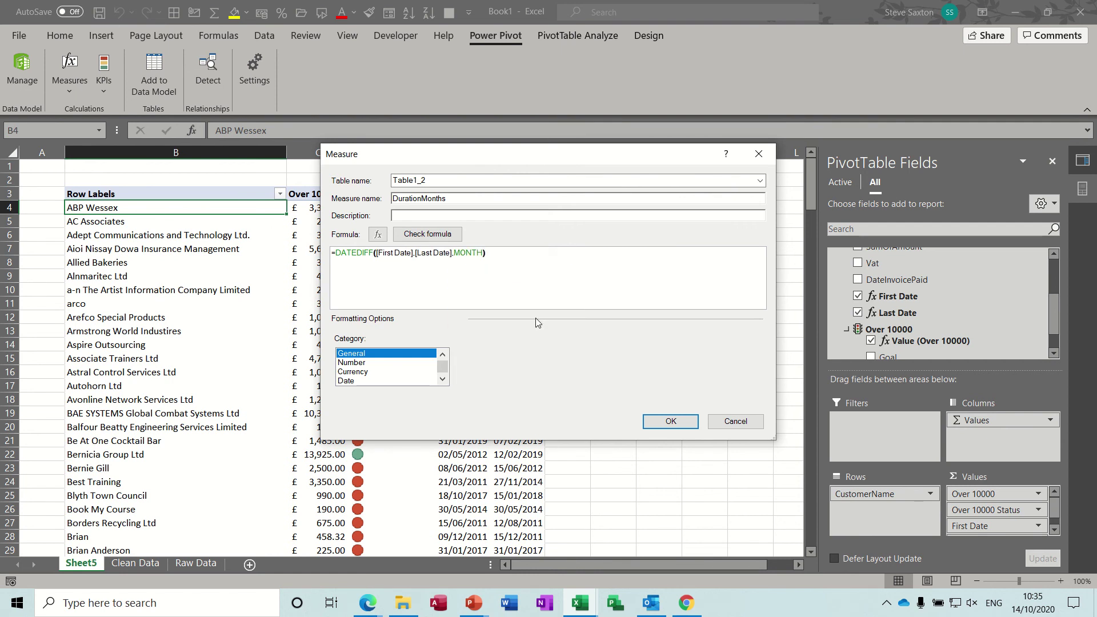
pyautogui.click(662, 421)
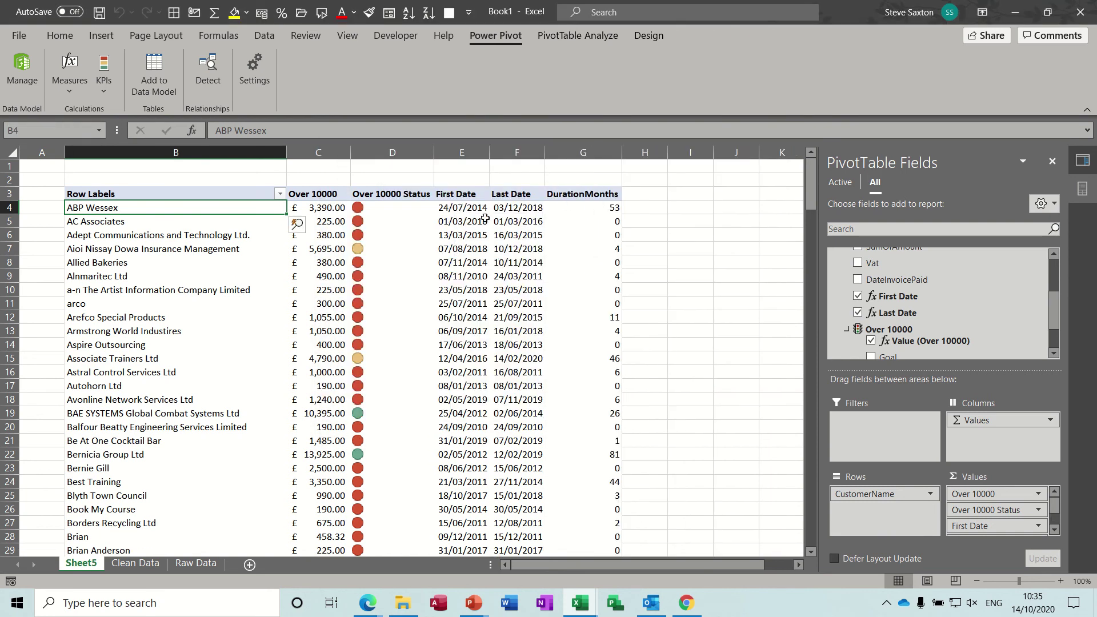
# - Start a new measure in Table1_2 and name it NumberofCourses
pyautogui.moveTo(594, 208)
pyautogui.moveTo(541, 318)
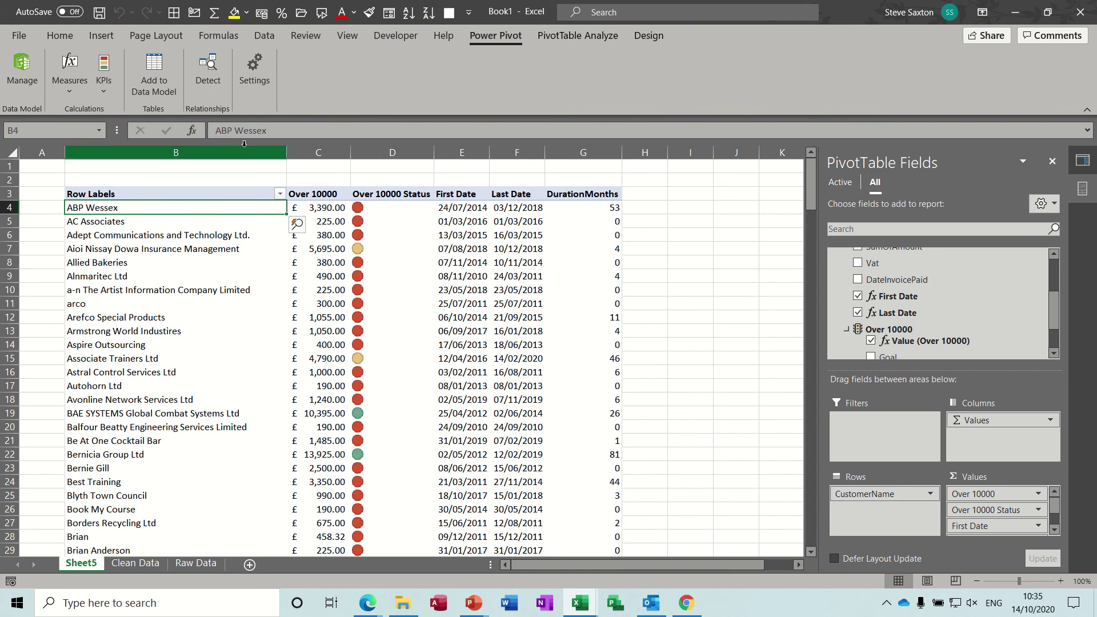
pyautogui.click(69, 78)
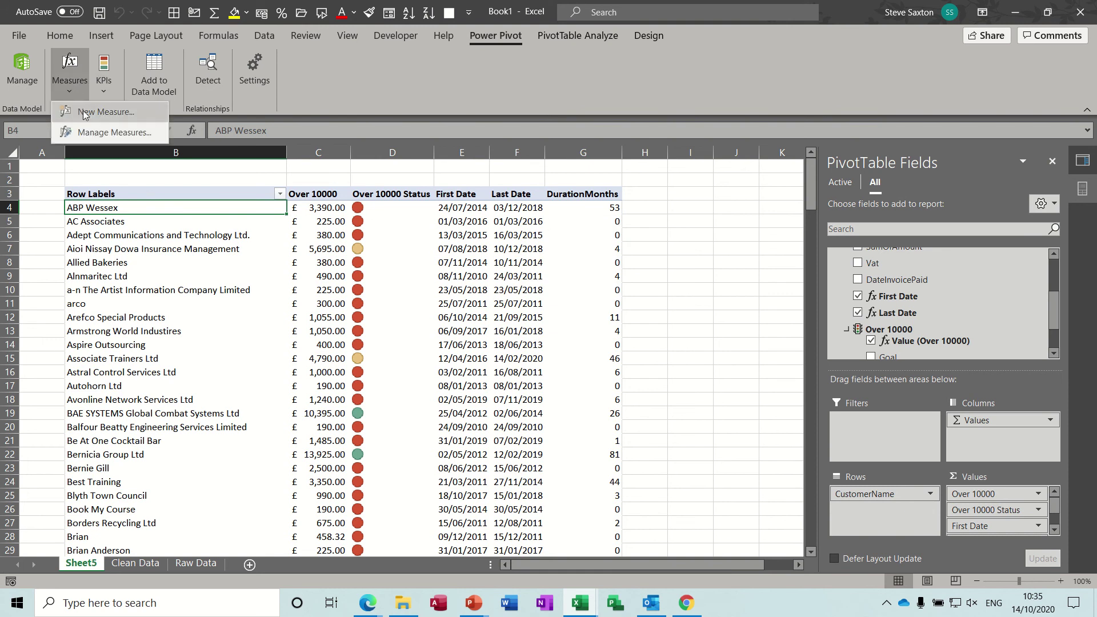
pyautogui.click(84, 112)
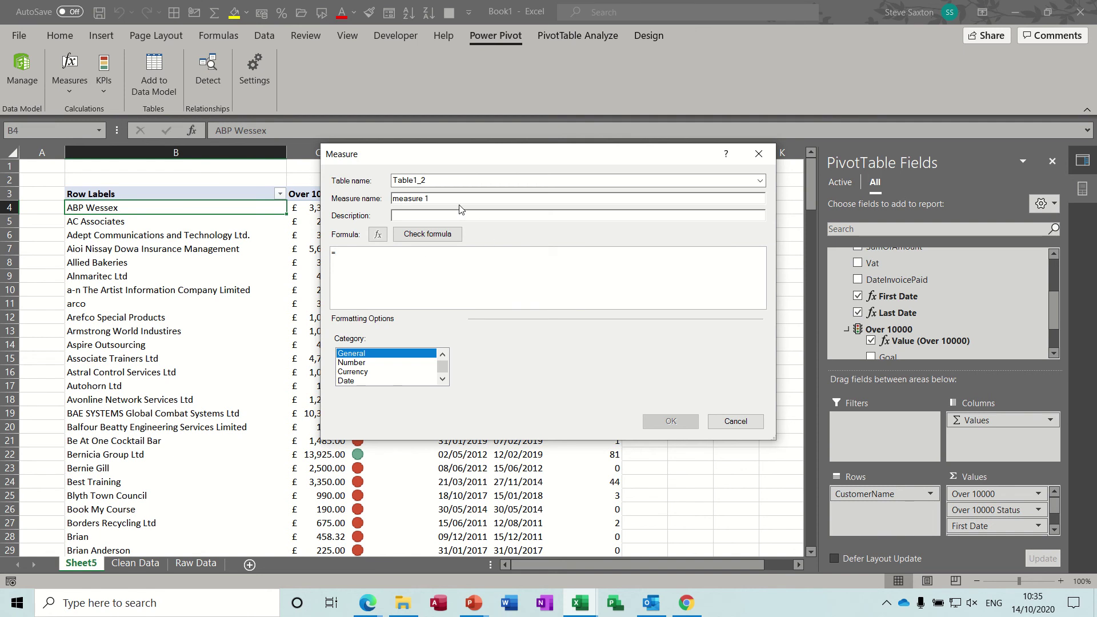
pyautogui.moveTo(458, 200); pyautogui.dragTo(385, 198)
pyautogui.write('NumberofCourses')
# - Insert the COUNT function from the full function list into the NumberofCourses measure's formula
pyautogui.click(377, 235)
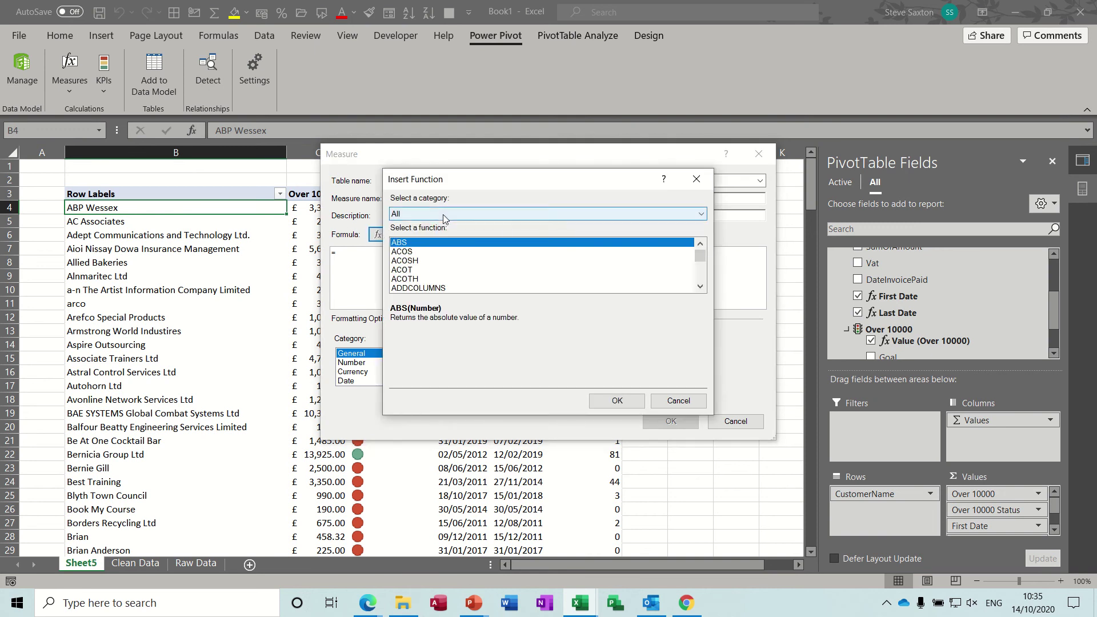
pyautogui.click(700, 287)
pyautogui.click(700, 286)
pyautogui.click(700, 286)
pyautogui.click(700, 286)
pyautogui.click(700, 286)
pyautogui.moveTo(700, 286); pyautogui.dragTo(700, 287)
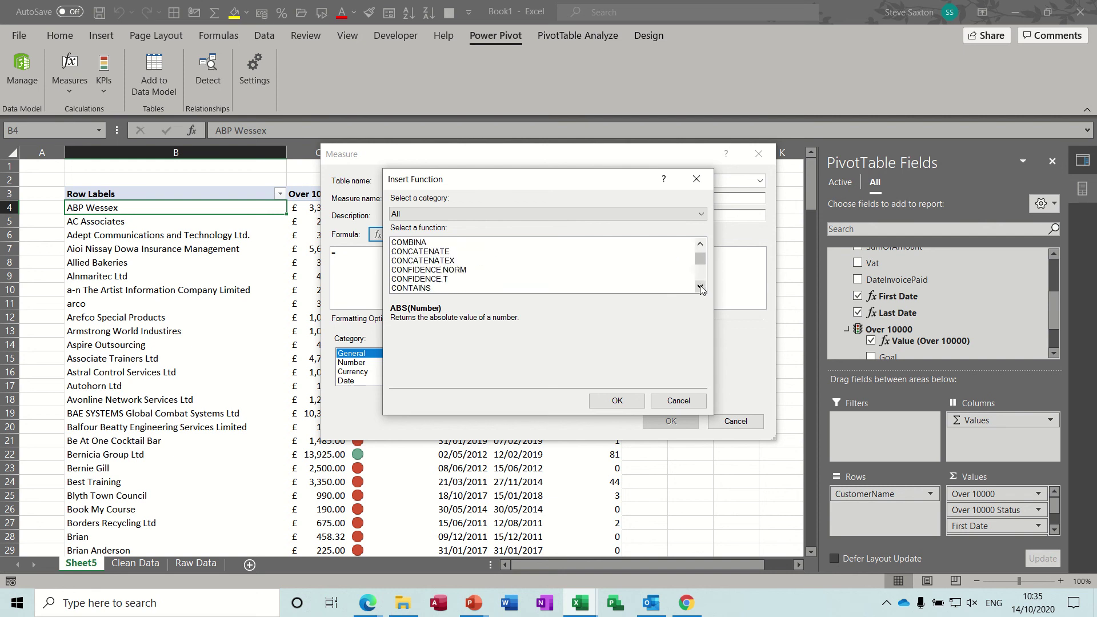
pyautogui.click(699, 288)
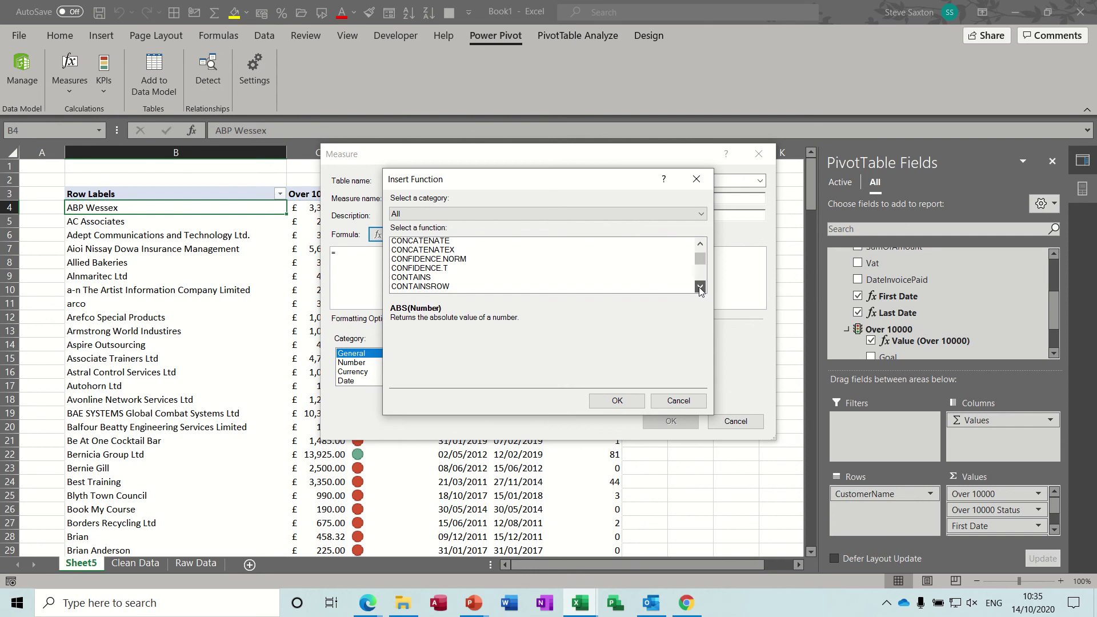
pyautogui.click(699, 288)
pyautogui.click(699, 288)
pyautogui.click(699, 288)
pyautogui.click(700, 288)
pyautogui.click(700, 287)
pyautogui.click(701, 288)
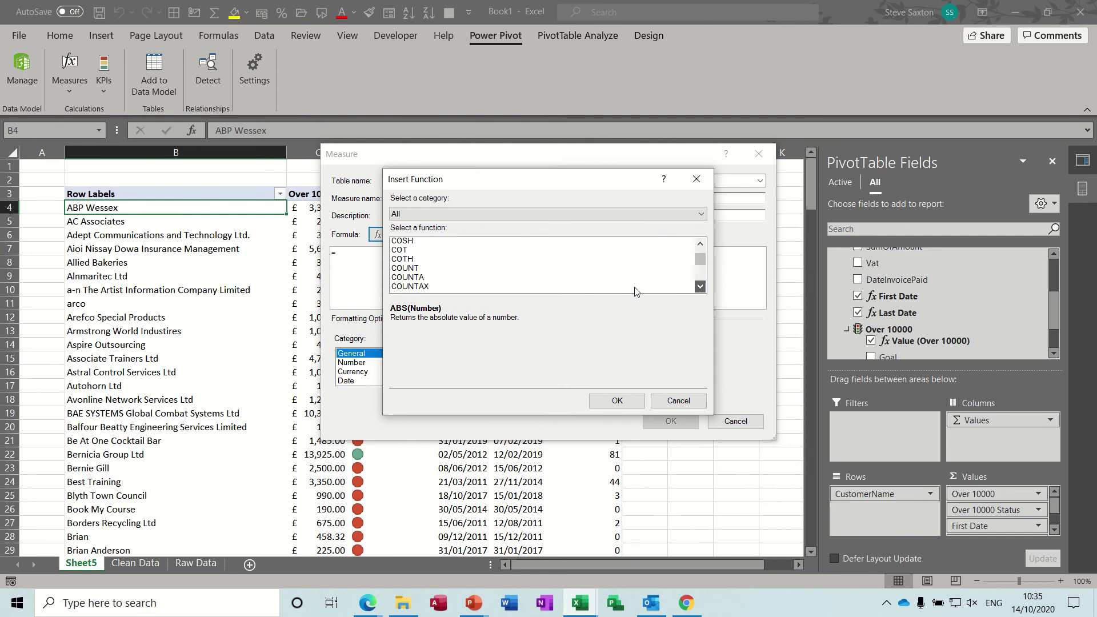
pyautogui.scroll(-1, 442, 273)
pyautogui.click(700, 243)
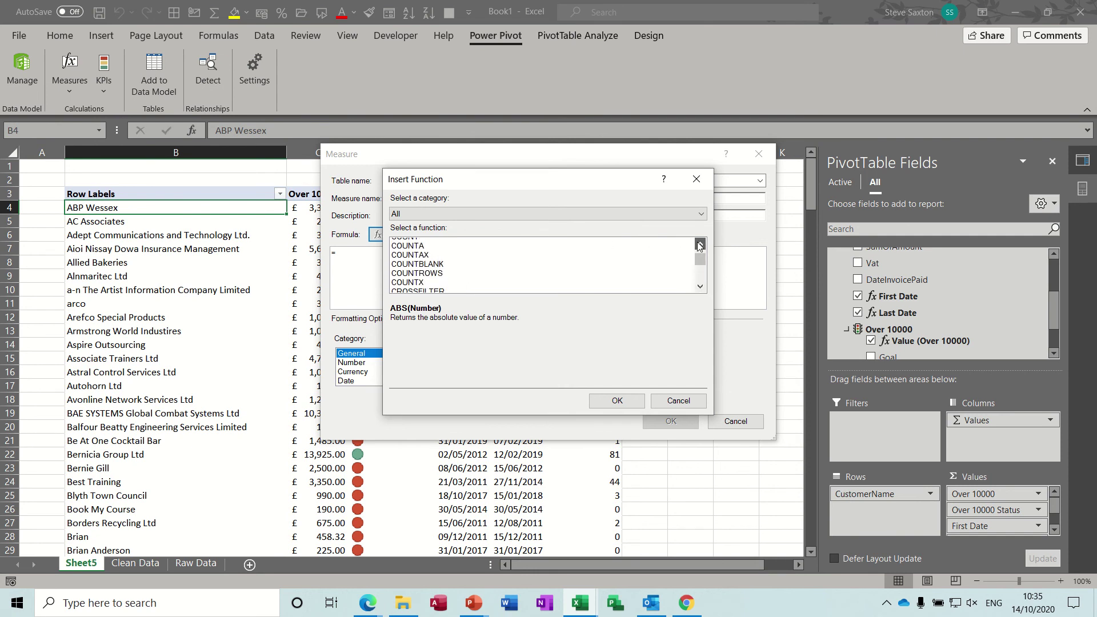
pyautogui.doubleClick(421, 243)
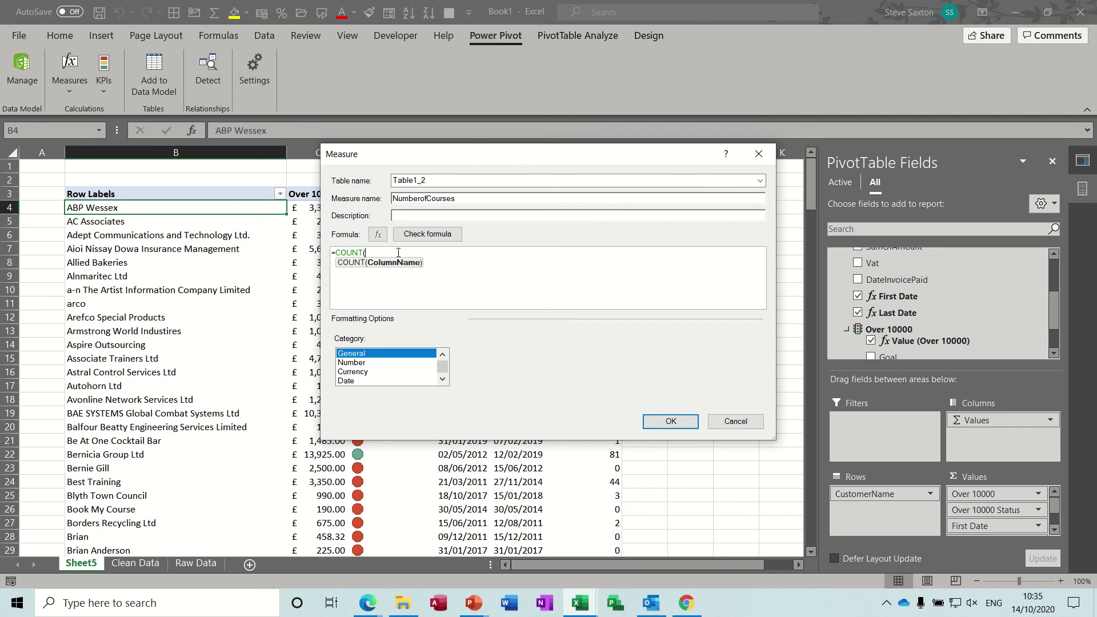
# - Complete the formula as =COUNT(Table1_2[SumOfAmount]) and create the NumberofCourses measure
pyautogui.write('su')
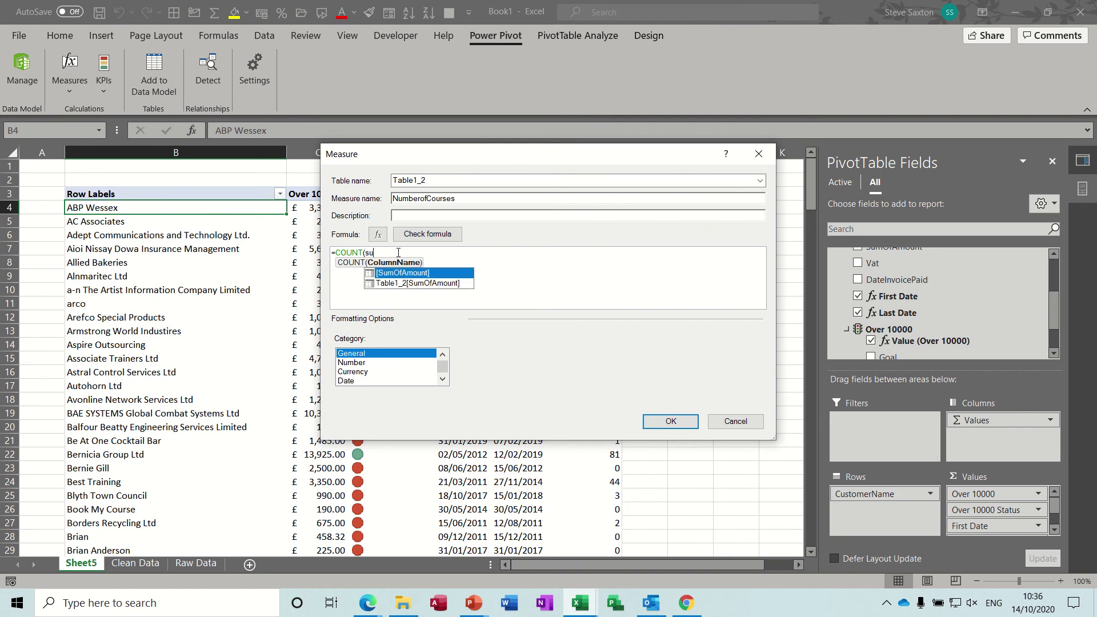
pyautogui.doubleClick(441, 283)
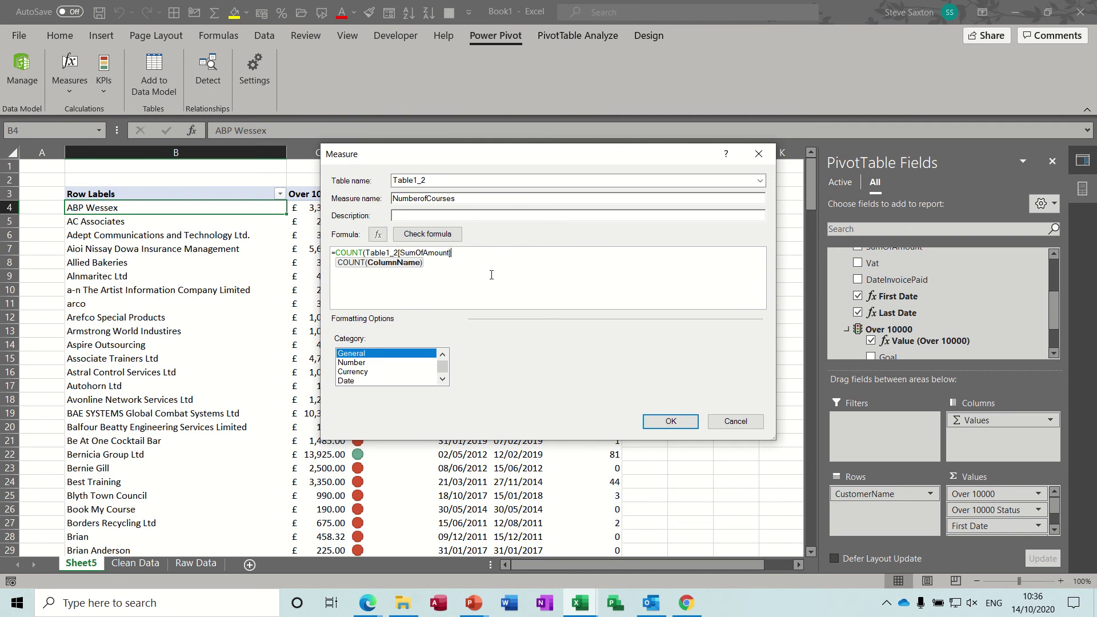
pyautogui.write(')')
pyautogui.click(672, 421)
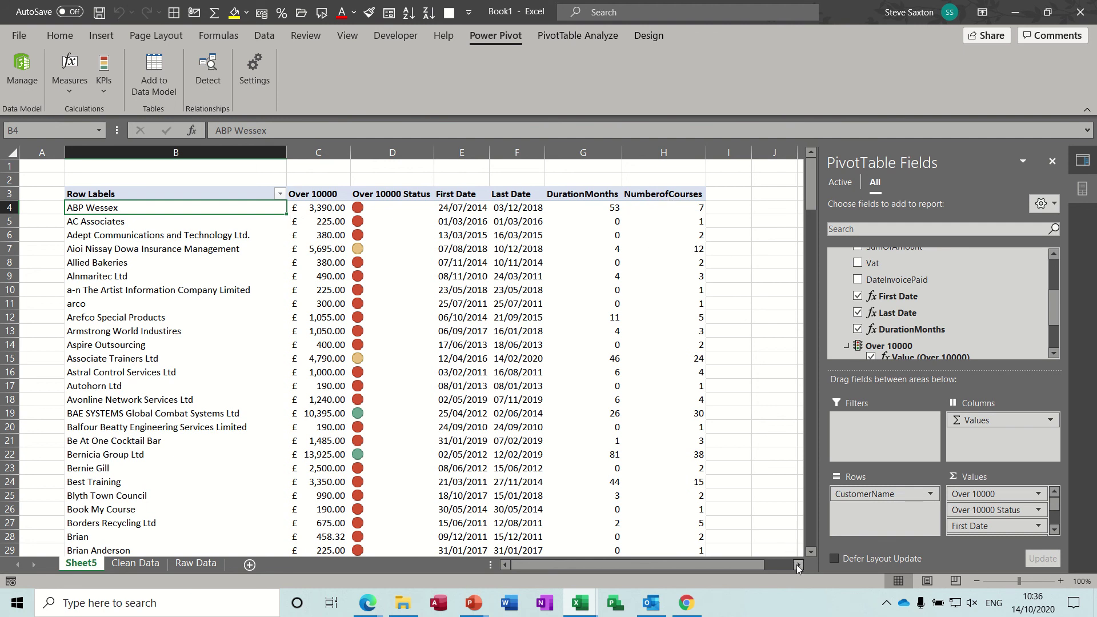
pyautogui.click(798, 566)
pyautogui.click(798, 566)
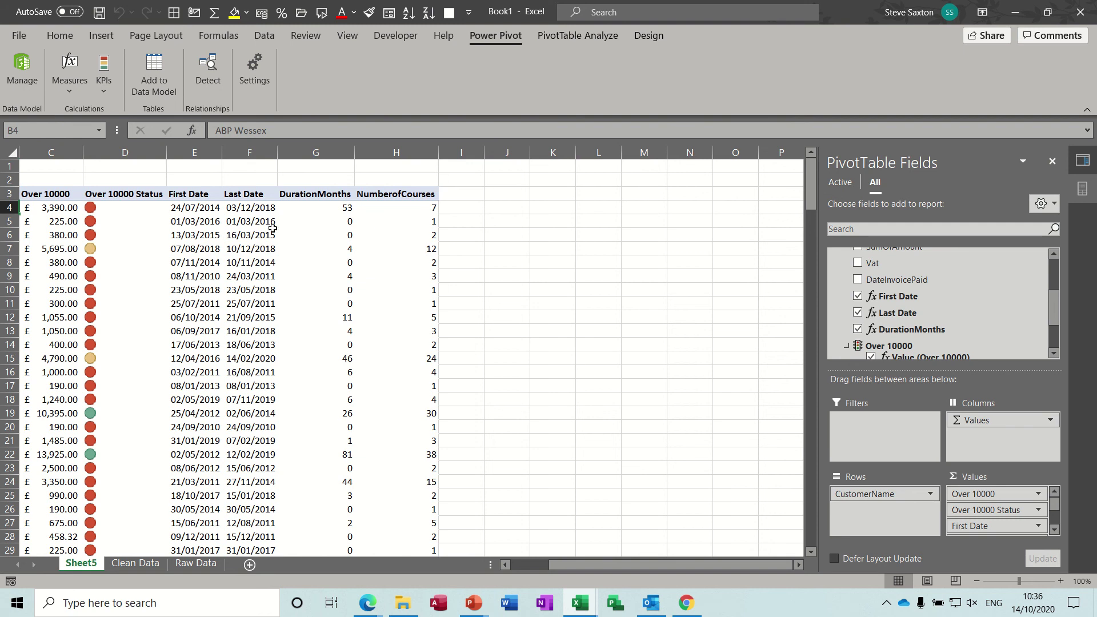
pyautogui.click(212, 218)
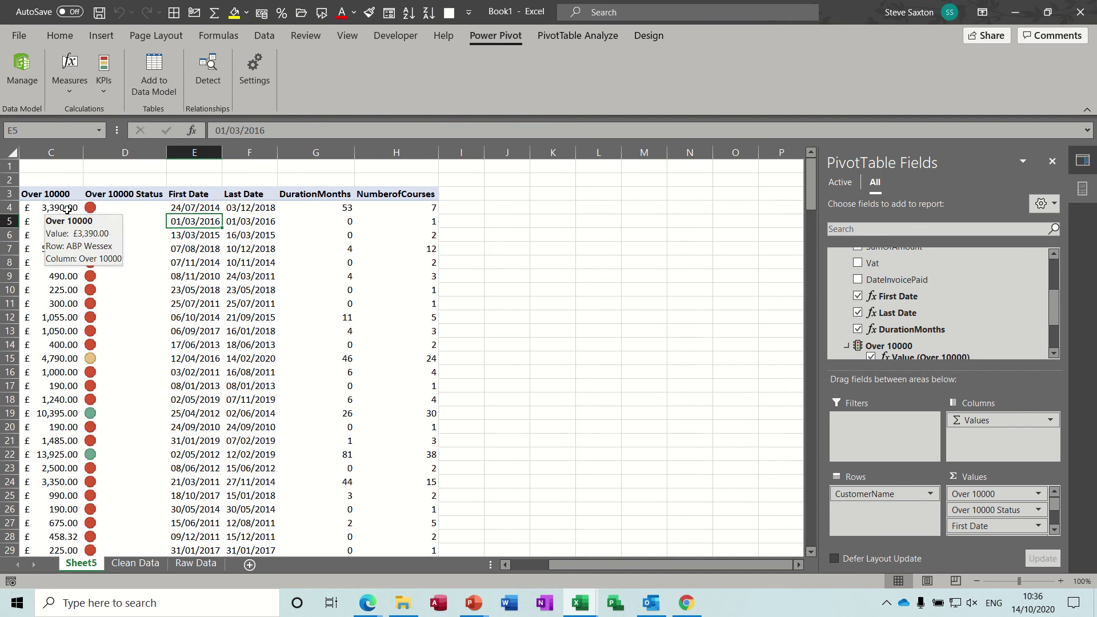
pyautogui.moveTo(571, 567); pyautogui.dragTo(563, 567)
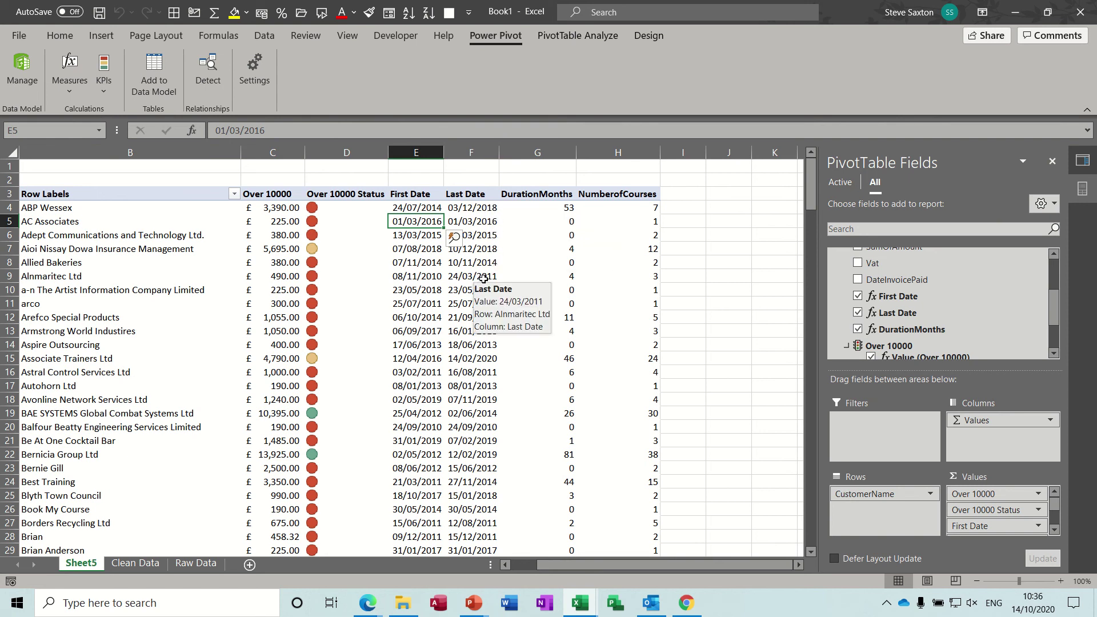
# - Start a new measure in Table1_2, move its dialog clear of the PivotTable, and name the measure Lapse
pyautogui.click(798, 566)
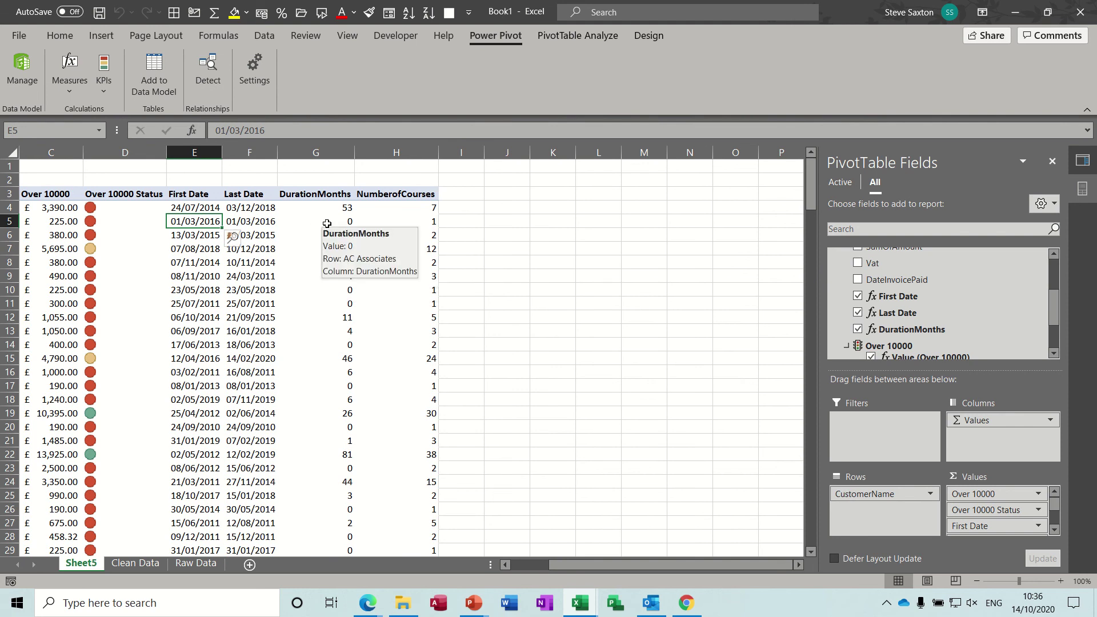
pyautogui.click(64, 91)
pyautogui.click(84, 114)
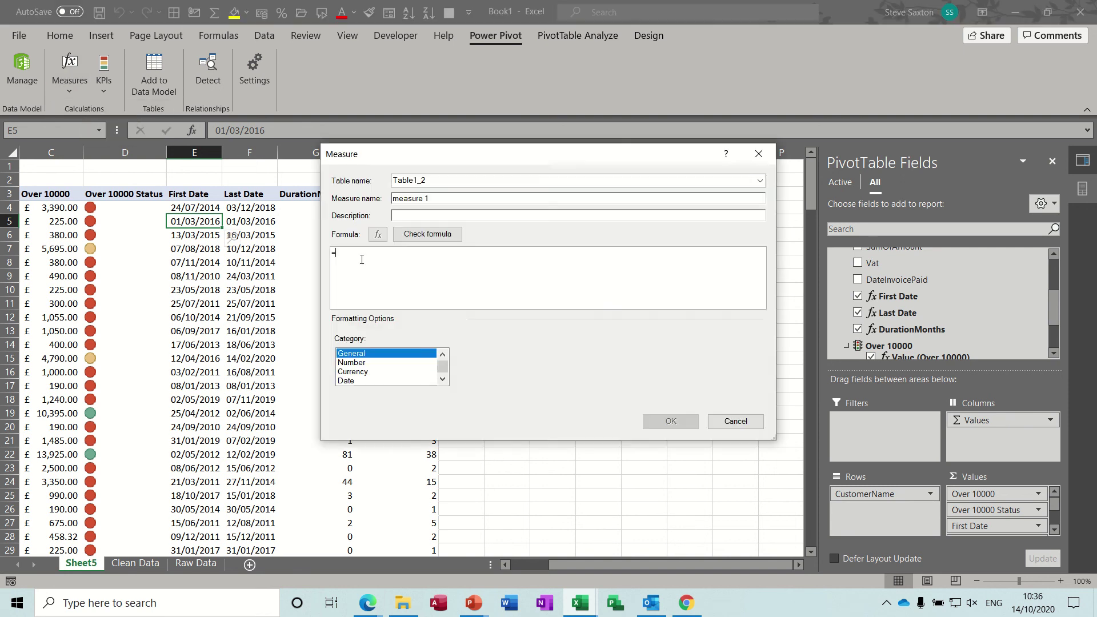
pyautogui.moveTo(524, 160); pyautogui.dragTo(683, 207)
pyautogui.click(607, 245)
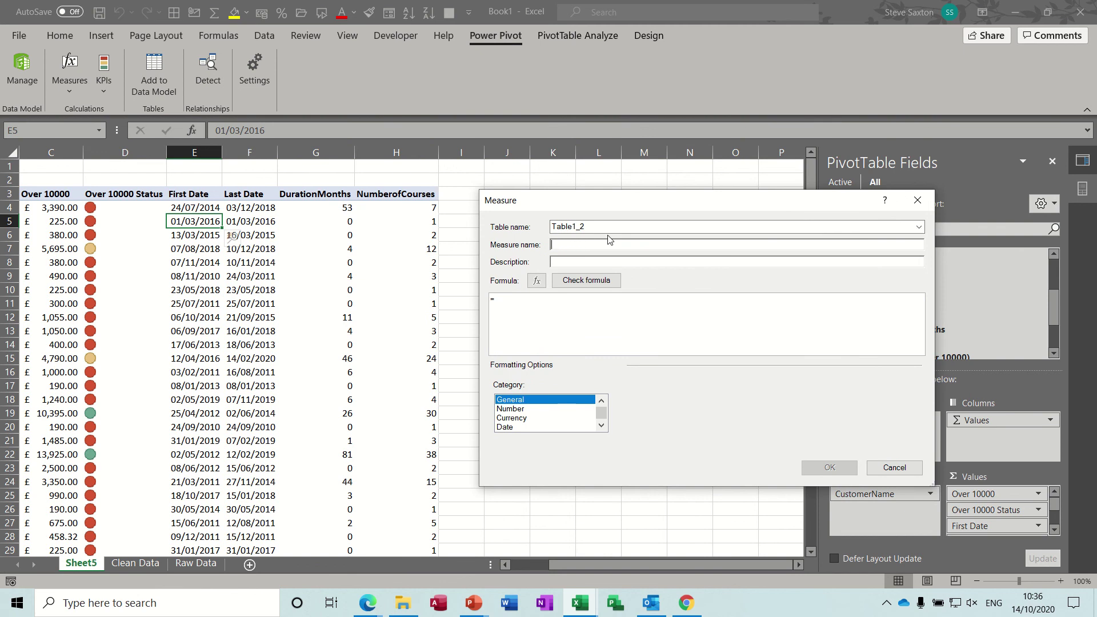
pyautogui.write('Lapse')
# - Insert the DATEDIFF function from the Date & Time category into the Lapse measure's formula
pyautogui.click(536, 282)
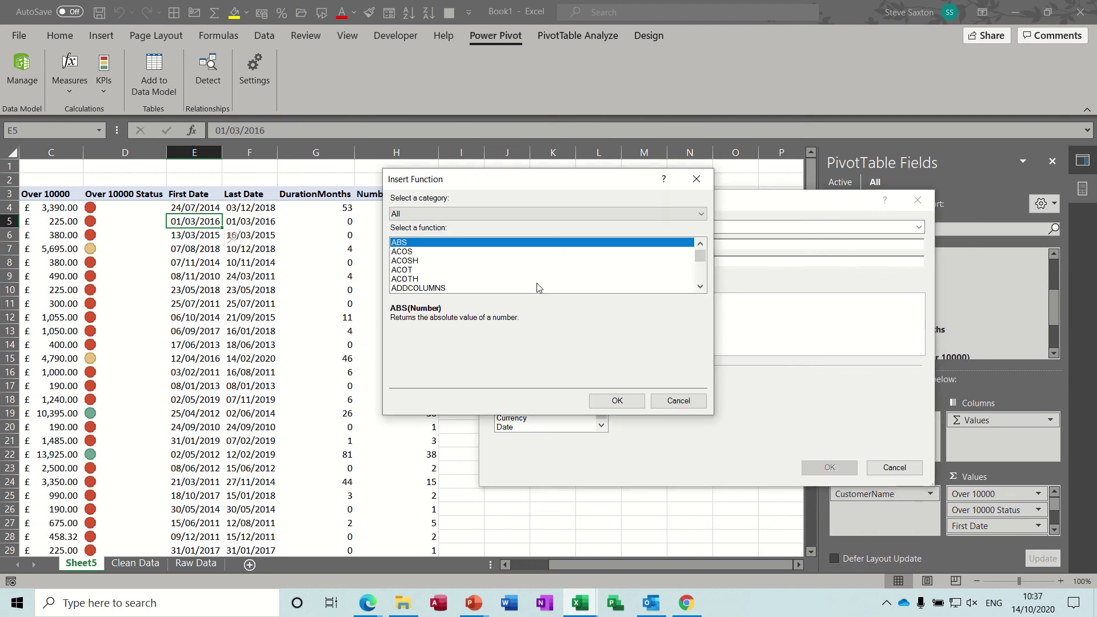
pyautogui.click(510, 211)
pyautogui.click(493, 239)
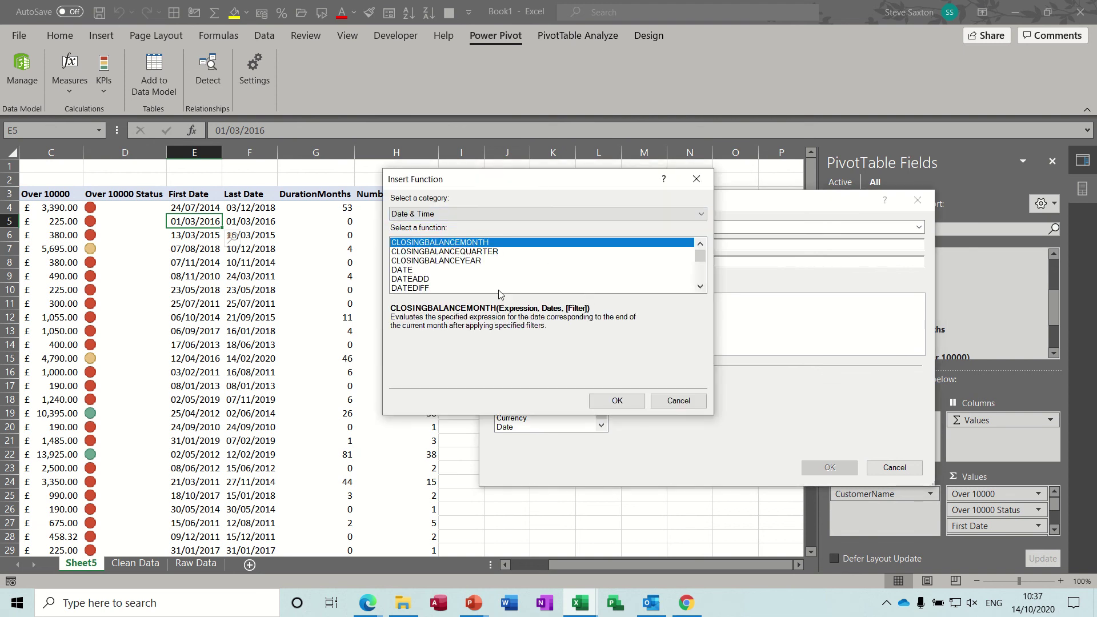
pyautogui.doubleClick(461, 288)
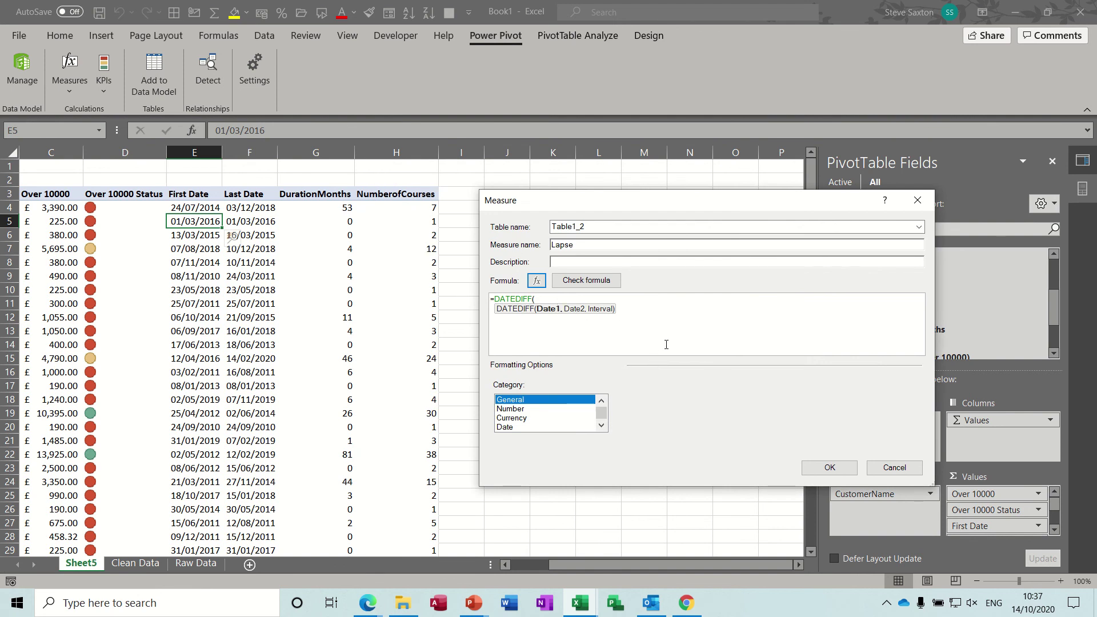
# - Complete the formula as =DATEDIFF([Last Date],Today(),MONTH) and create the Lapse measure
pyautogui.click(551, 296)
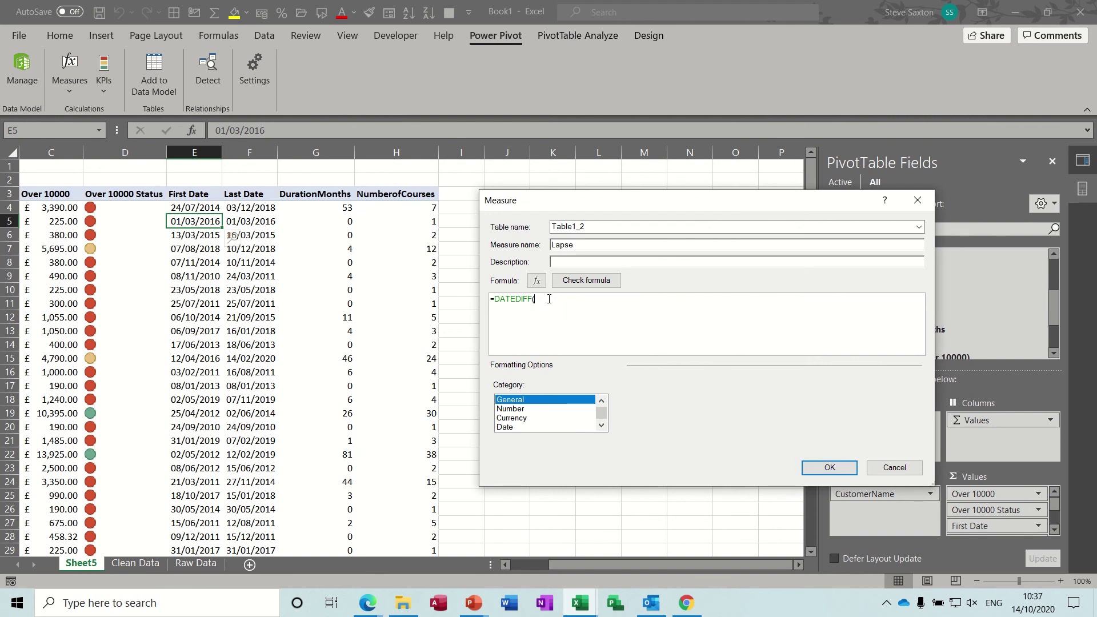
pyautogui.write('[last')
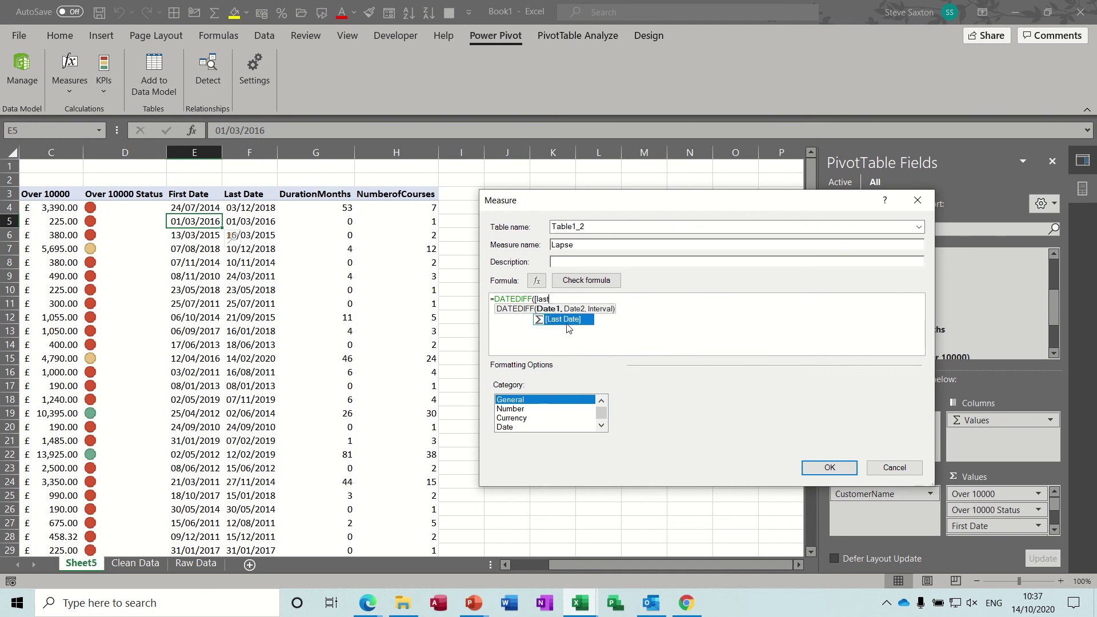
pyautogui.doubleClick(566, 320)
pyautogui.write(',')
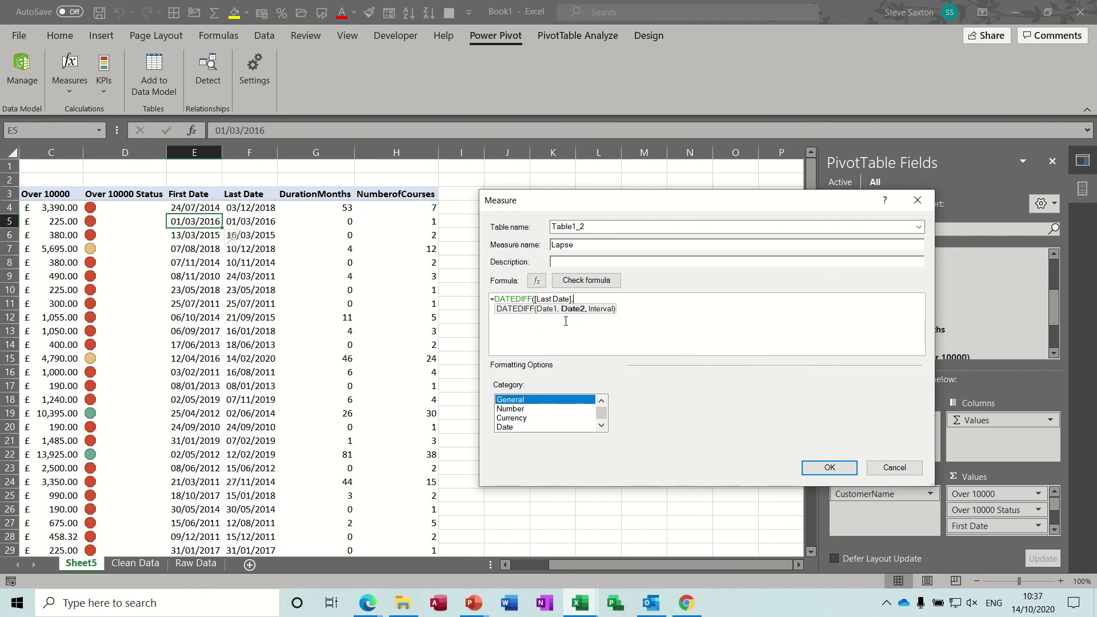
pyautogui.write('Toda')
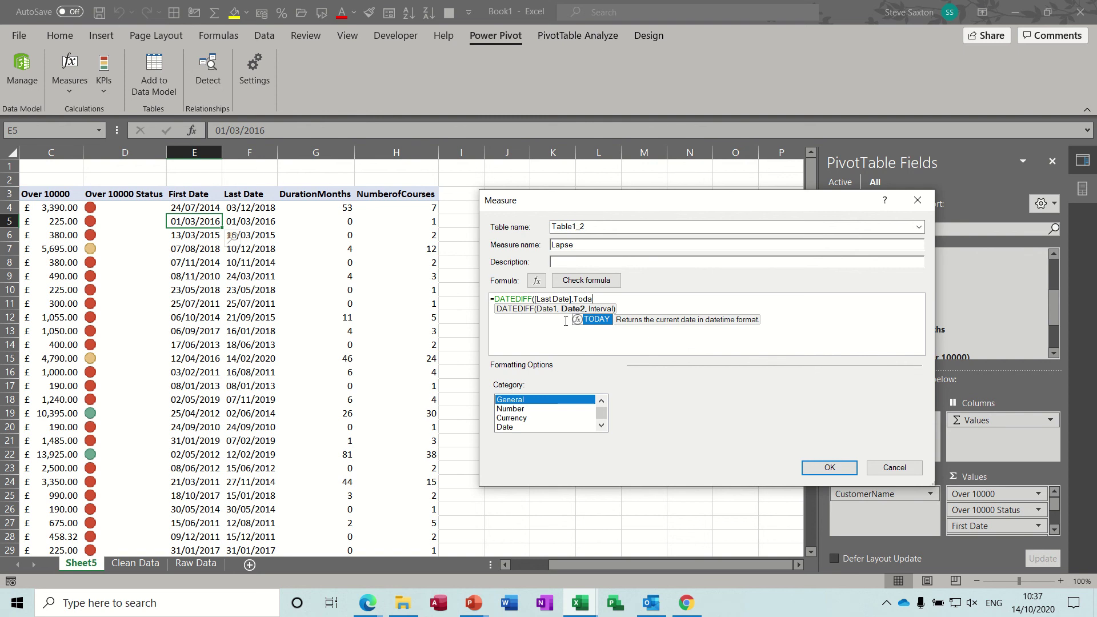
pyautogui.write('y()')
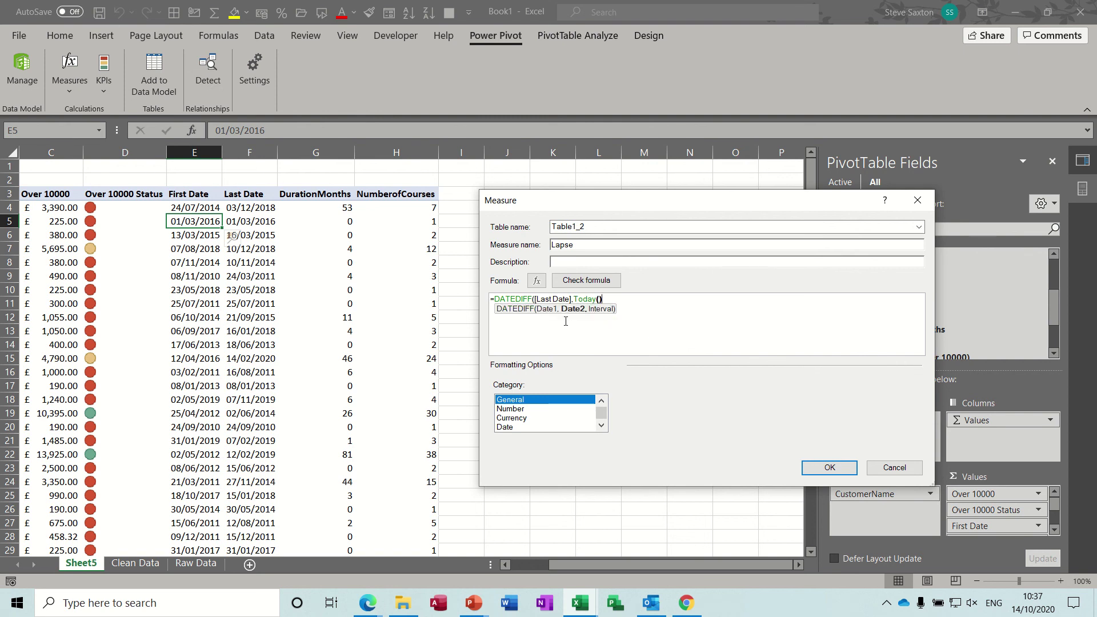
pyautogui.write(',')
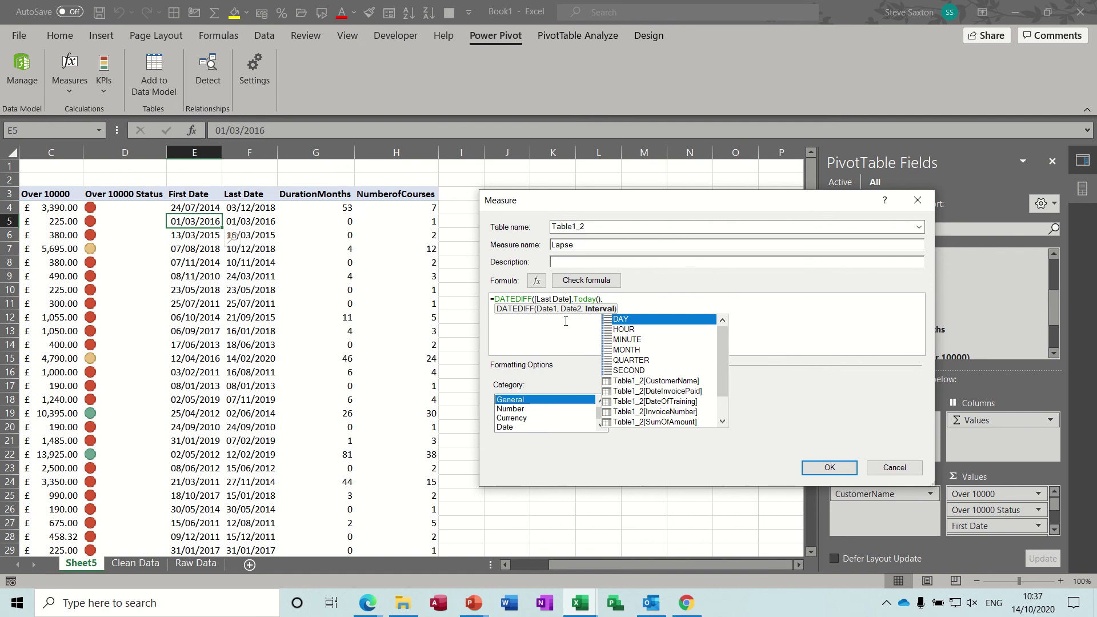
pyautogui.doubleClick(624, 347)
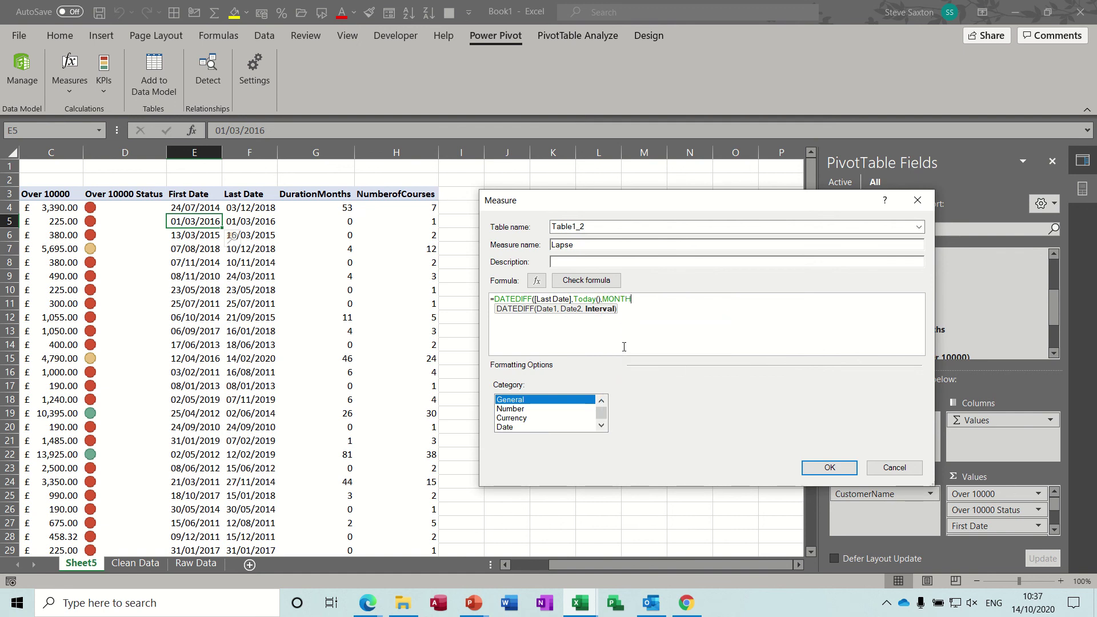
pyautogui.write(')')
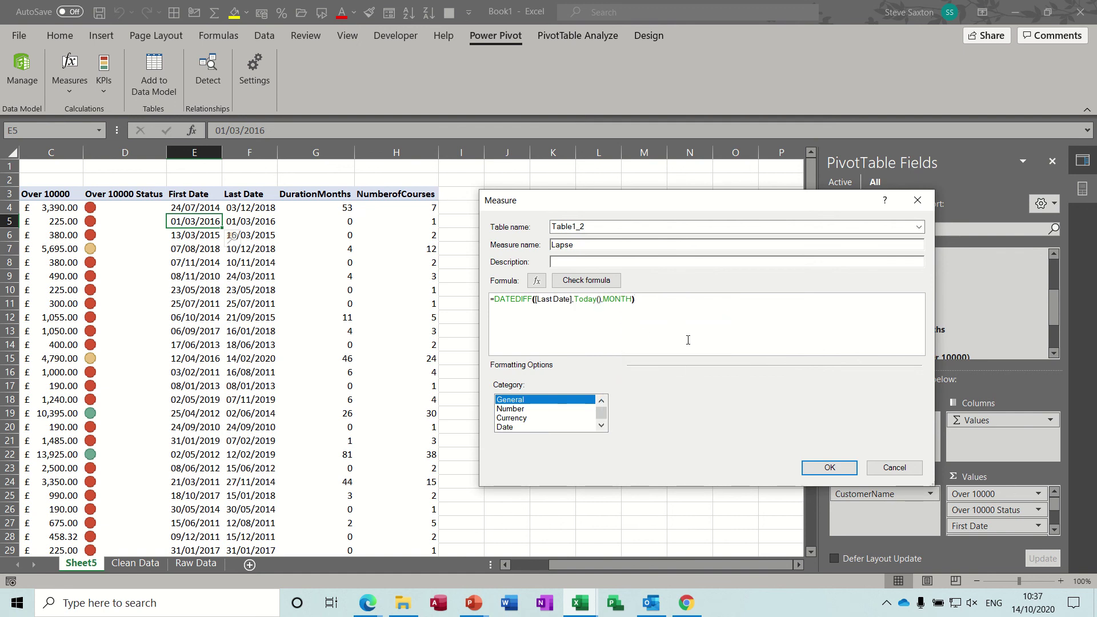
pyautogui.click(821, 469)
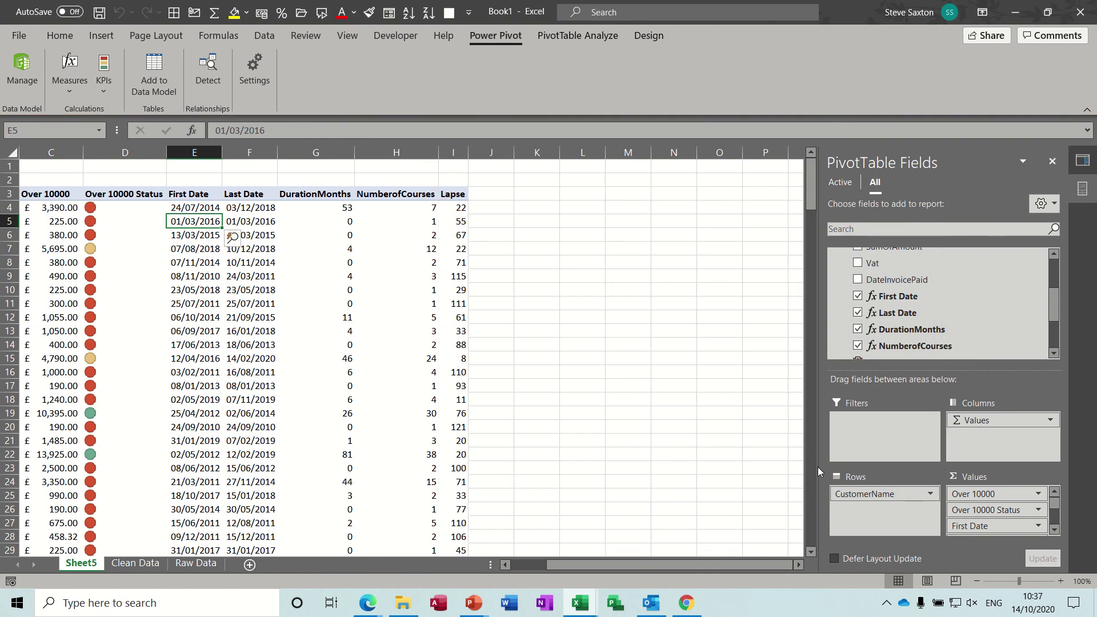
pyautogui.click(460, 206)
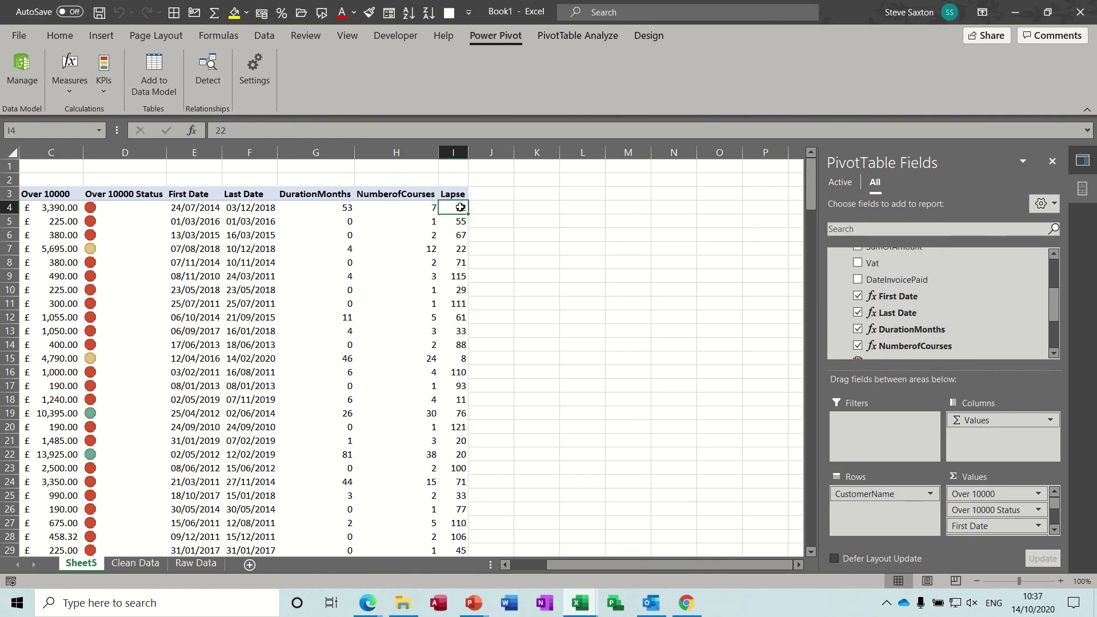
pyautogui.moveTo(460, 207); pyautogui.dragTo(457, 234)
pyautogui.click(460, 207)
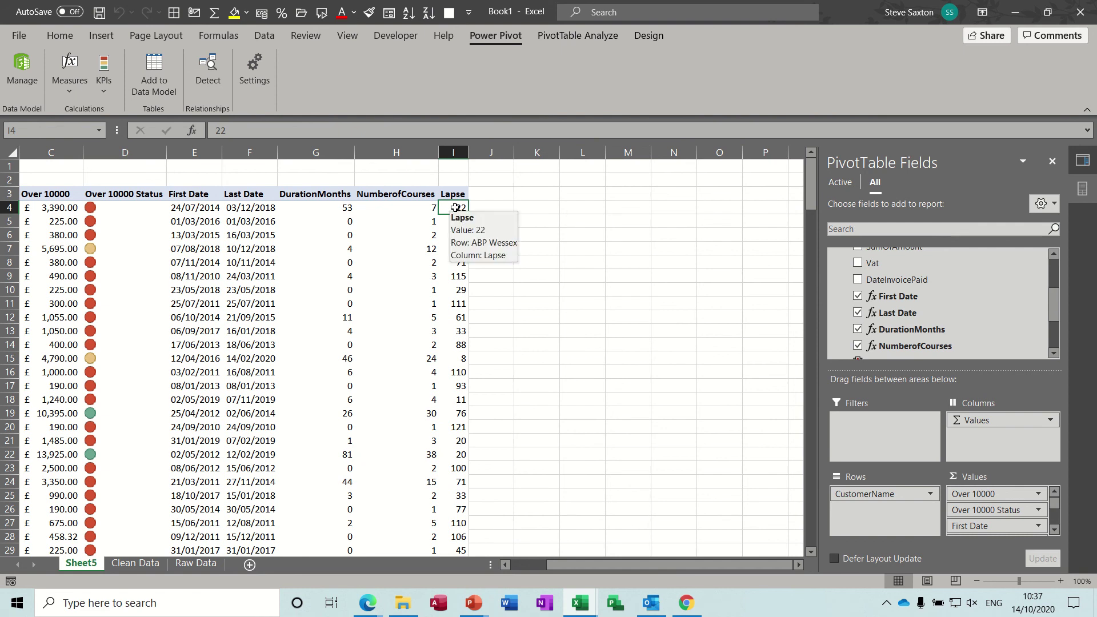
pyautogui.click(455, 207)
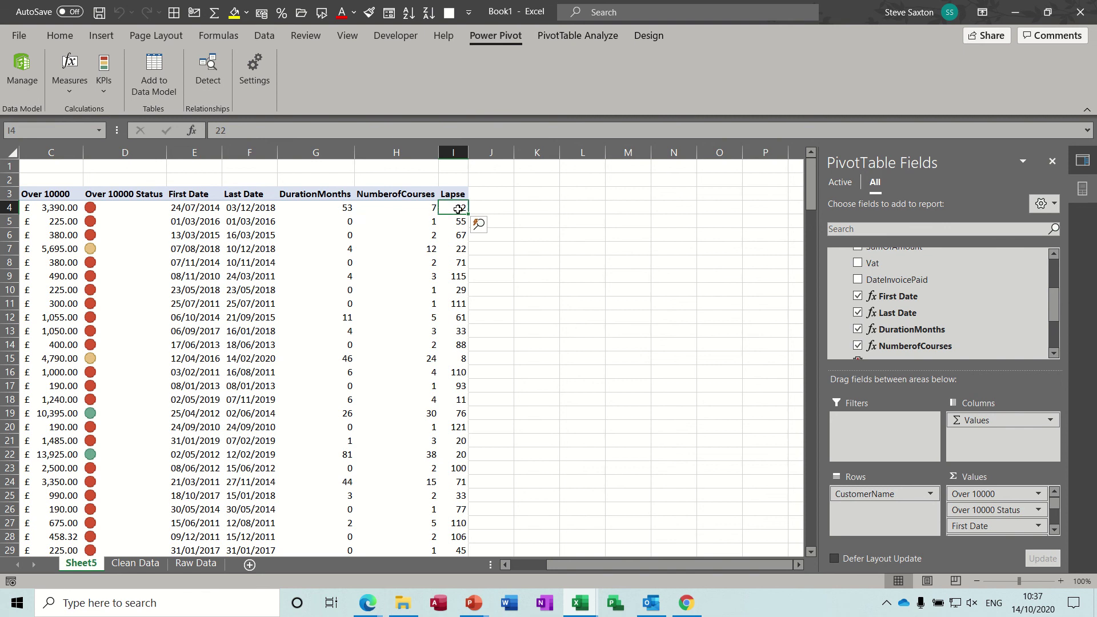
pyautogui.moveTo(456, 208)
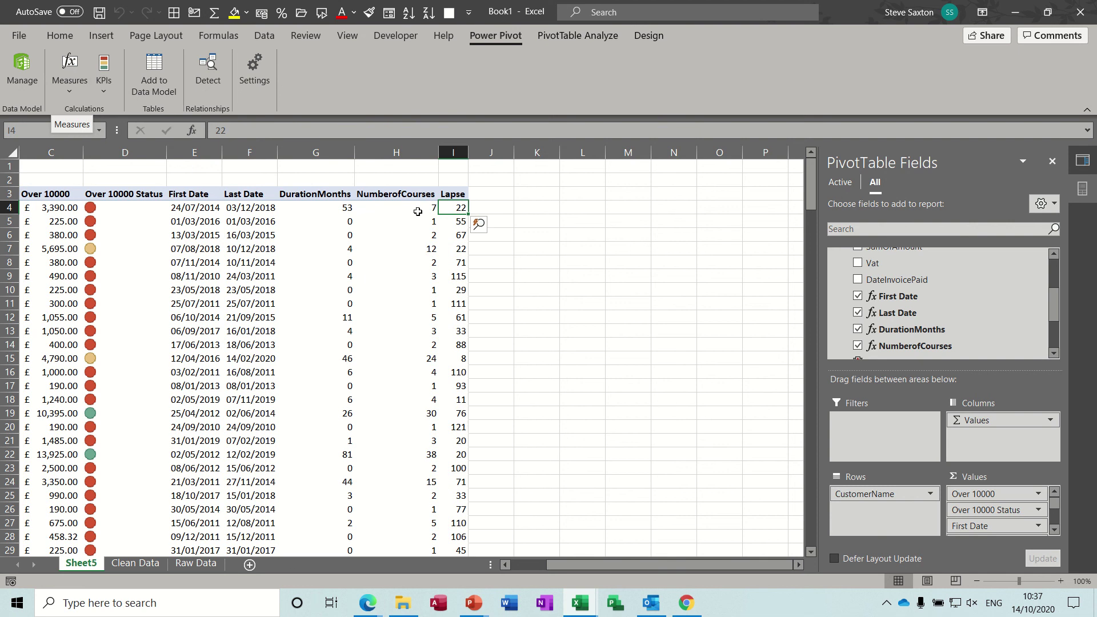
# - Start a new KPI based on the Lapse measure and set its target to an absolute value of 36
pyautogui.click(103, 90)
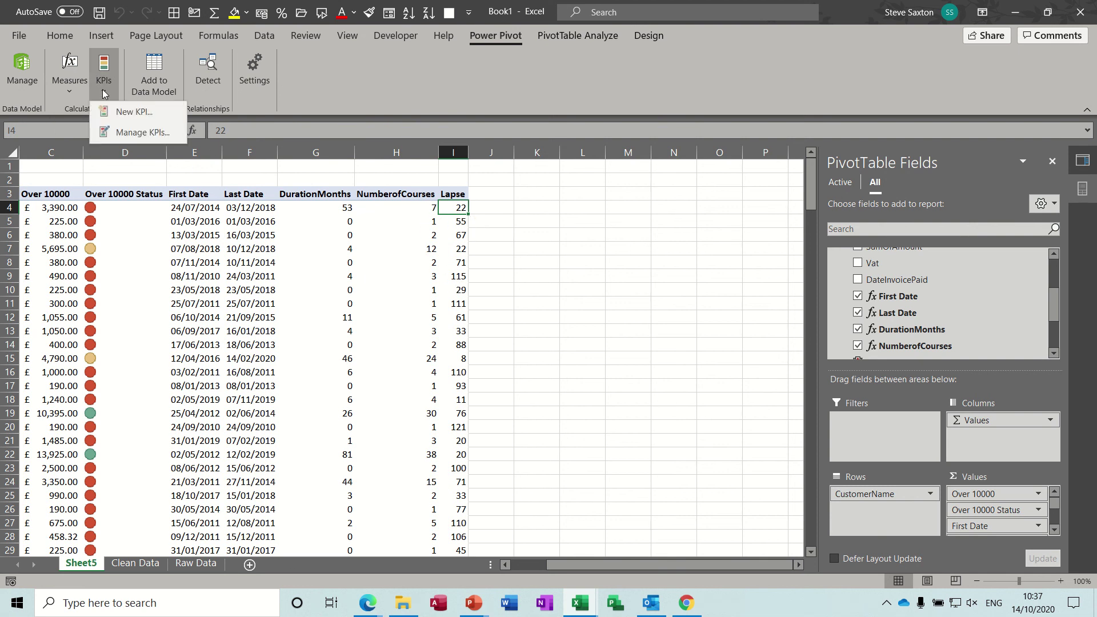
pyautogui.click(124, 115)
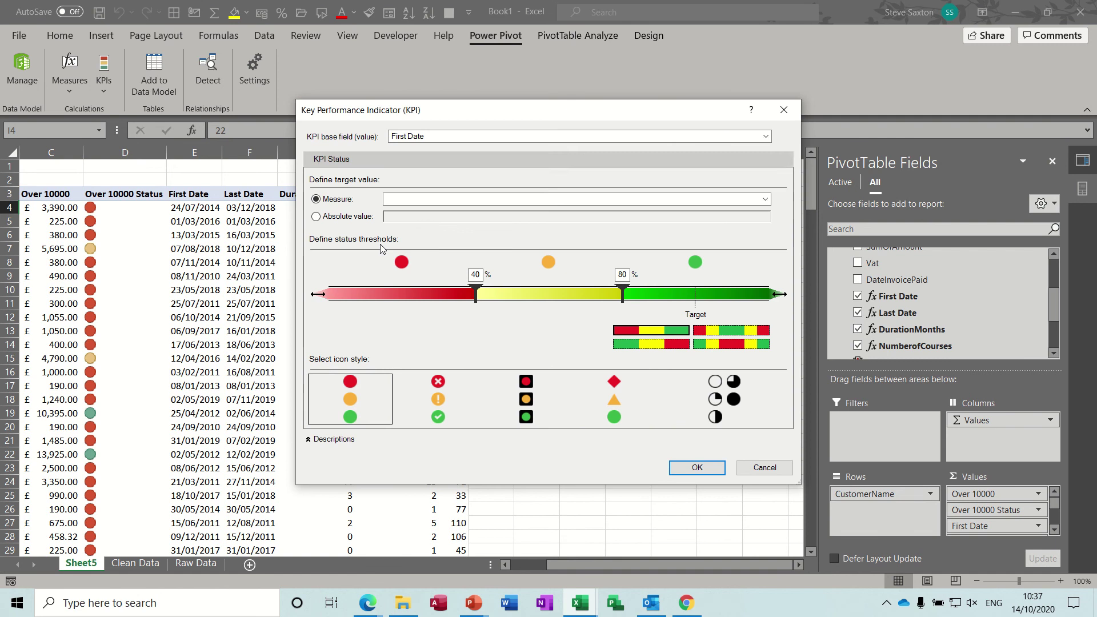
pyautogui.click(456, 137)
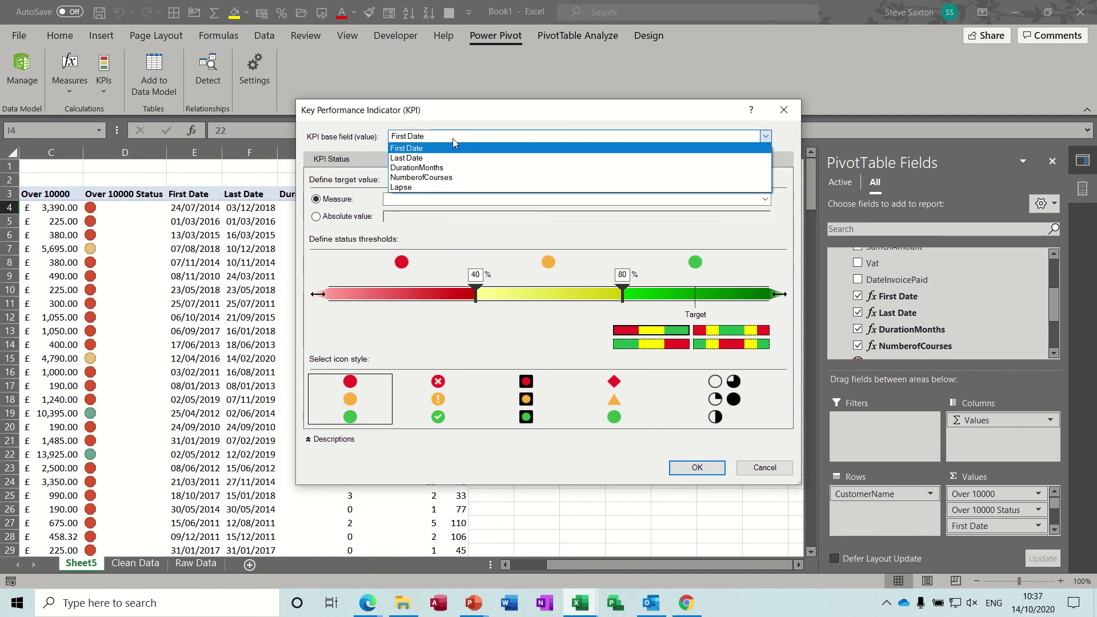
pyautogui.click(420, 189)
pyautogui.click(414, 200)
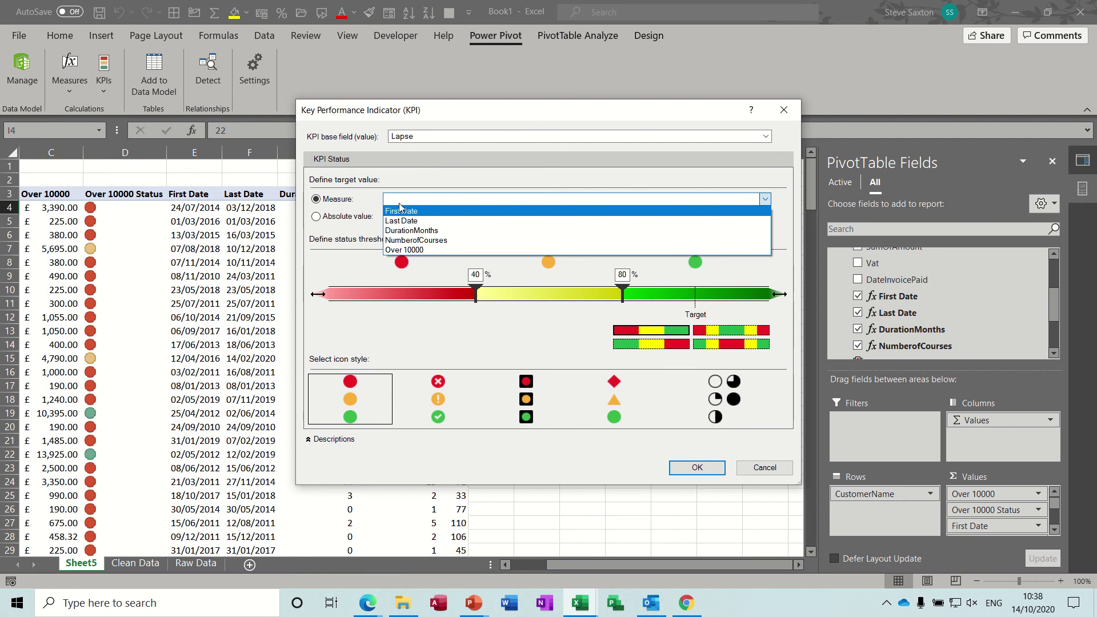
pyautogui.click(359, 218)
pyautogui.click(354, 218)
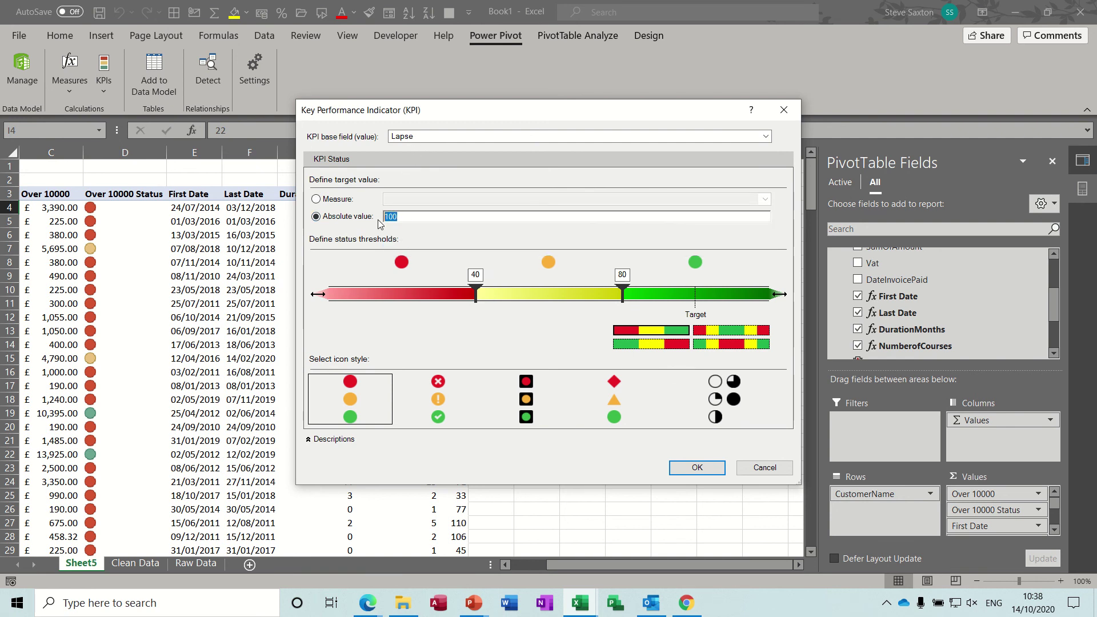
pyautogui.write('36')
pyautogui.press('Tab')
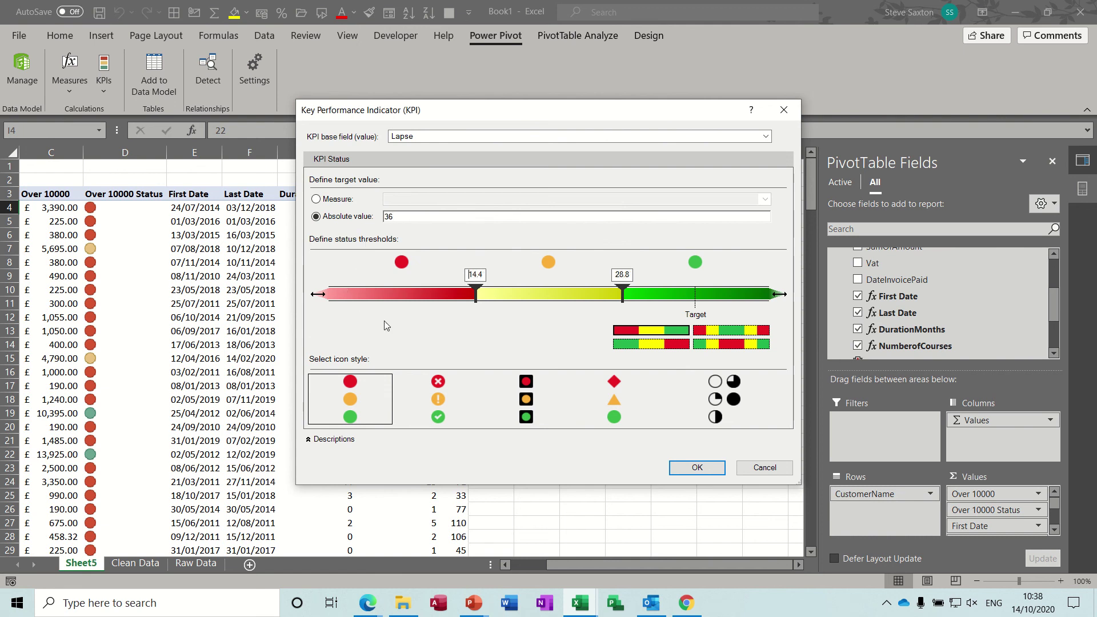
# - Set the Lapse KPI's status thresholds to 12 and 24, use the green-yellow-red colour order, and create the KPI
pyautogui.doubleClick(484, 277)
pyautogui.write('12')
pyautogui.press('Tab')
pyautogui.write('2')
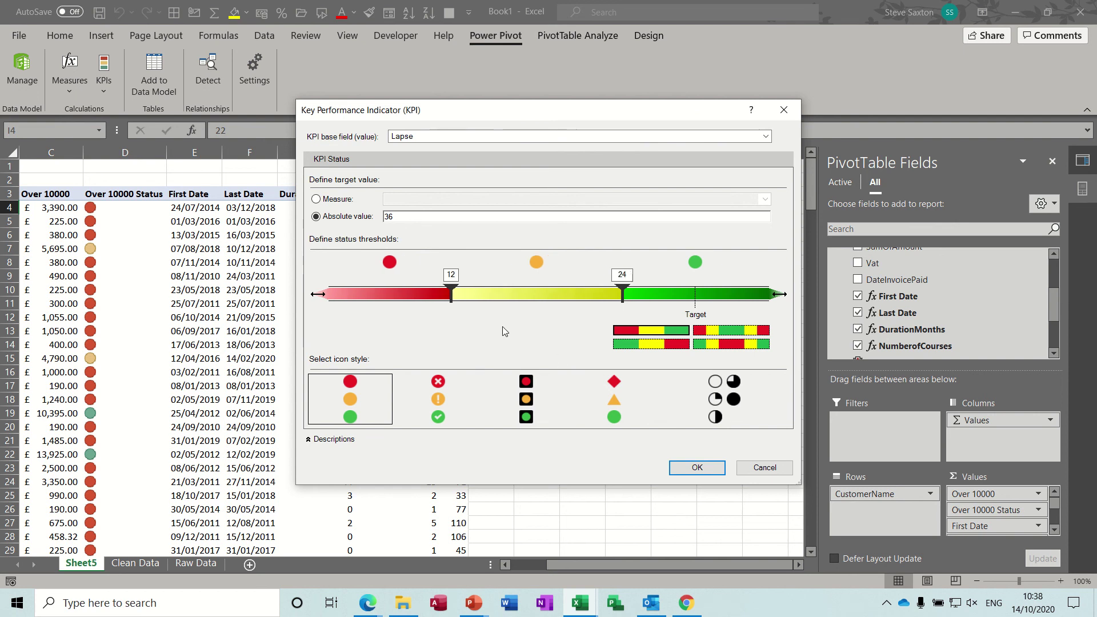
pyautogui.click(633, 348)
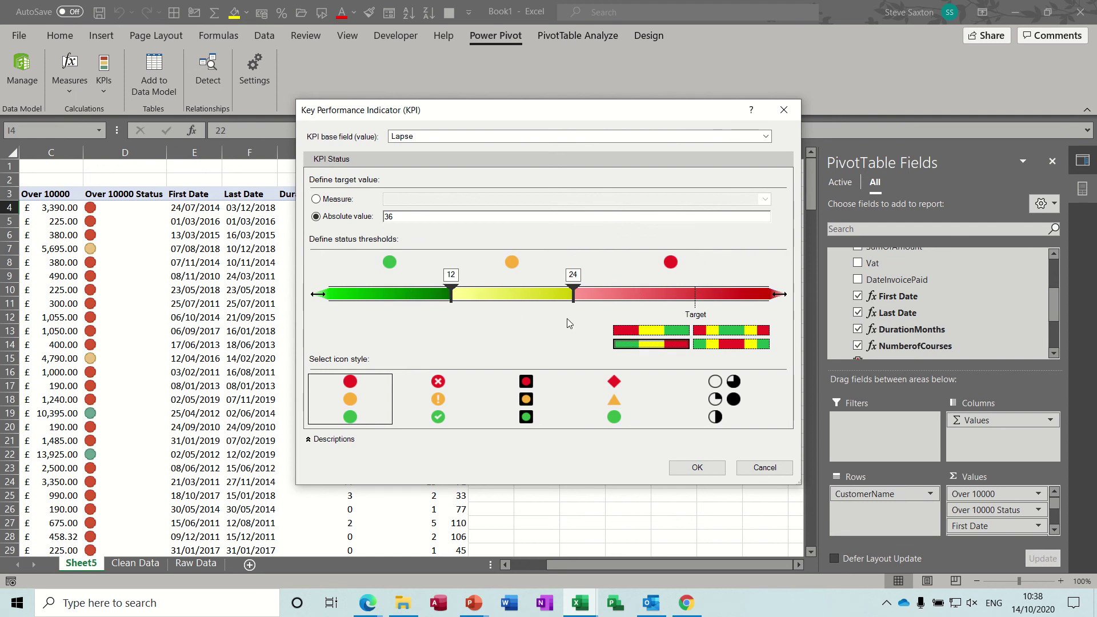
pyautogui.press('Tab')
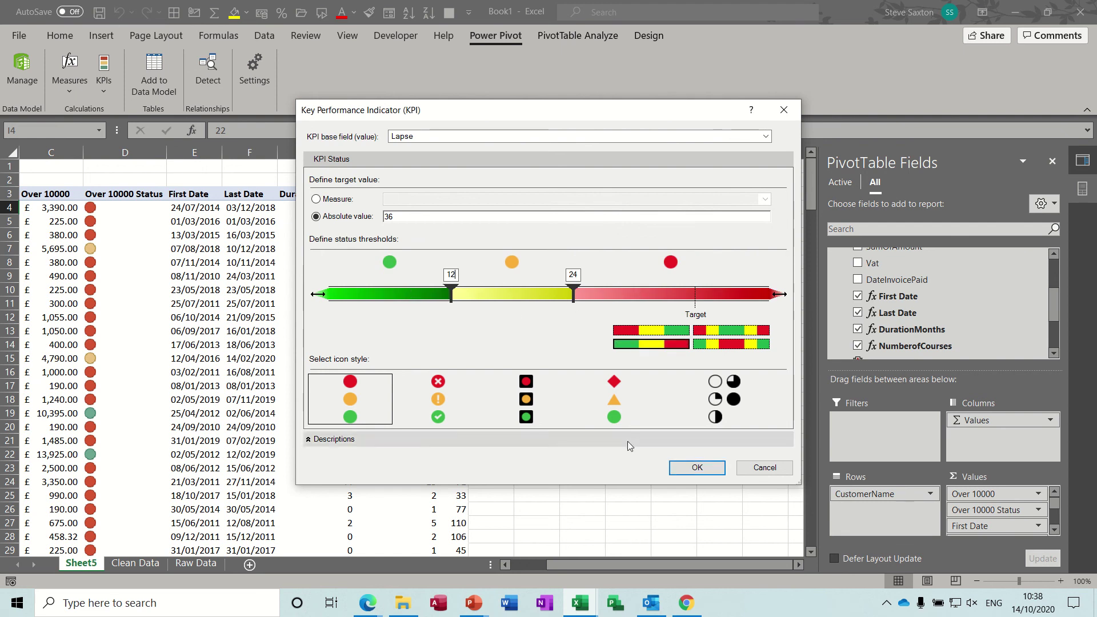
pyautogui.click(691, 468)
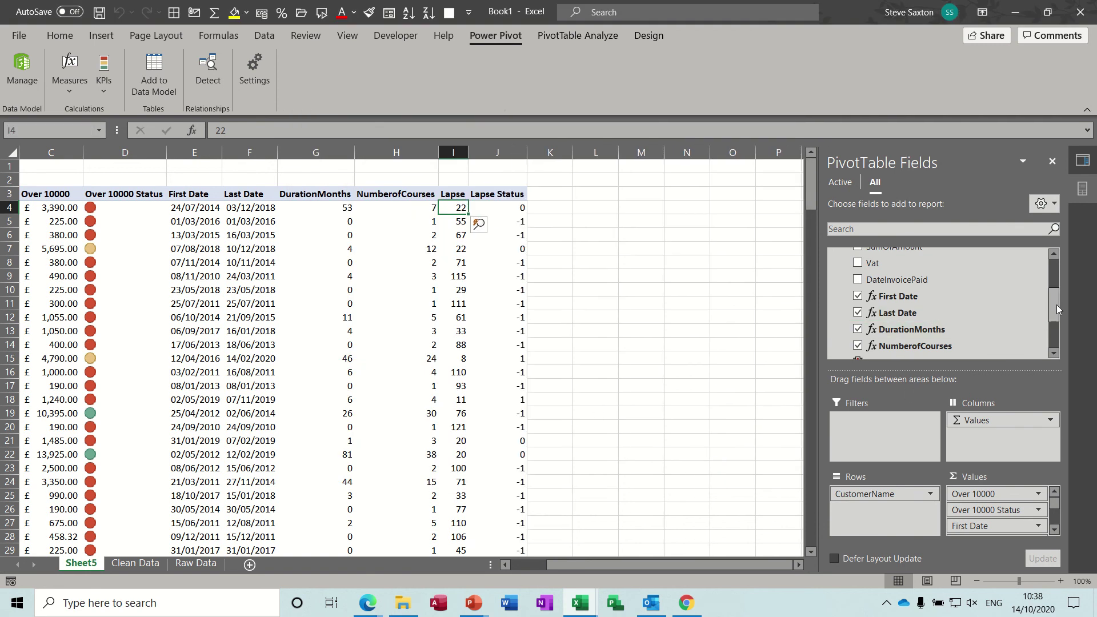
# - Expand the Lapse KPI in the field list and reapply its Status field to display icons in the PivotTable
pyautogui.moveTo(1052, 306); pyautogui.dragTo(1051, 339)
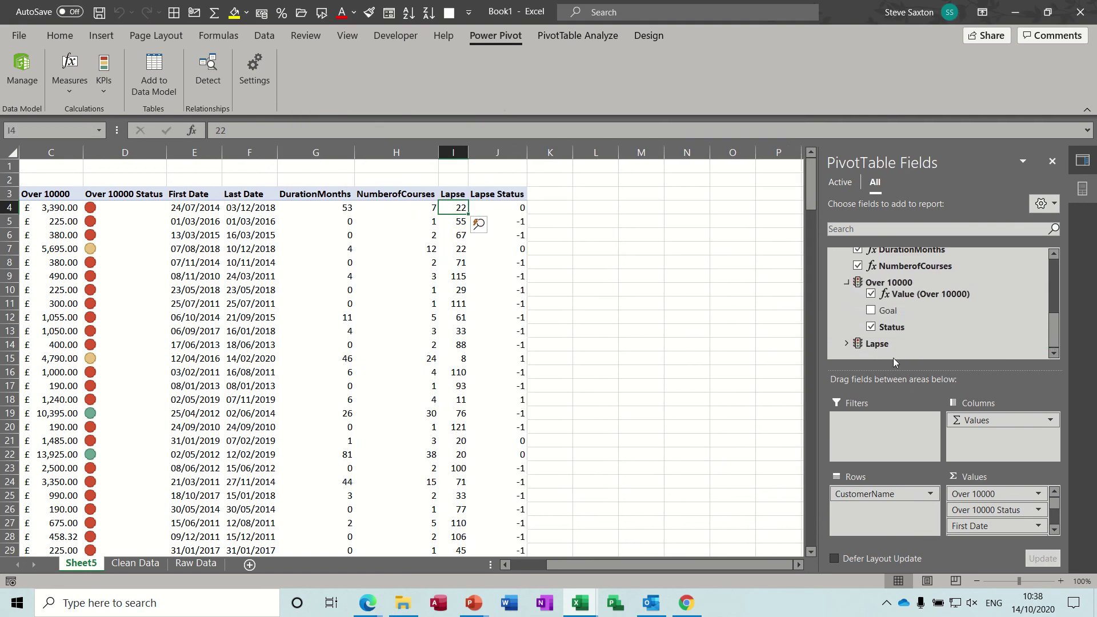
pyautogui.click(847, 344)
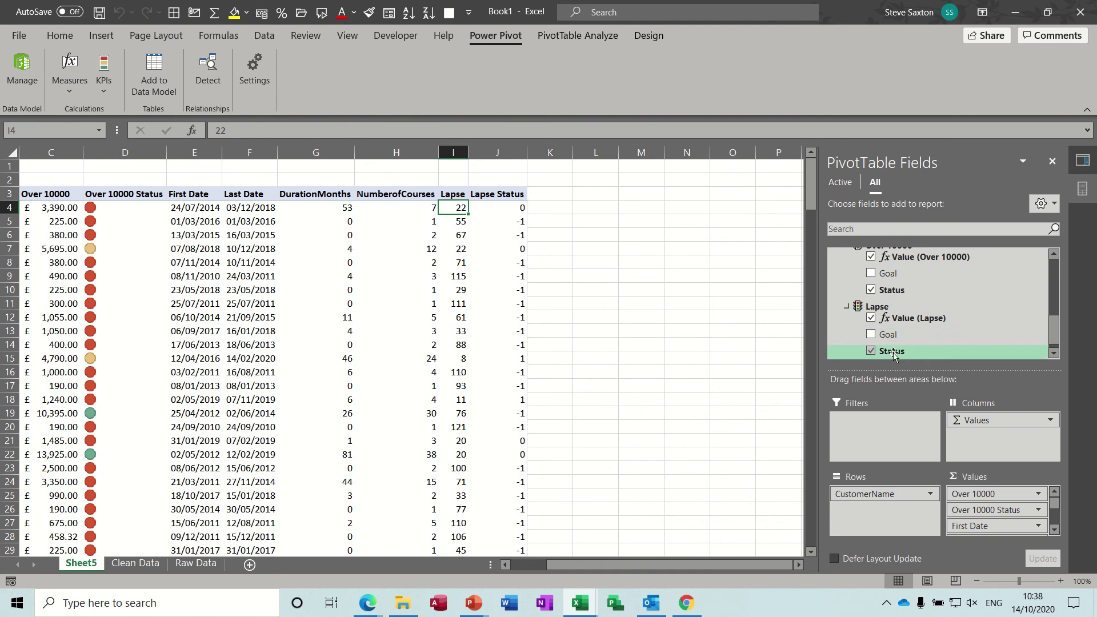
pyautogui.click(872, 352)
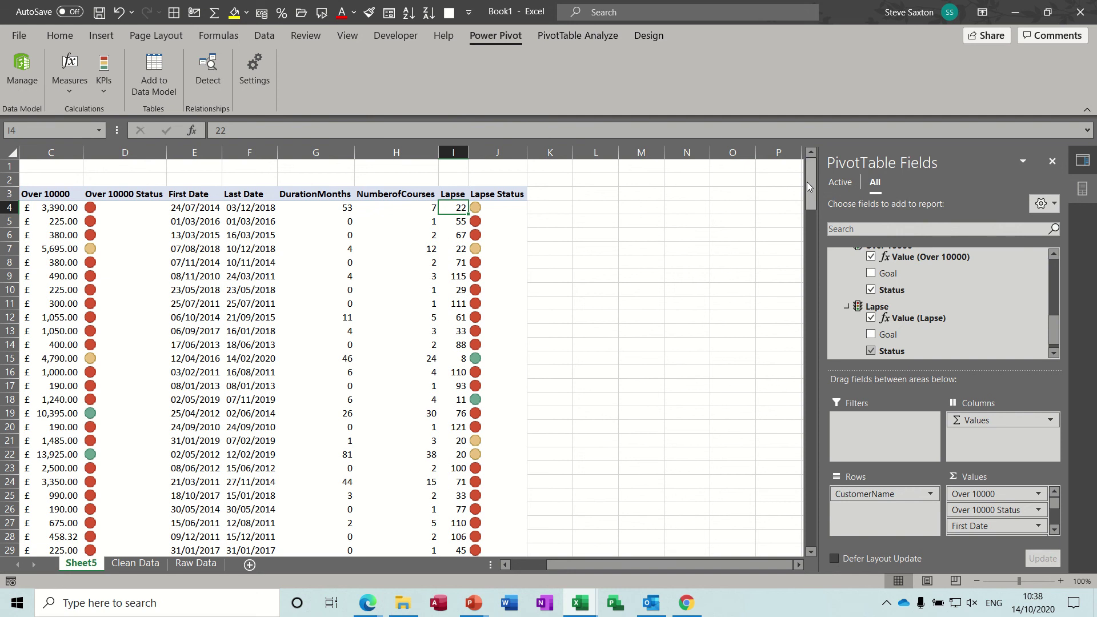
# - Examine the Lapse Status icons against the lapse, duration and date values throughout the PivotTable
pyautogui.moveTo(807, 182); pyautogui.dragTo(792, 532)
pyautogui.moveTo(799, 467); pyautogui.dragTo(810, 203)
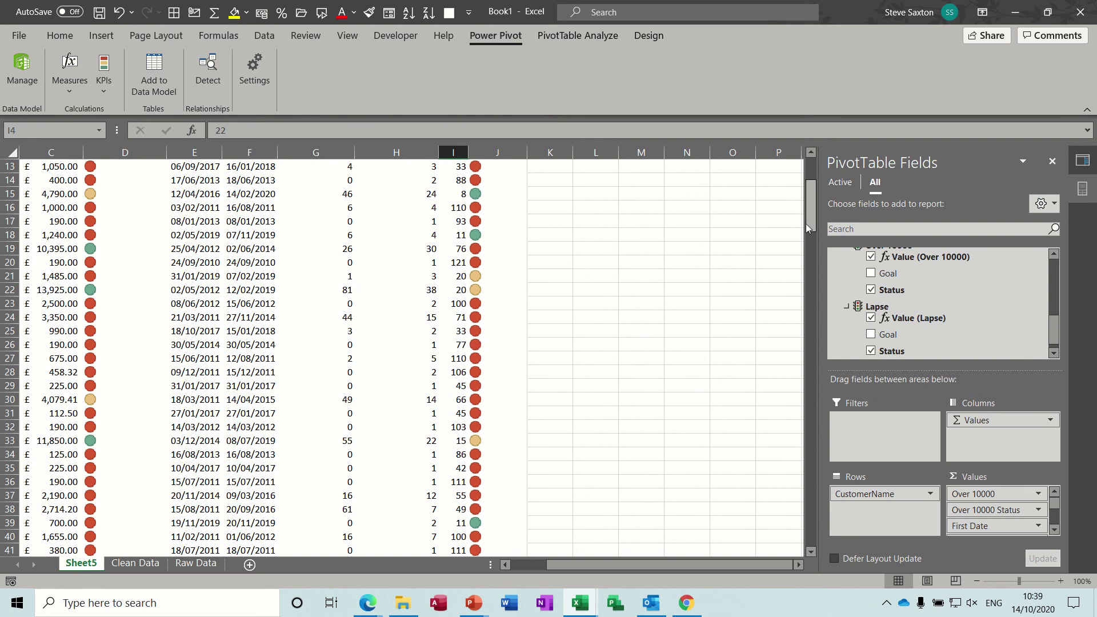
pyautogui.moveTo(814, 228); pyautogui.dragTo(814, 207)
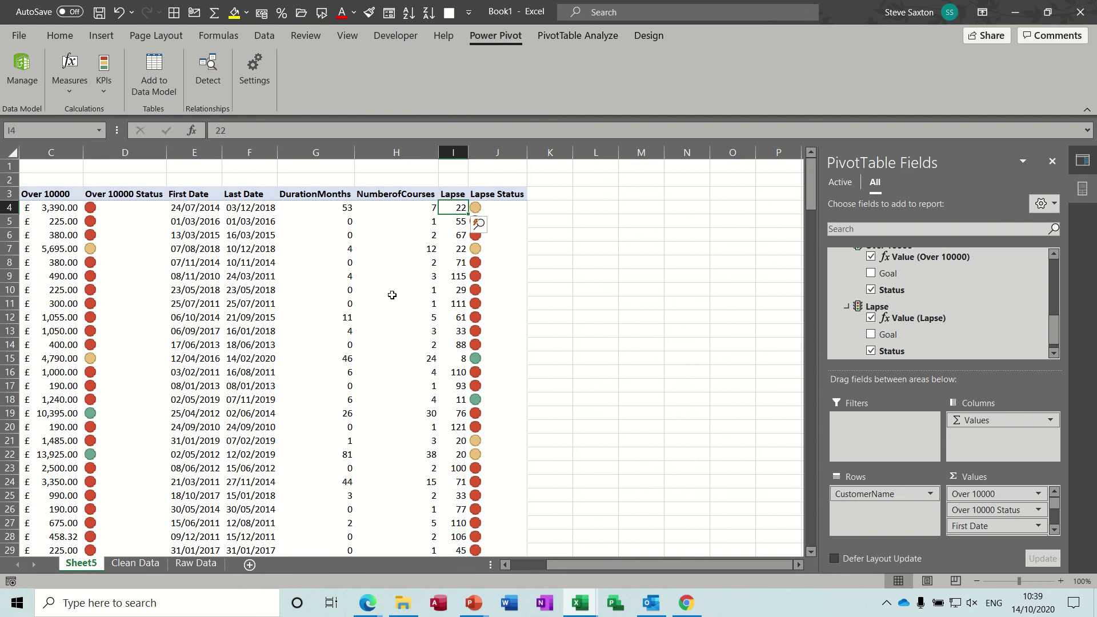
pyautogui.click(309, 316)
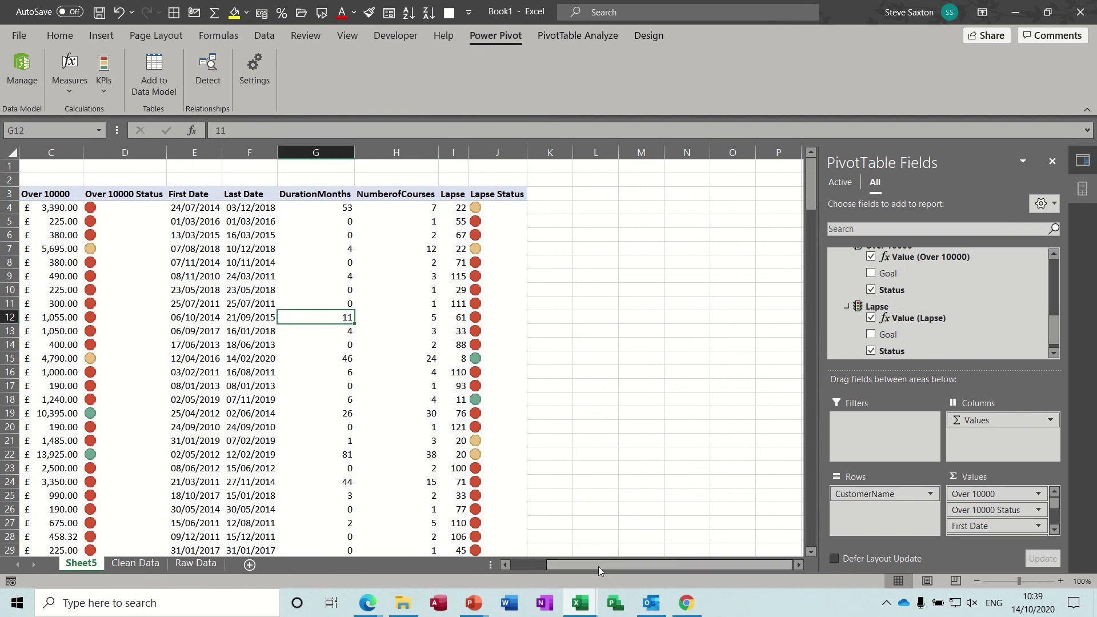
pyautogui.moveTo(599, 567)
pyautogui.mouseDown()
pyautogui.moveTo(574, 567)
pyautogui.moveTo(602, 568)
pyautogui.mouseUp()
pyautogui.click(460, 247)
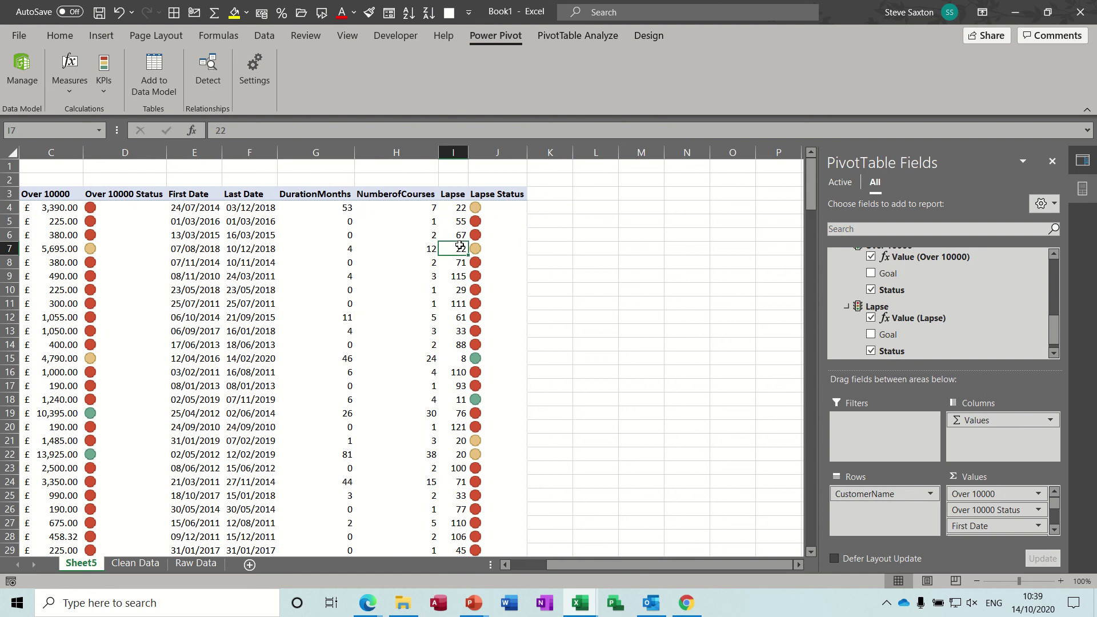
pyautogui.click(327, 261)
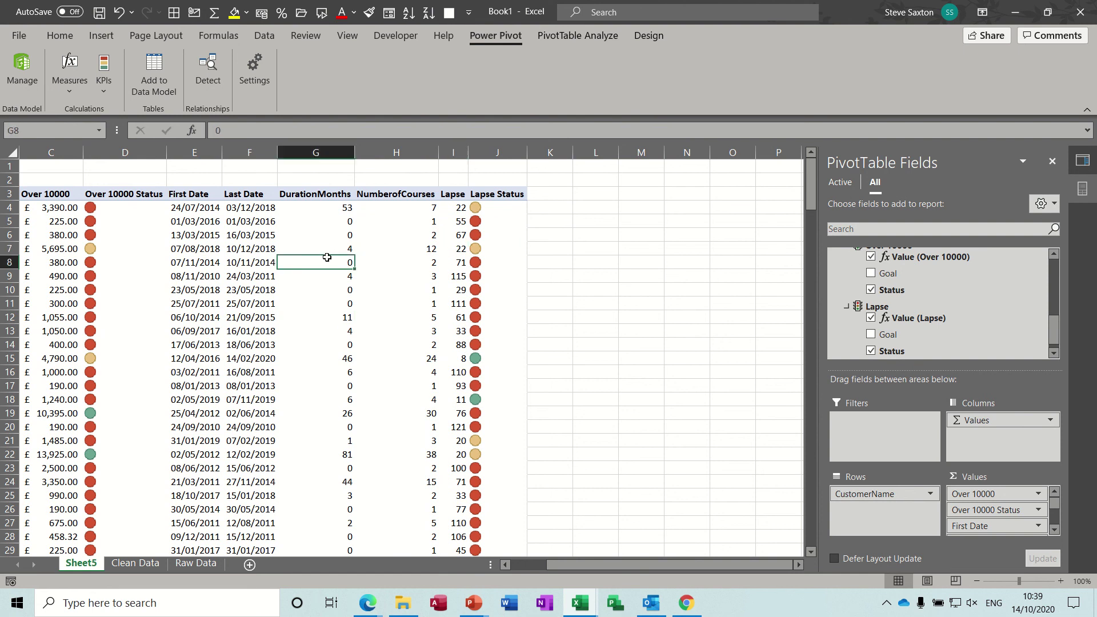
pyautogui.click(239, 234)
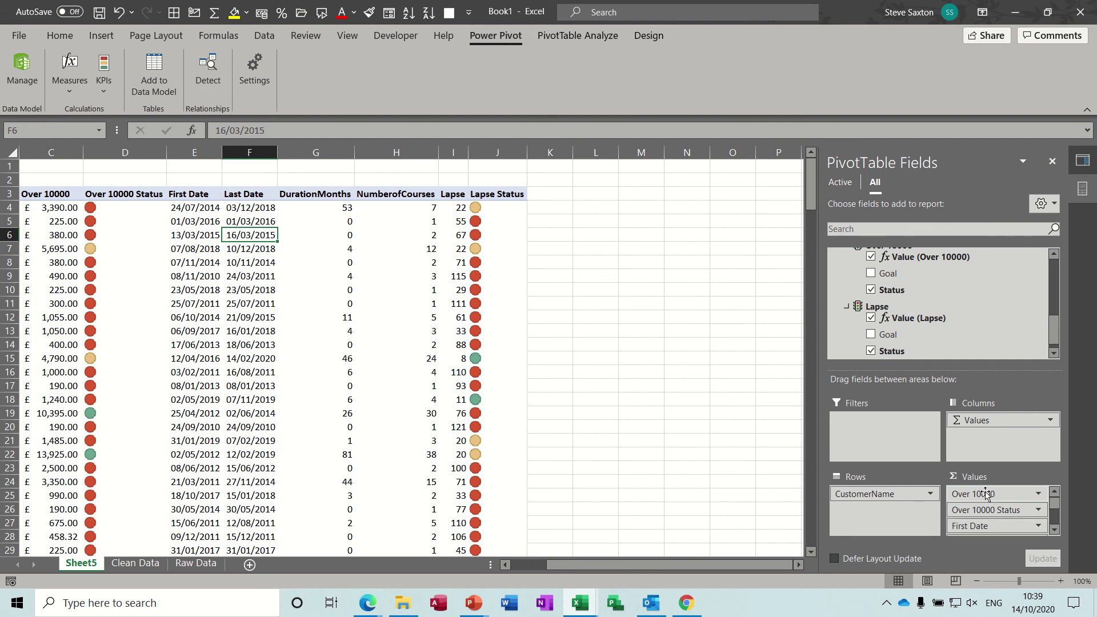
# - Reorder the PivotTable values to put Over 10000 after Lapse and Lapse Status directly after Over 10000 Status
pyautogui.moveTo(985, 494)
pyautogui.mouseDown()
pyautogui.moveTo(987, 535)
pyautogui.moveTo(982, 527)
pyautogui.mouseUp()
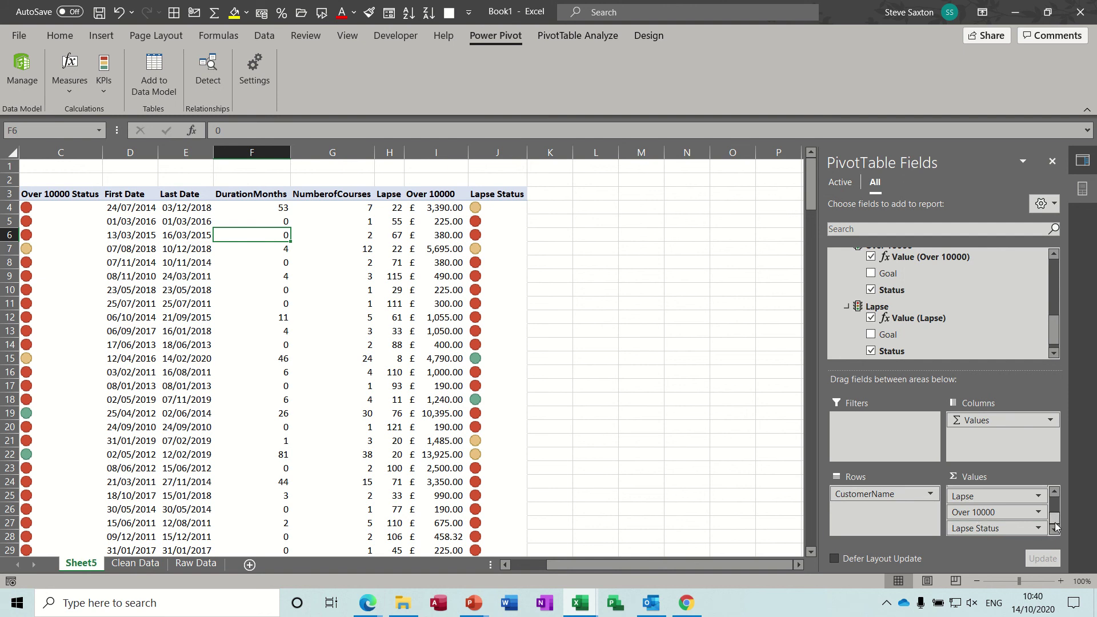
pyautogui.click(1054, 530)
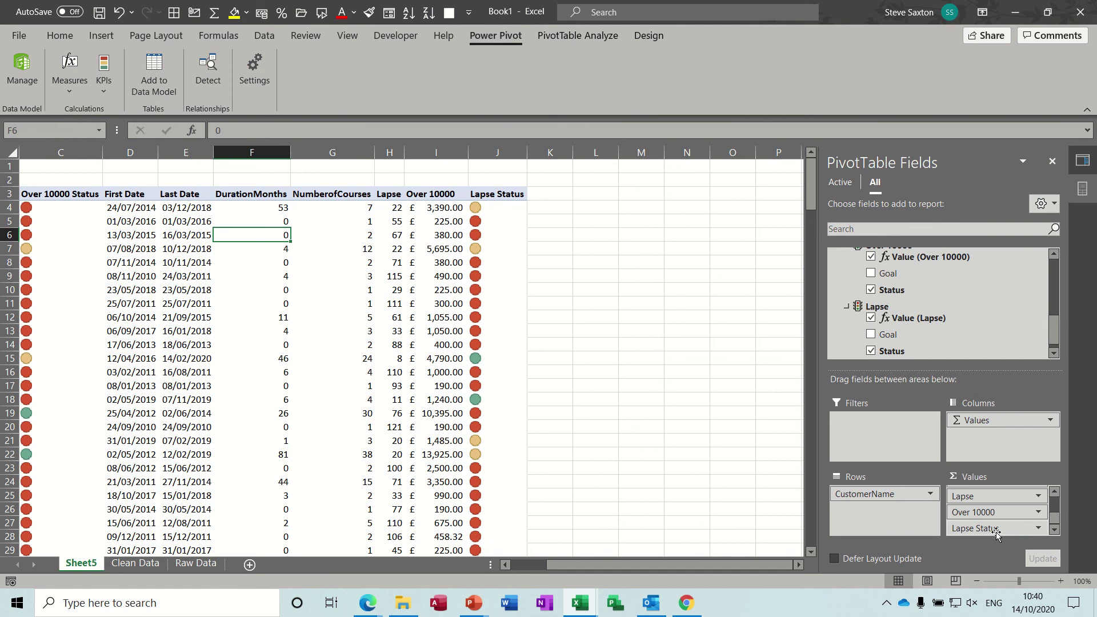
pyautogui.moveTo(995, 529); pyautogui.dragTo(991, 498)
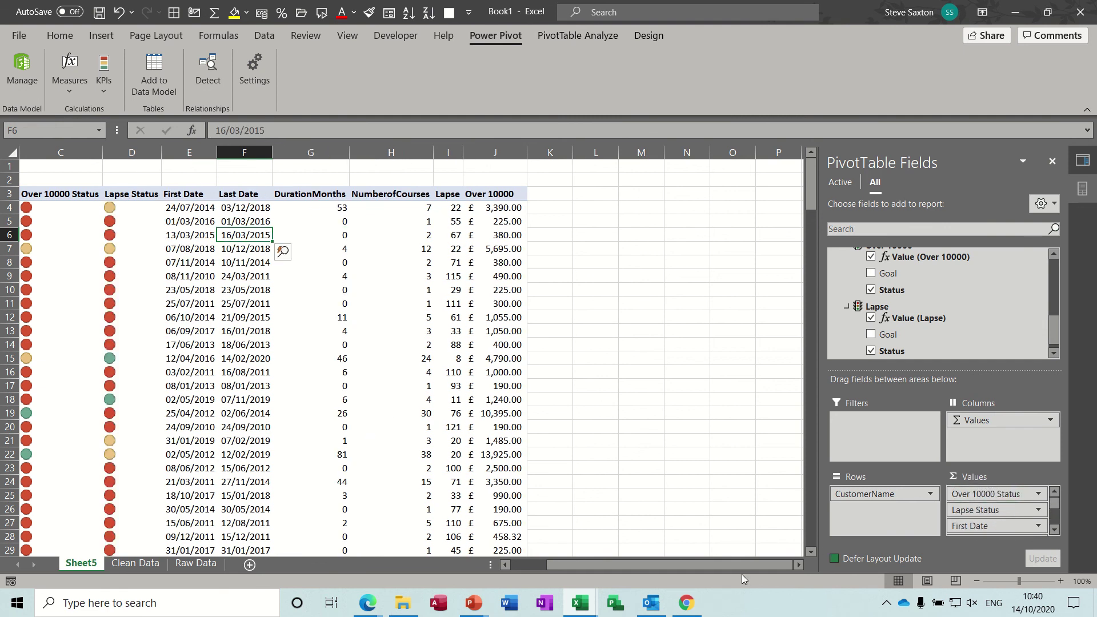
pyautogui.moveTo(714, 562); pyautogui.dragTo(670, 564)
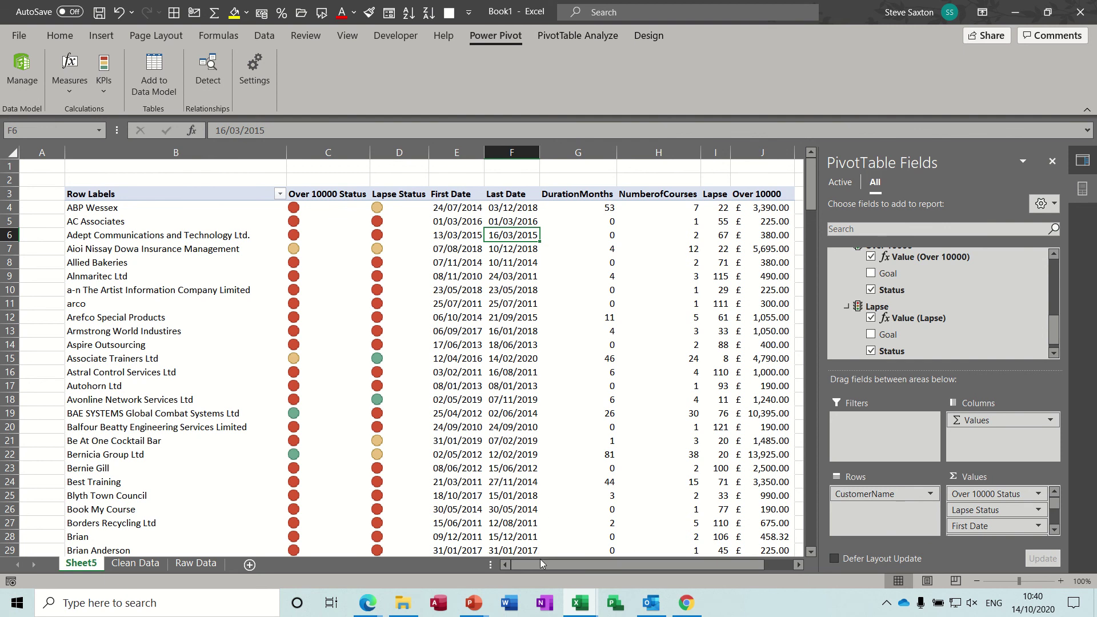
pyautogui.moveTo(540, 563); pyautogui.dragTo(575, 567)
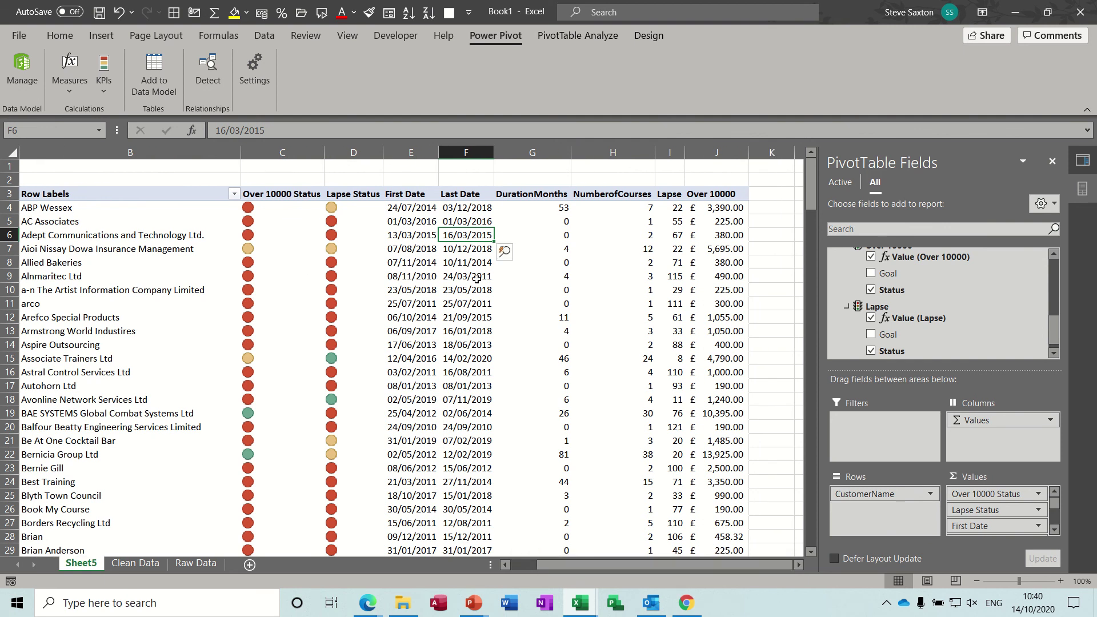